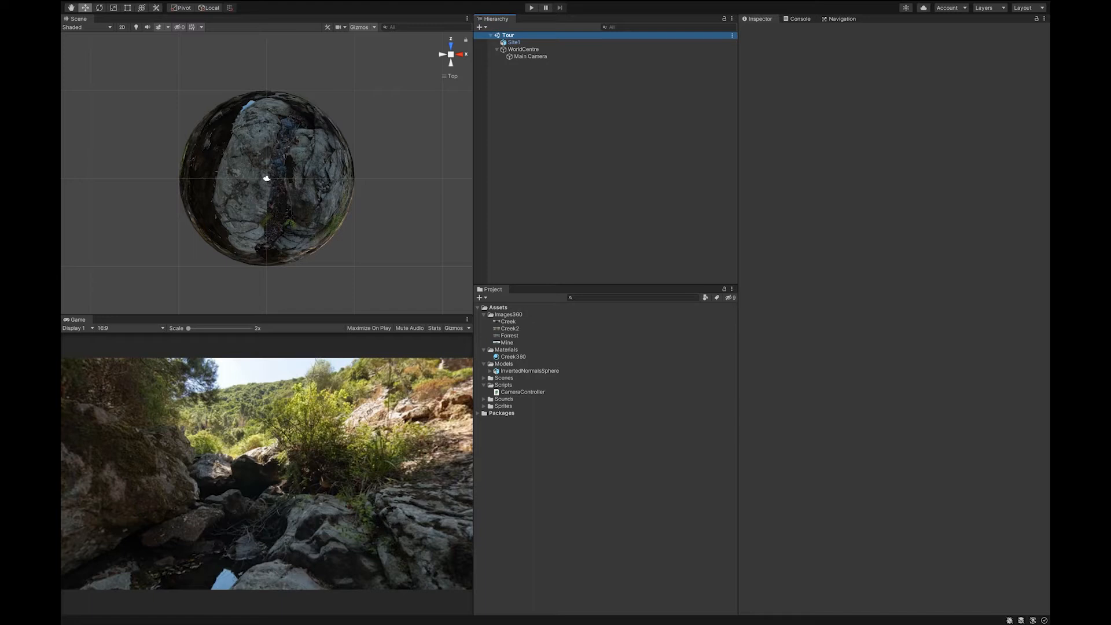
Collapse the WorldCentre object and place it above Site1 in the Tour scene's hierarchy.
click(512, 50)
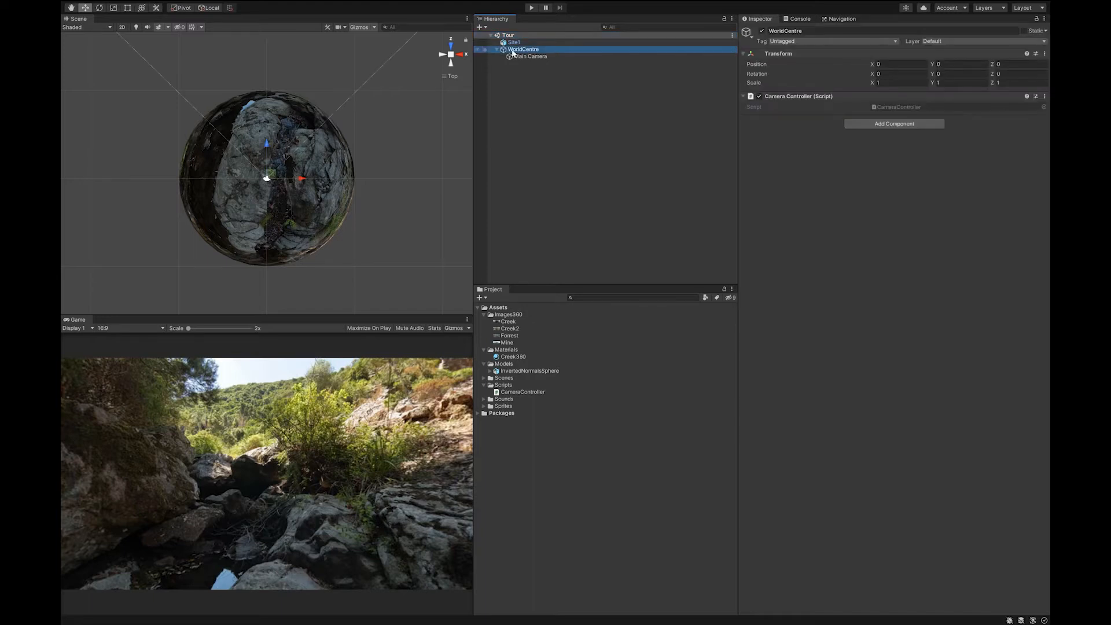
click(495, 52)
drag(517, 51, 520, 57)
click(549, 77)
Duplicate the Site1 sphere twice to get three site spheres.
click(519, 49)
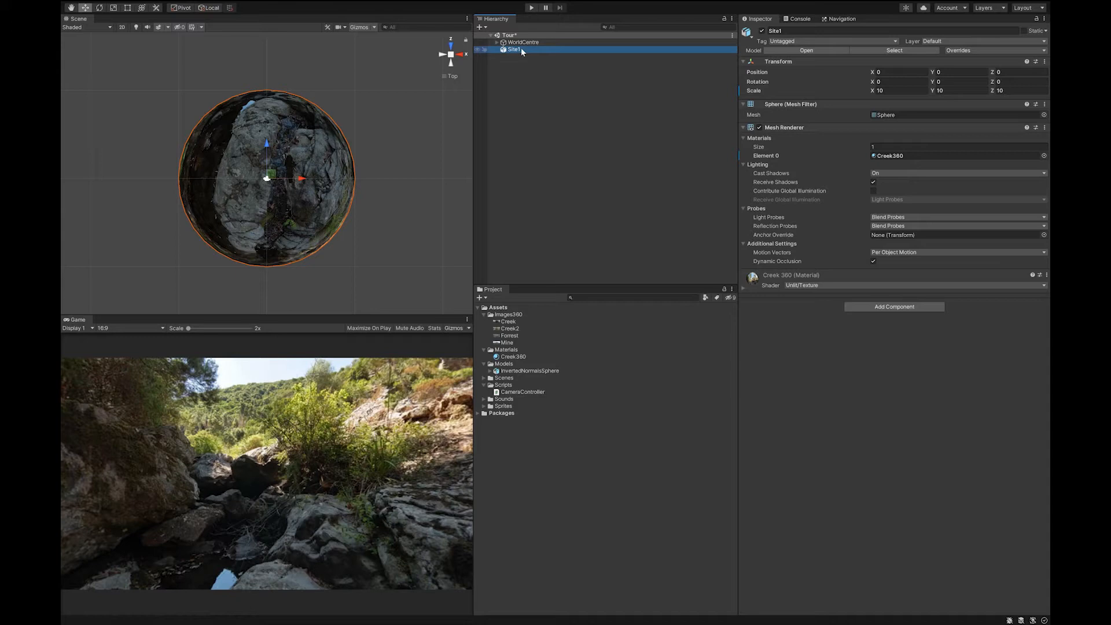
key(ctrl+d)
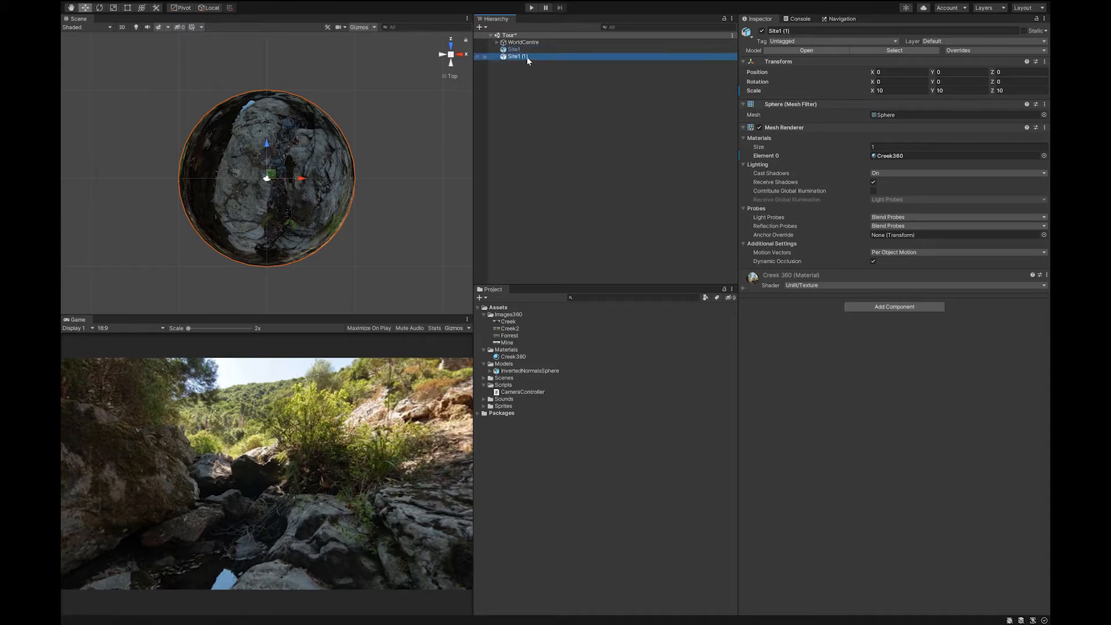
key(ctrl+d)
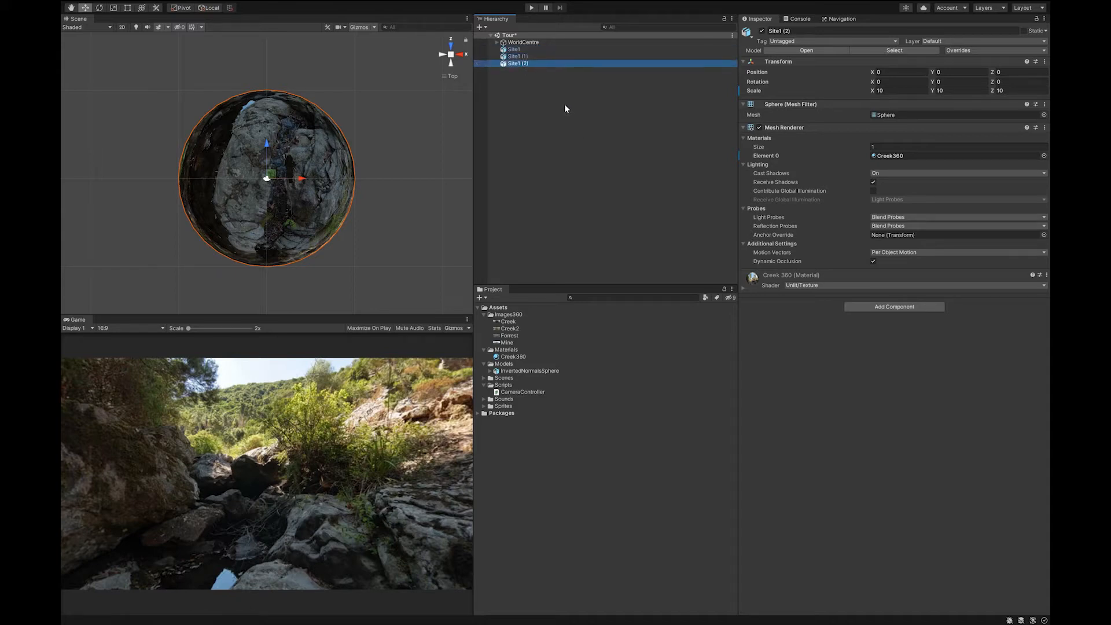
Rename the original Site1 sphere to Site Creek.
click(535, 56)
click(527, 49)
click(530, 50)
click(534, 50)
text(Creek)
key(Return)
Rename the first duplicate sphere, Site1 (1), to Site Forrest.
click(530, 56)
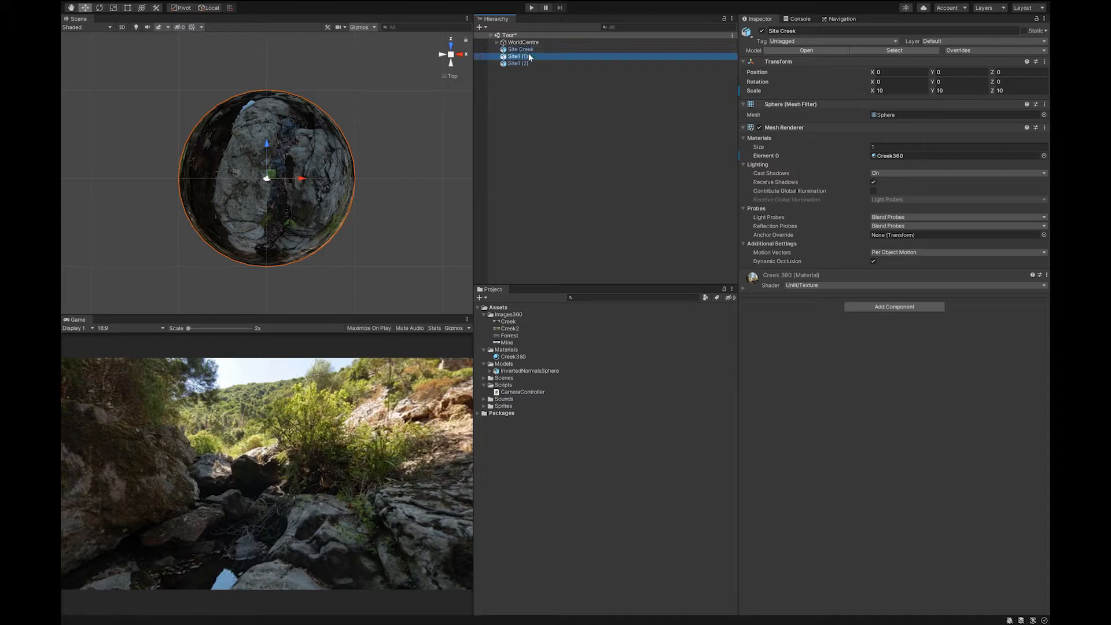
click(530, 56)
click(536, 56)
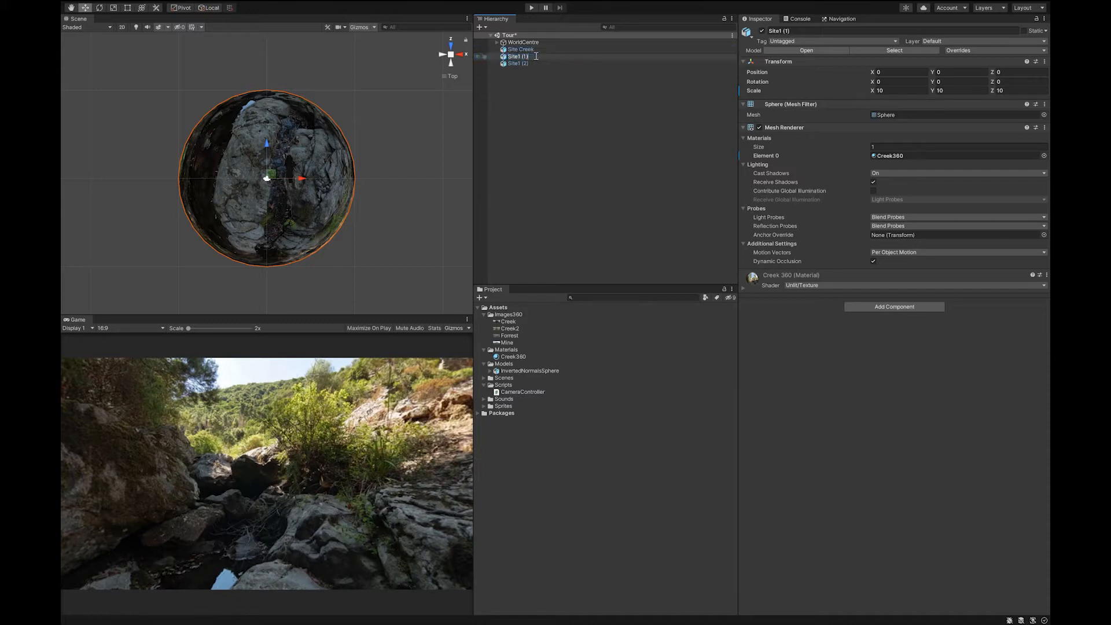
key(BackSpace)
key(BackSpace)
key(BackSpace)
key(BackSpace)
text(Forrest)
key(Return)
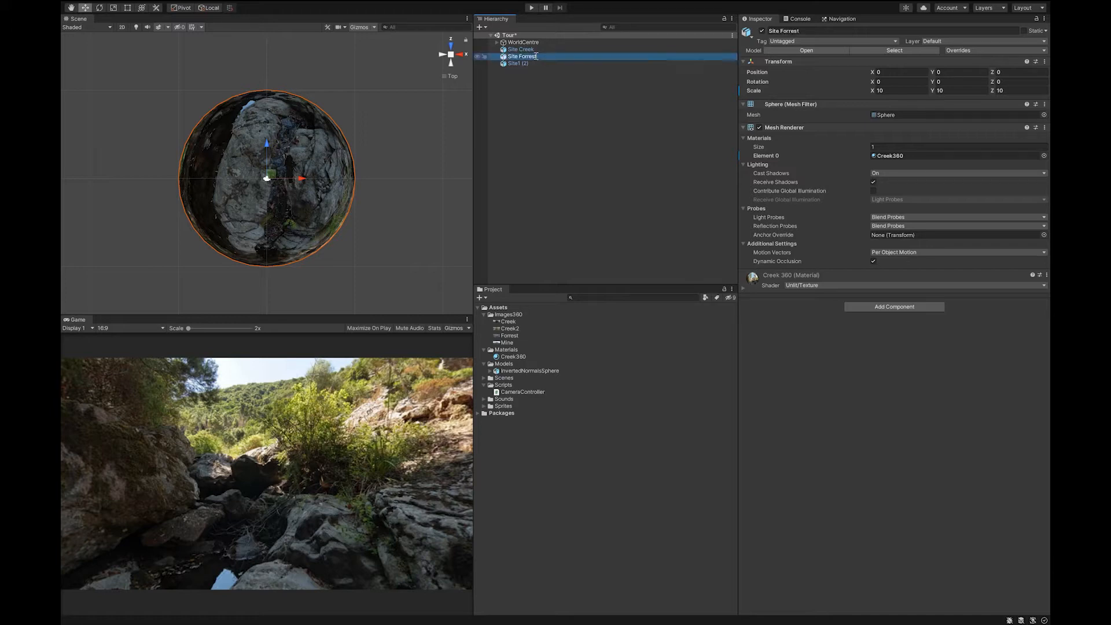
Rename the second duplicate sphere, Site1 (2), to Site Mine.
click(534, 63)
click(533, 63)
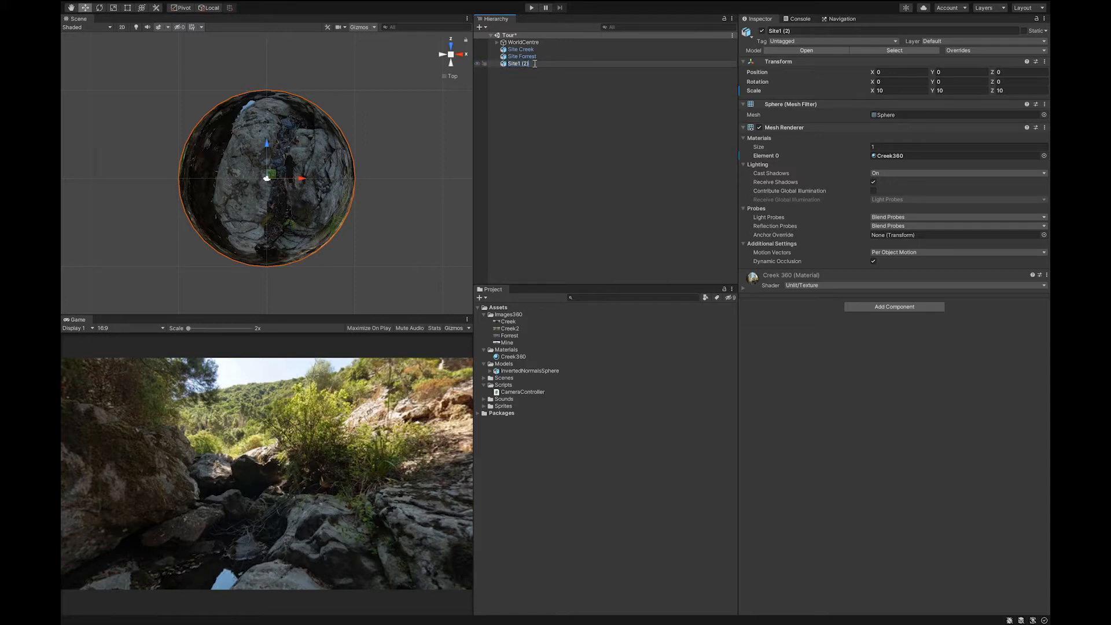
key(BackSpace)
key(BackSpace)
key(BackSpace)
text(Mine)
key(Return)
Make two duplicates of the Creek360 material in the Materials folder.
click(523, 357)
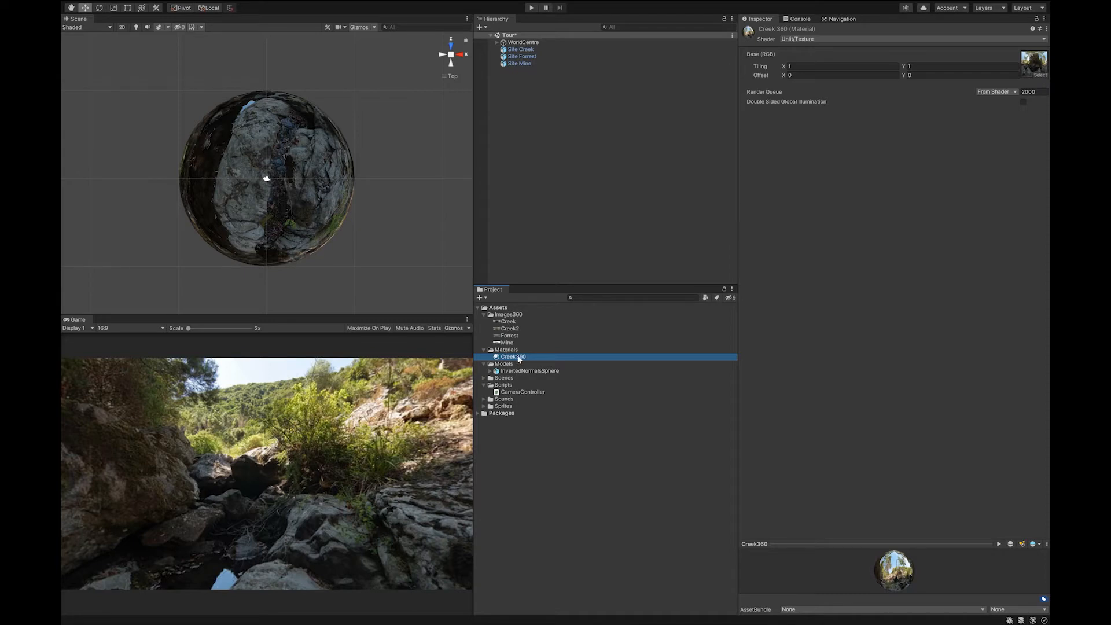
key(ctrl+d)
key(ctrl+d)
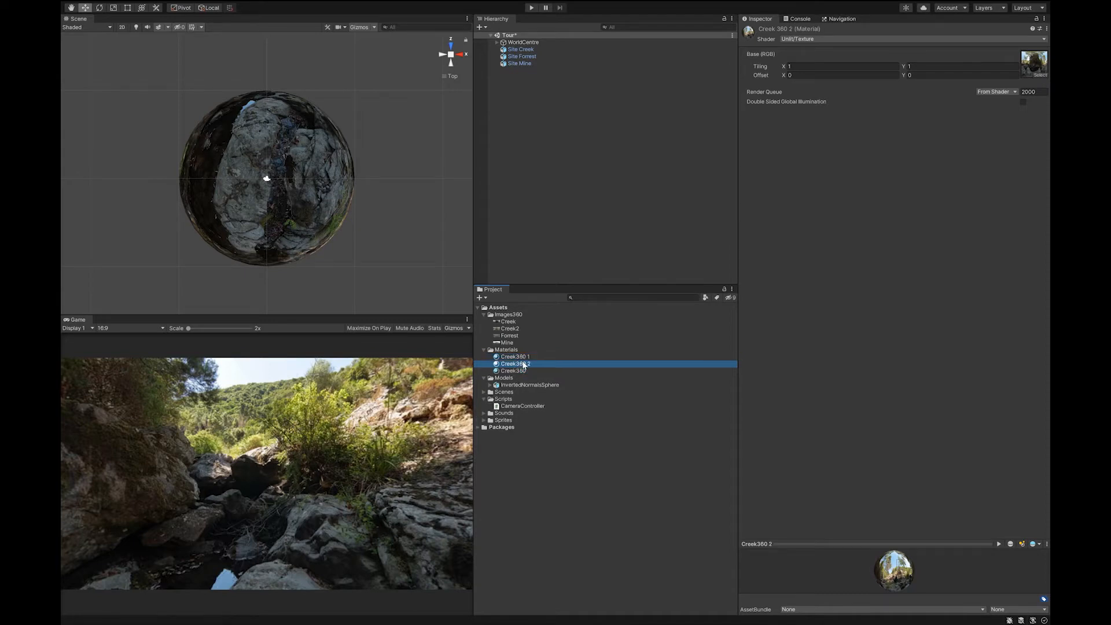
Rename the Creek360 1 material to Forrest360.
click(514, 357)
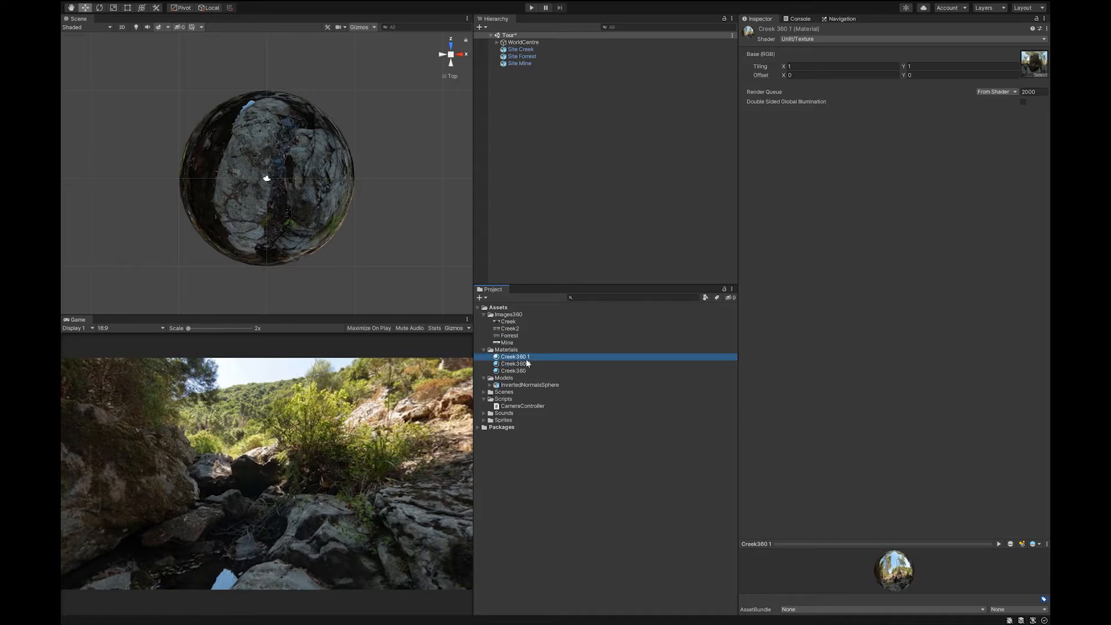
key(F2)
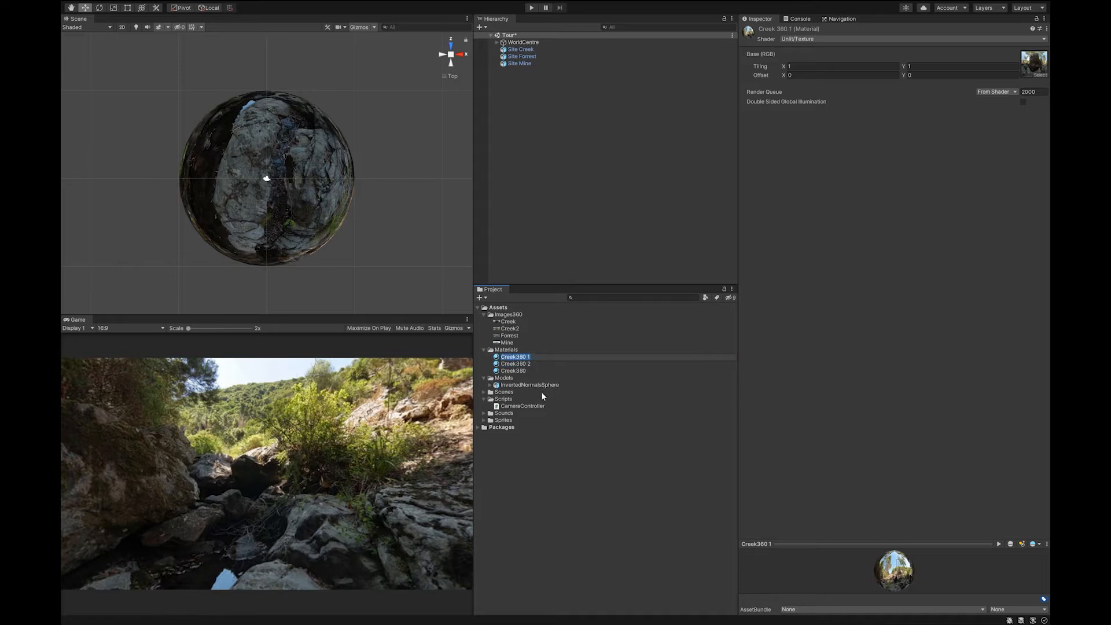
text(Forrest360)
key(Return)
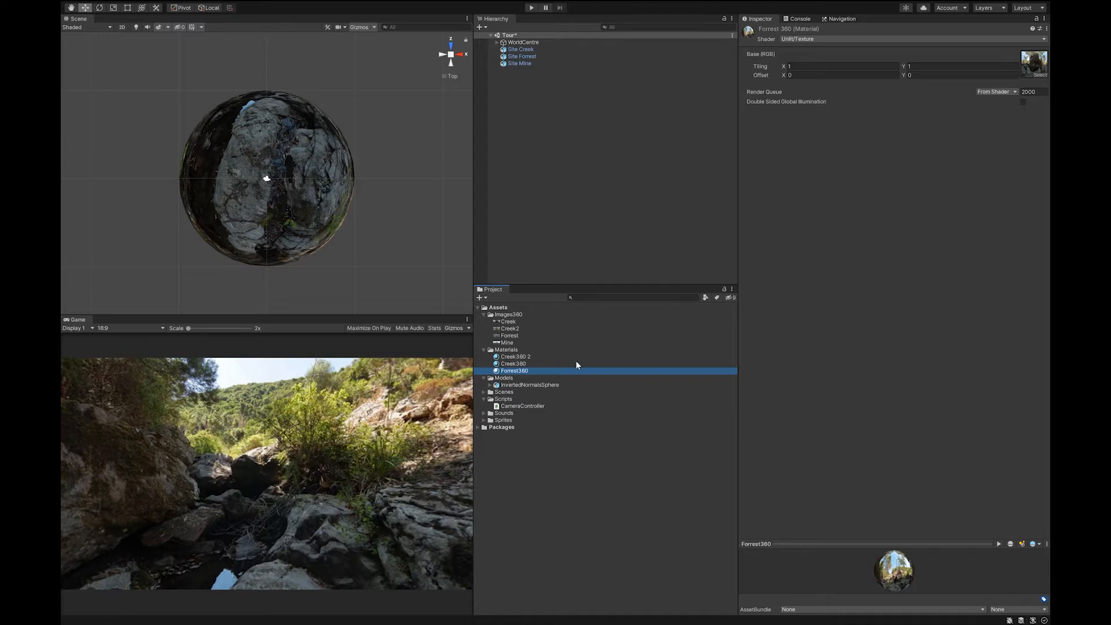
Set the Forrest image as the Forrest360 material's base texture and apply the material to Site Forrest.
drag(509, 335, 1035, 69)
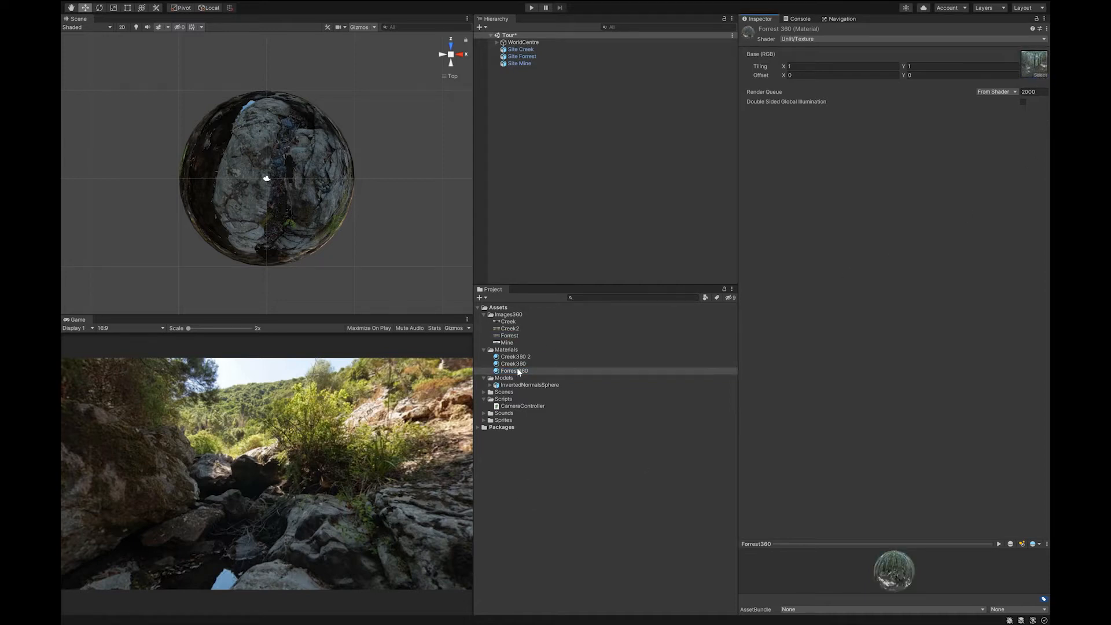
drag(516, 375, 526, 58)
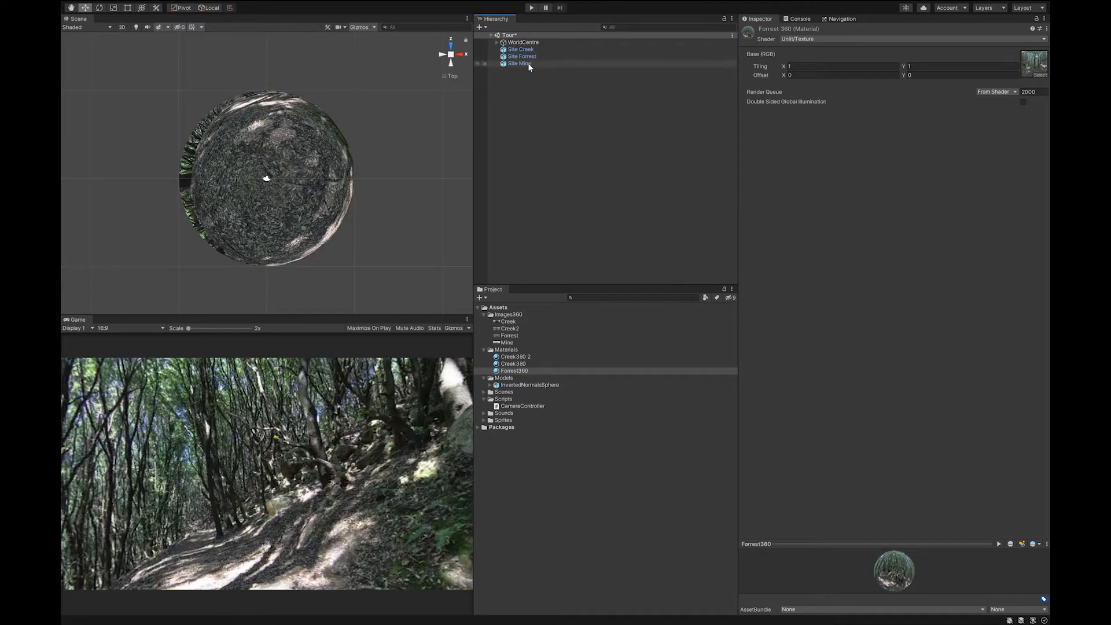
click(528, 64)
Rename the Creek360 2 material to Mine360.
click(527, 358)
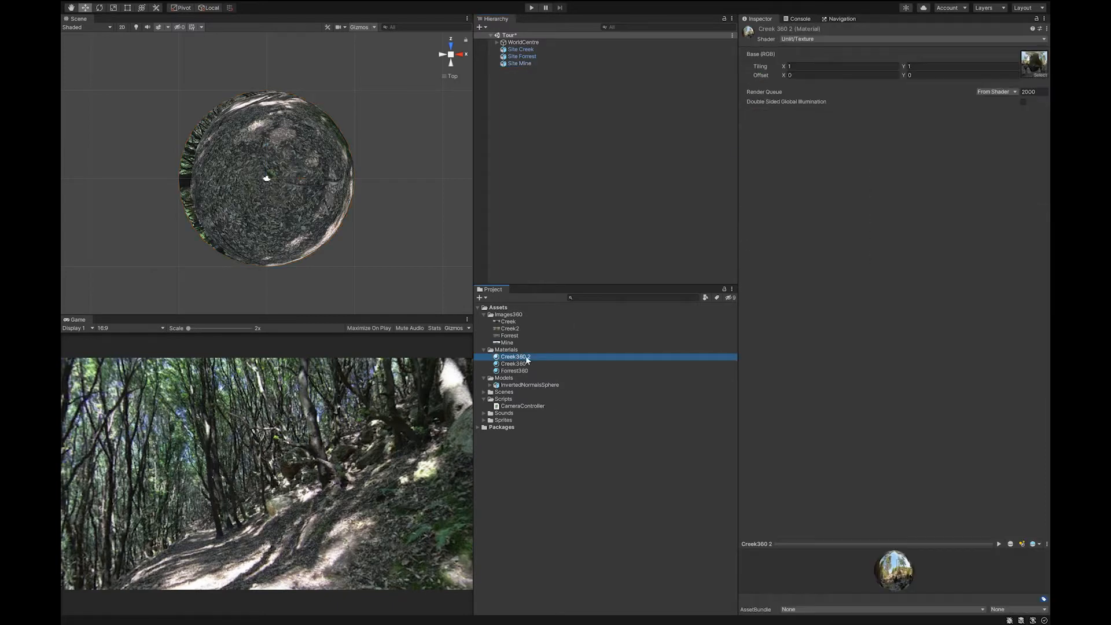
click(527, 357)
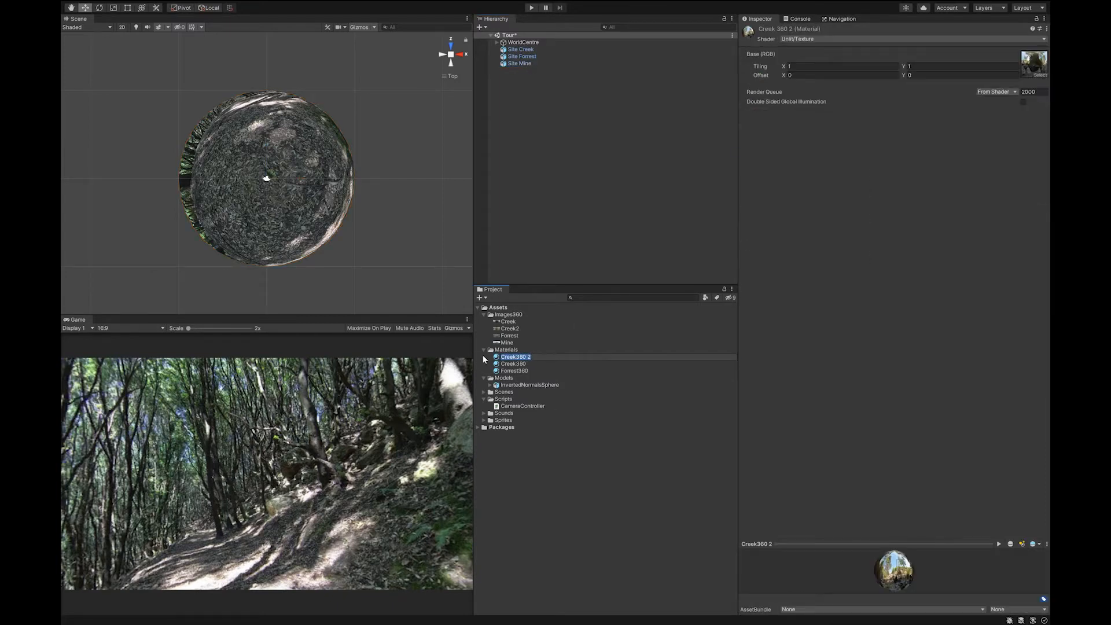
text(Mine360)
key(Return)
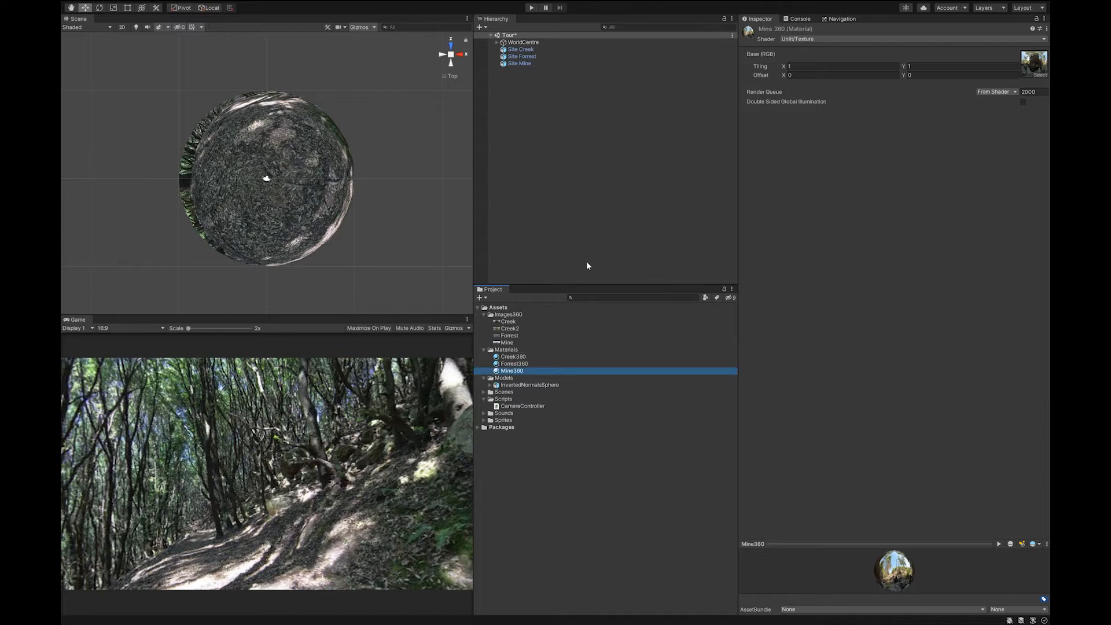
Set the Mine image as the Mine360 material's base texture and apply the material to Site Mine.
drag(507, 343, 1034, 64)
drag(515, 373, 523, 63)
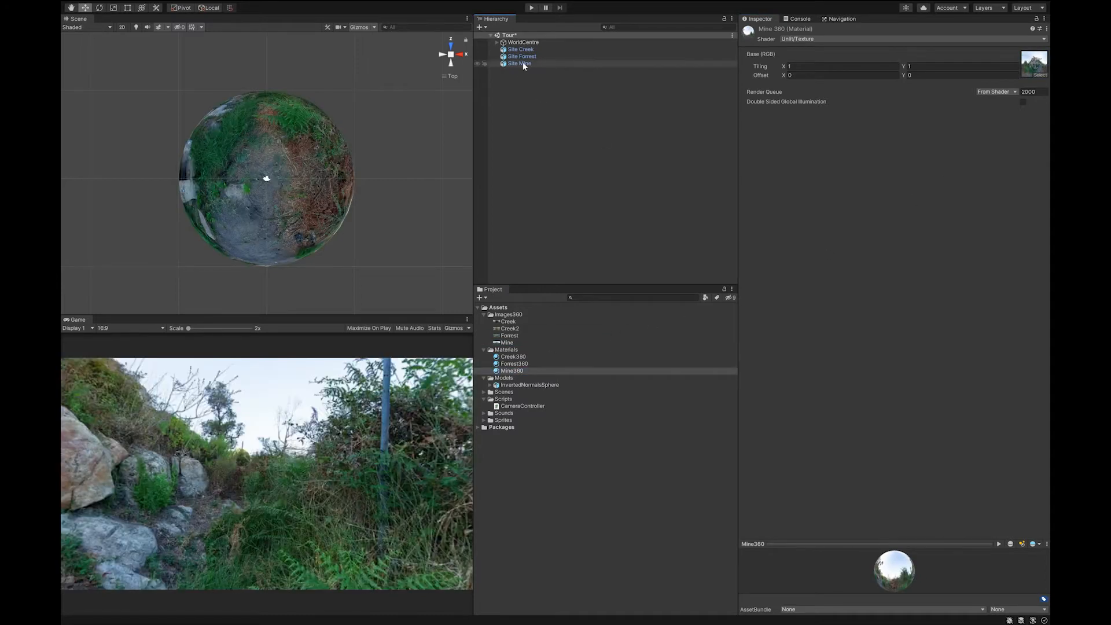
click(522, 57)
click(521, 49)
click(521, 63)
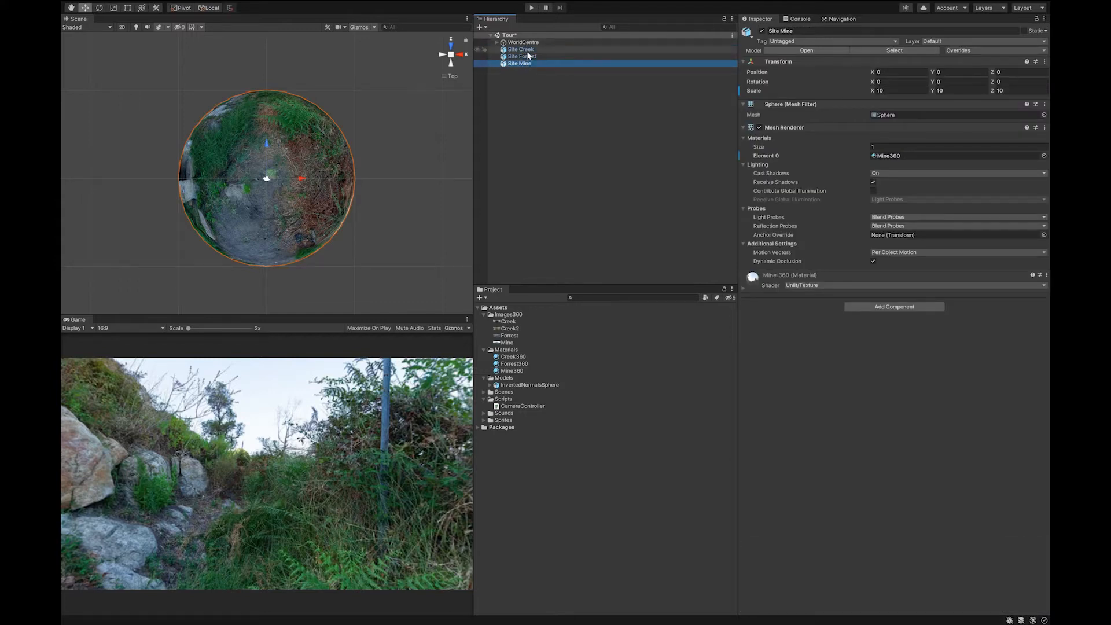
Deactivate the Site Creek, Site Forrest and Site Mine spheres together.
click(520, 49)
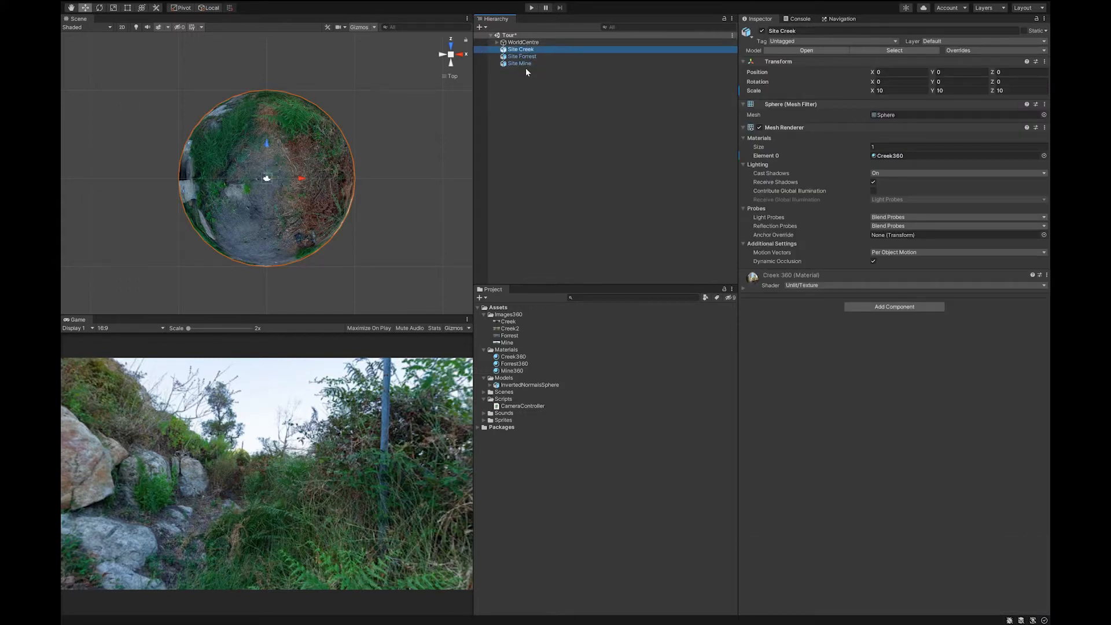
shift+click(525, 65)
click(761, 30)
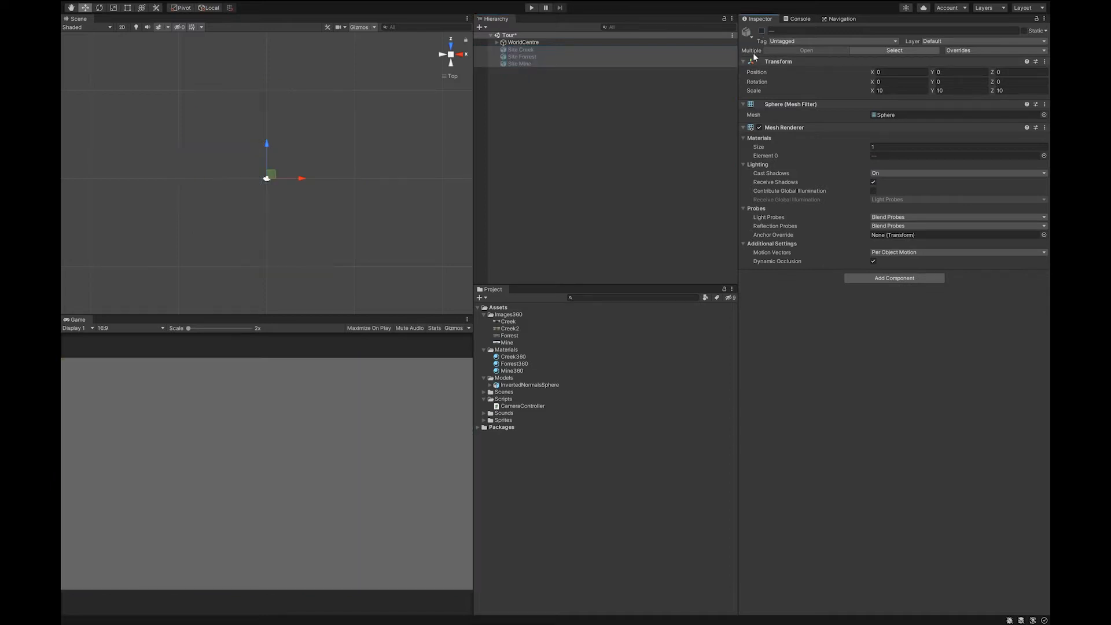
Add a UI canvas rendered in Screen Space - Camera mode, with Main Camera as its render camera.
click(553, 41)
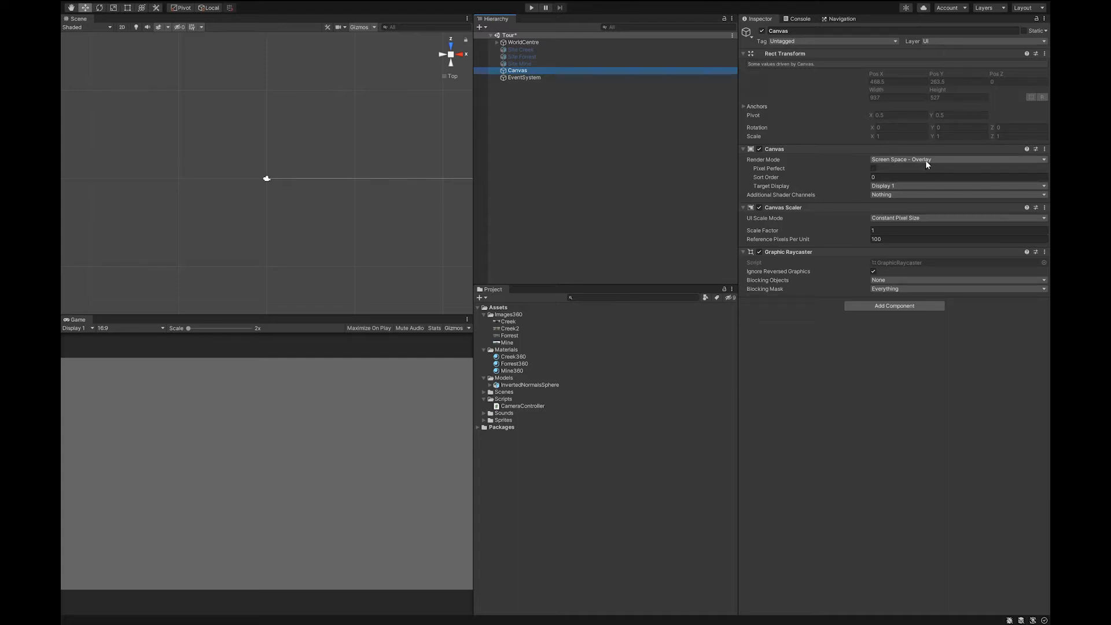
click(915, 179)
click(497, 44)
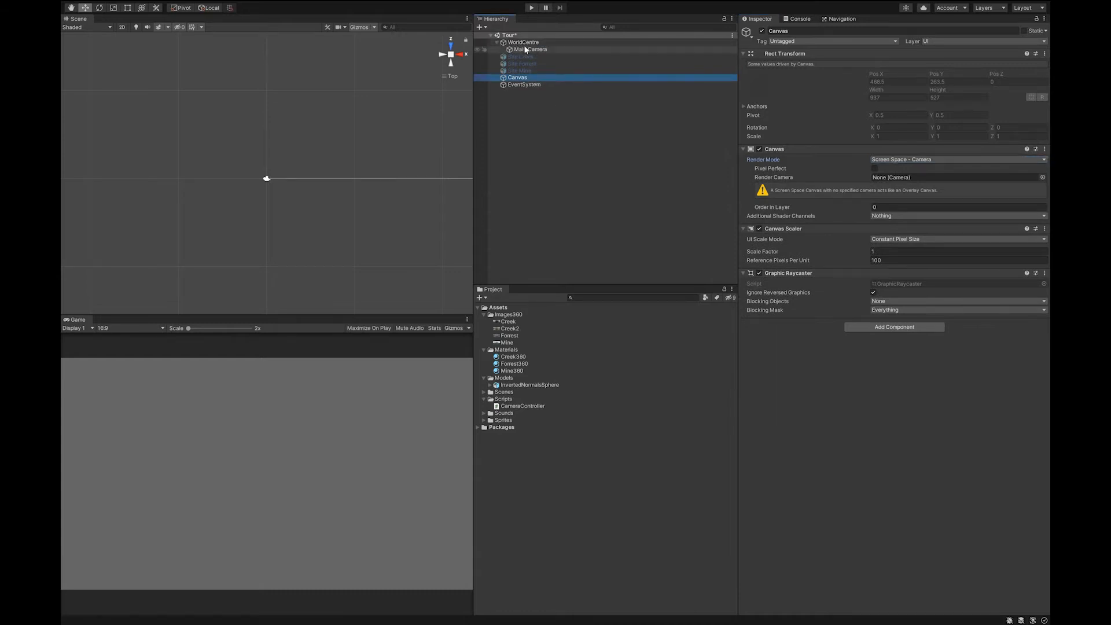
drag(530, 50, 899, 178)
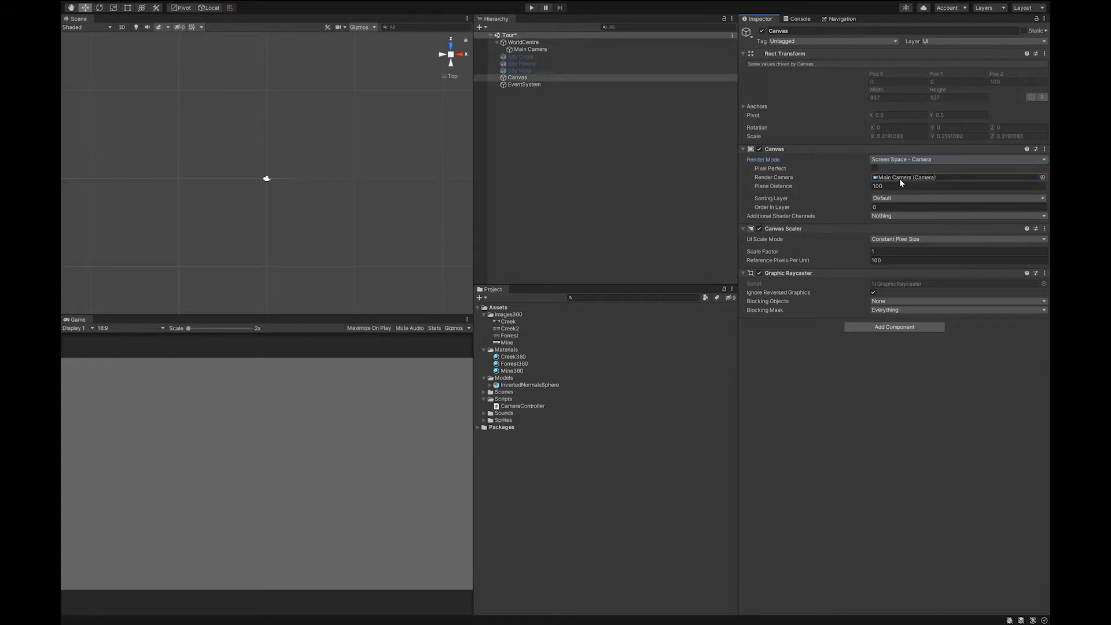
Add a UI image as a child of the Canvas.
click(452, 66)
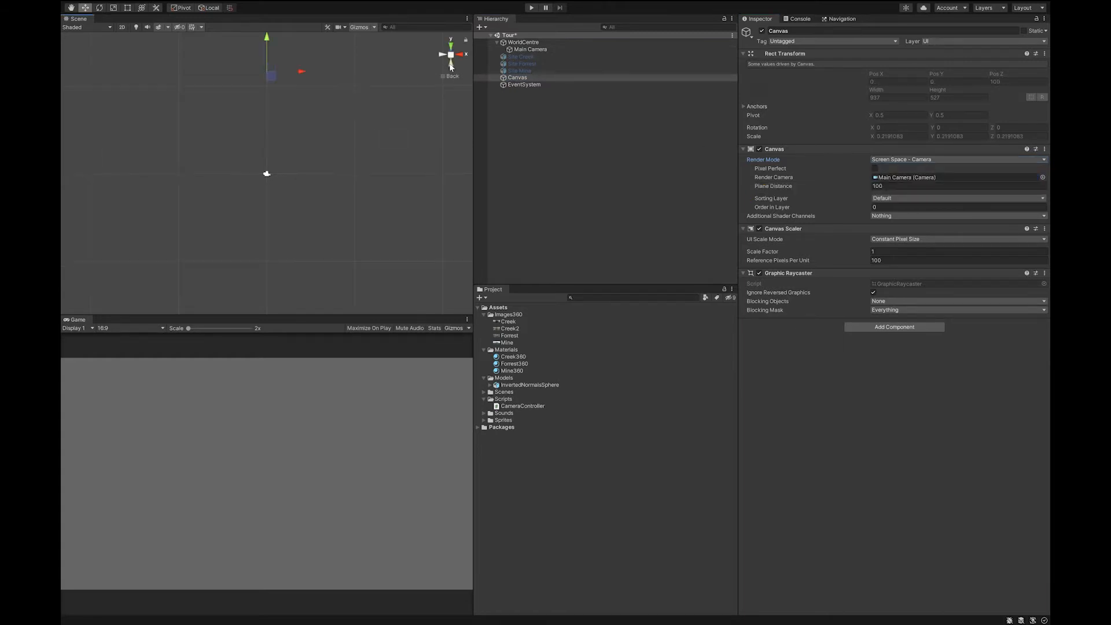
click(529, 78)
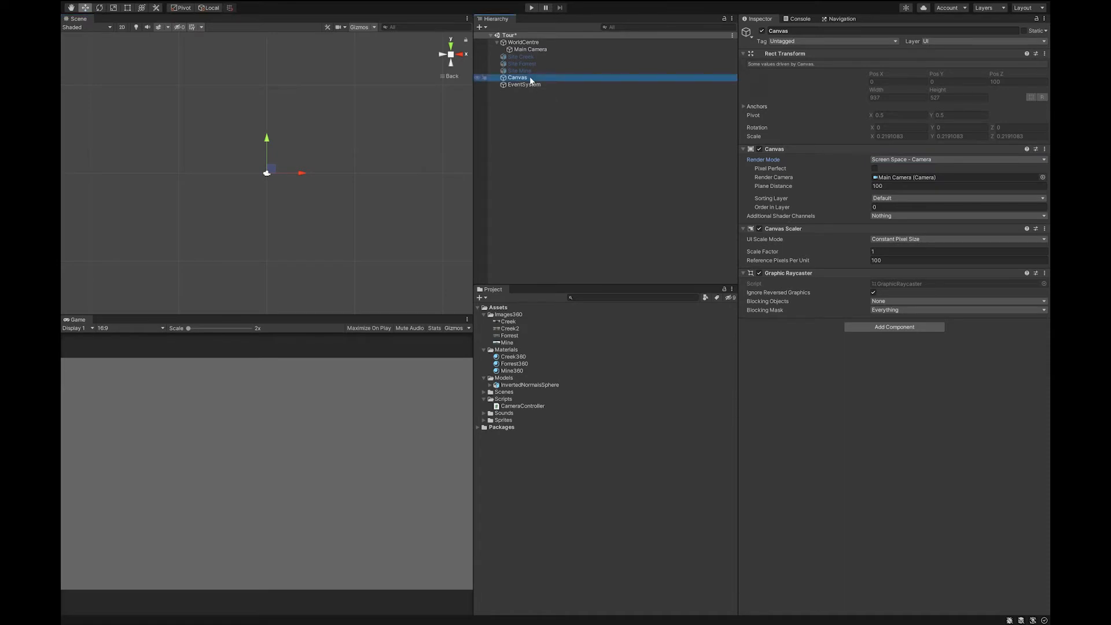
click(275, 178)
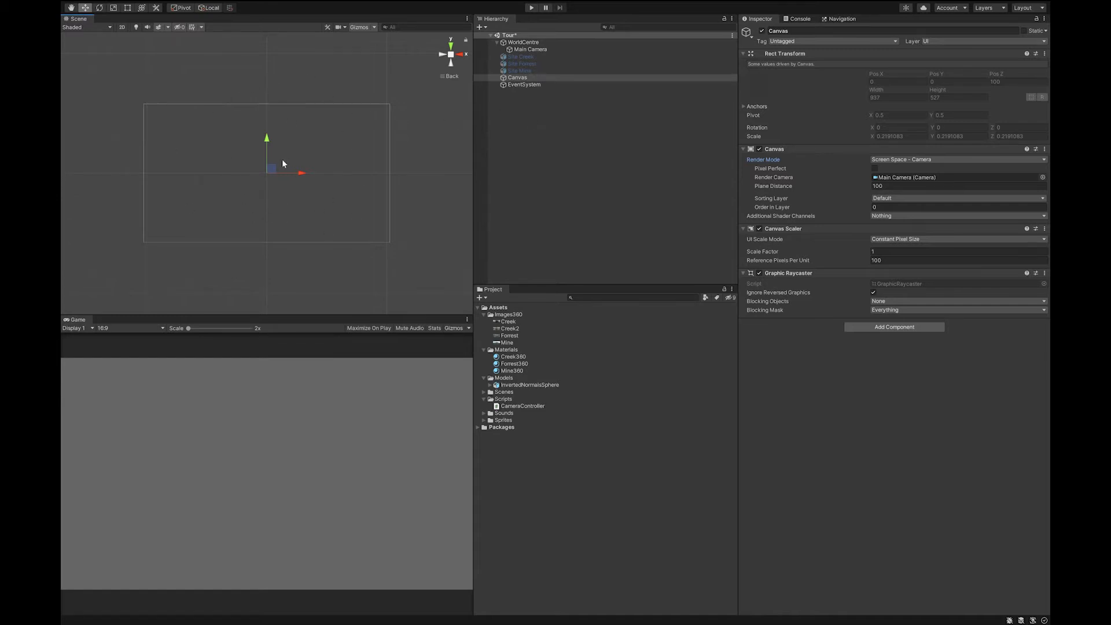
click(518, 80)
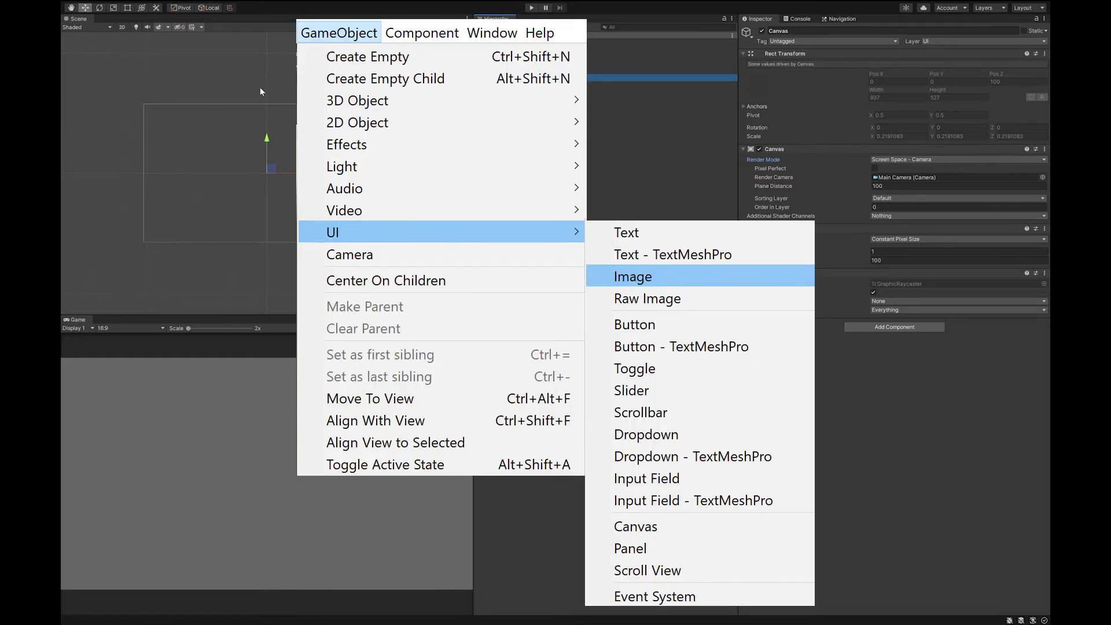
click(260, 88)
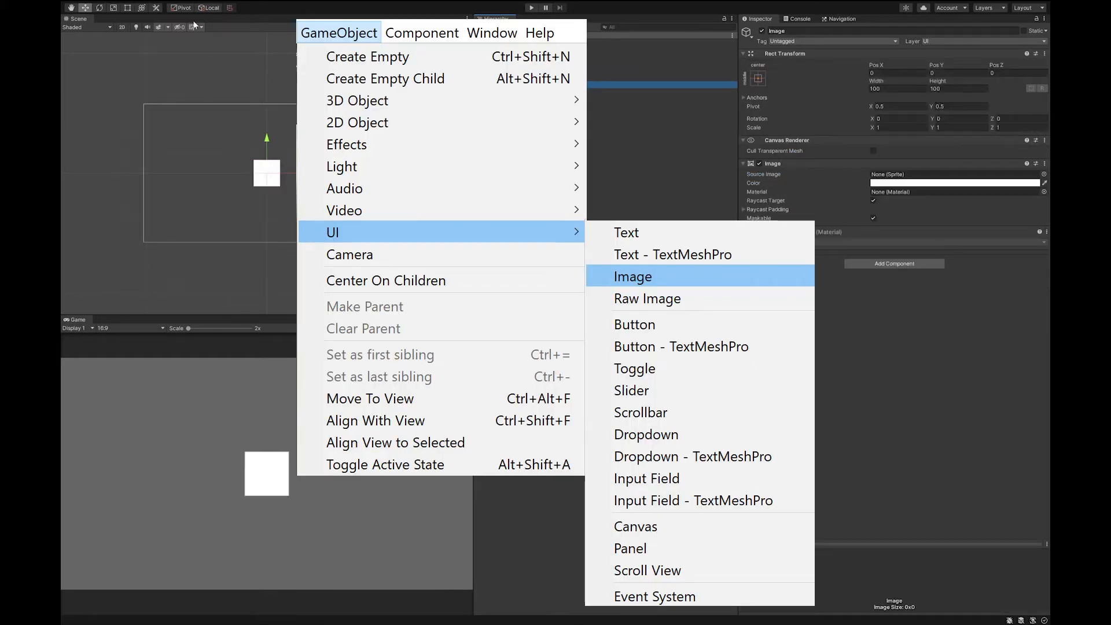
Stretch the image to the canvas corners with the Rect tool, making it 937 by 527.
click(129, 8)
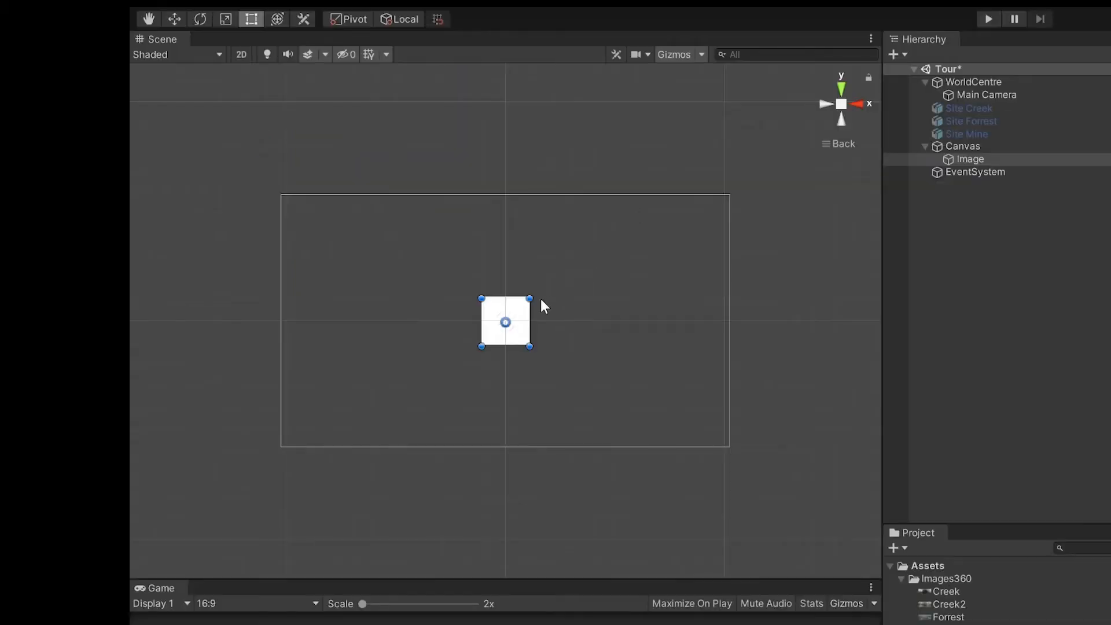
drag(529, 298, 729, 197)
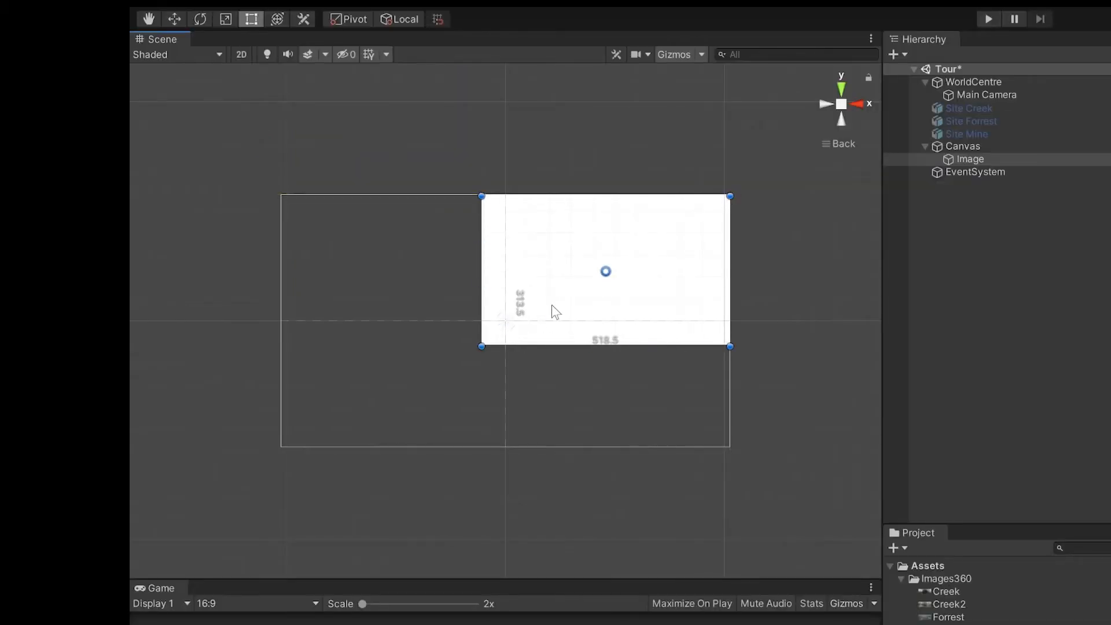
drag(481, 346, 281, 448)
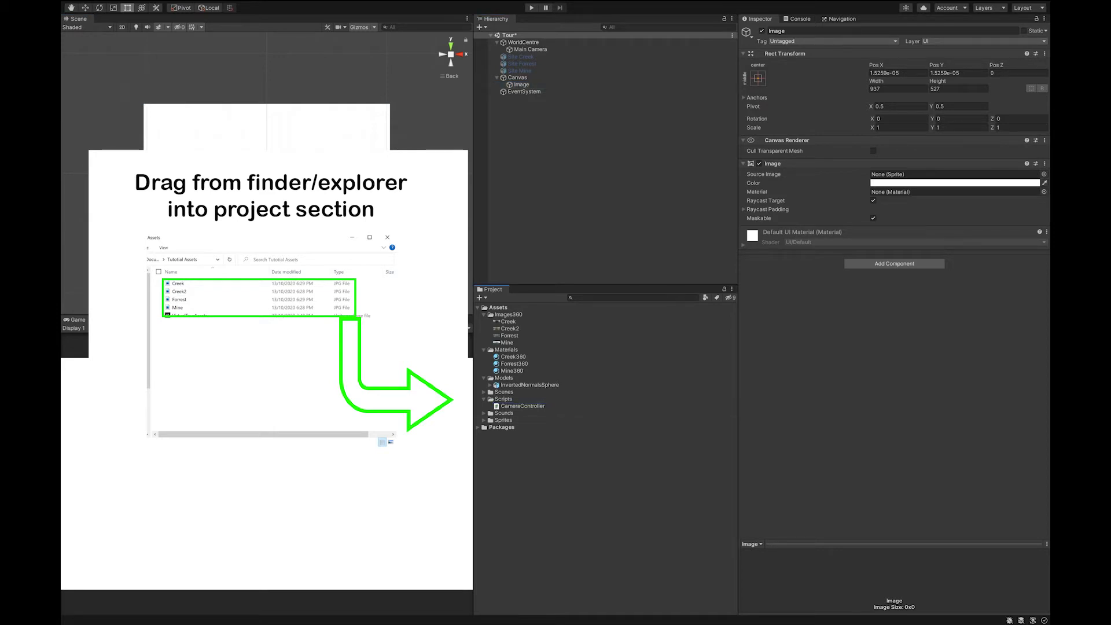
Set the texture type of LeavesImage in the Sprites folder to Sprite (2D and UI) and apply the import settings.
click(485, 421)
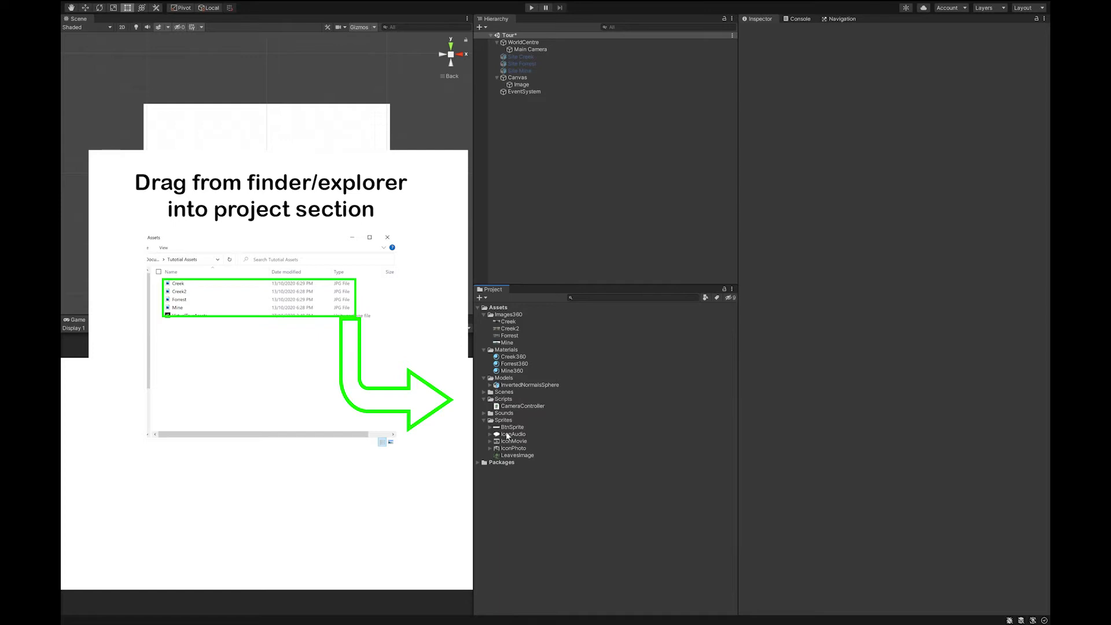
click(509, 455)
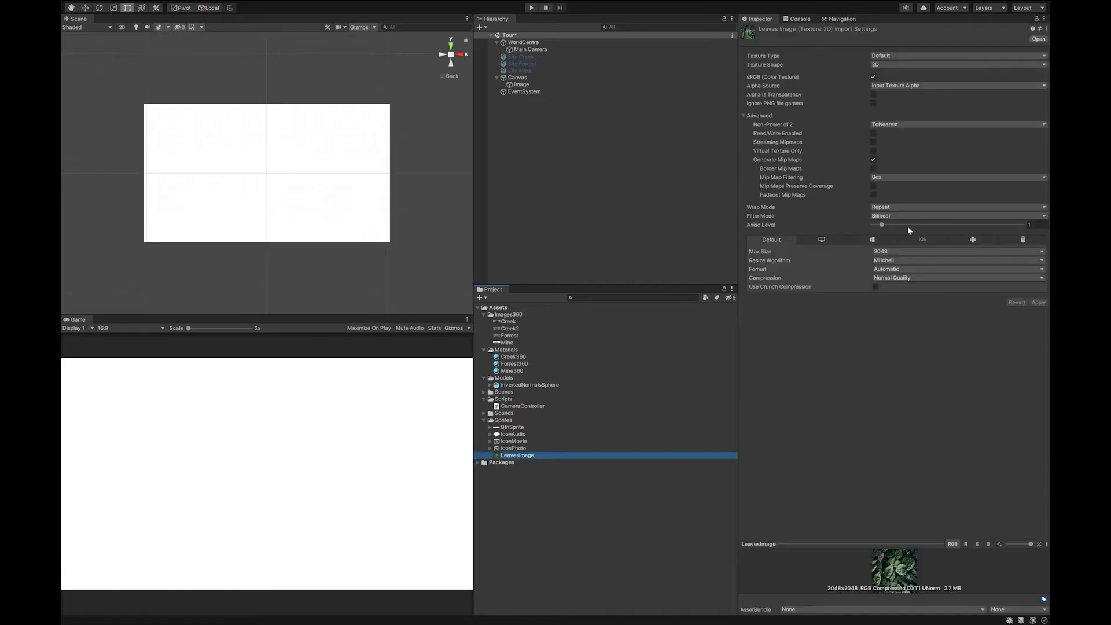
click(898, 89)
click(1039, 312)
Use LeavesImage as the source image of the canvas image and preserve its aspect ratio.
click(521, 85)
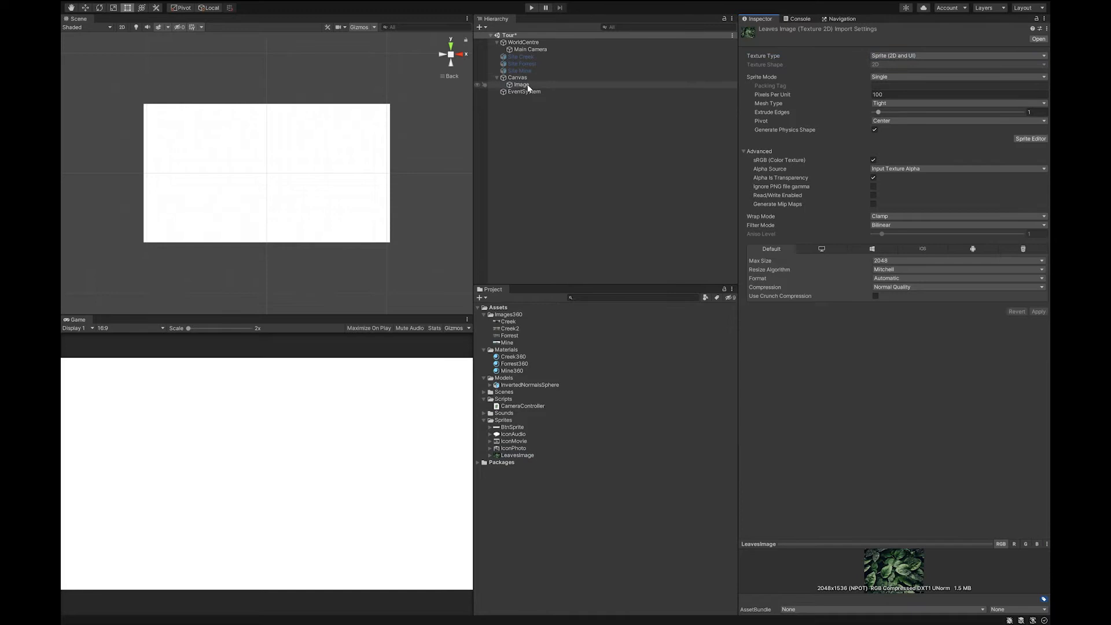
drag(502, 455, 896, 177)
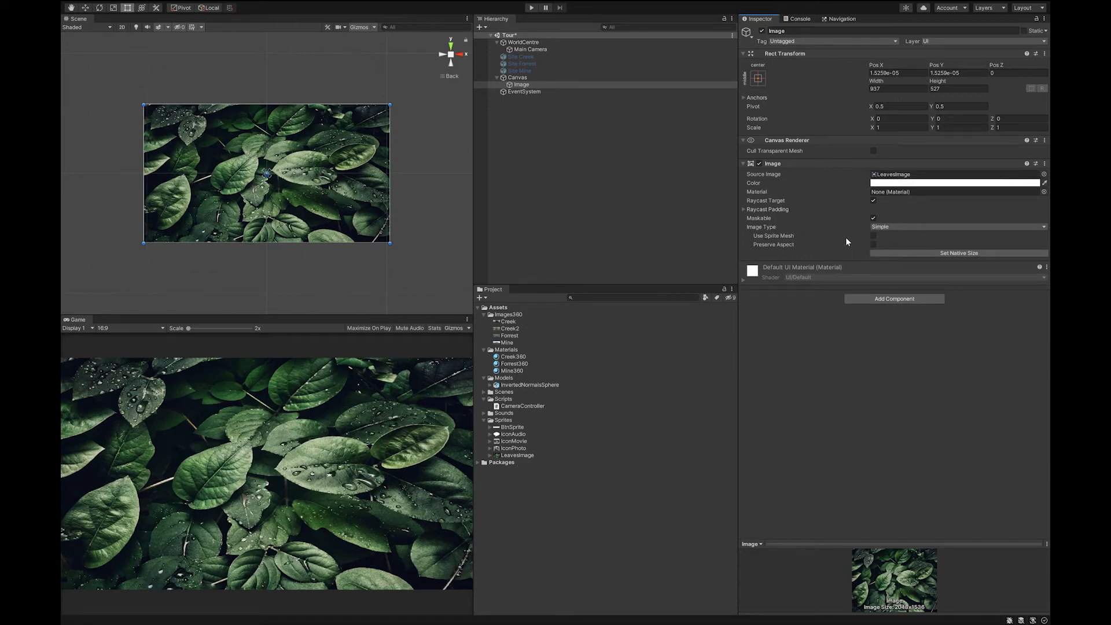
click(874, 245)
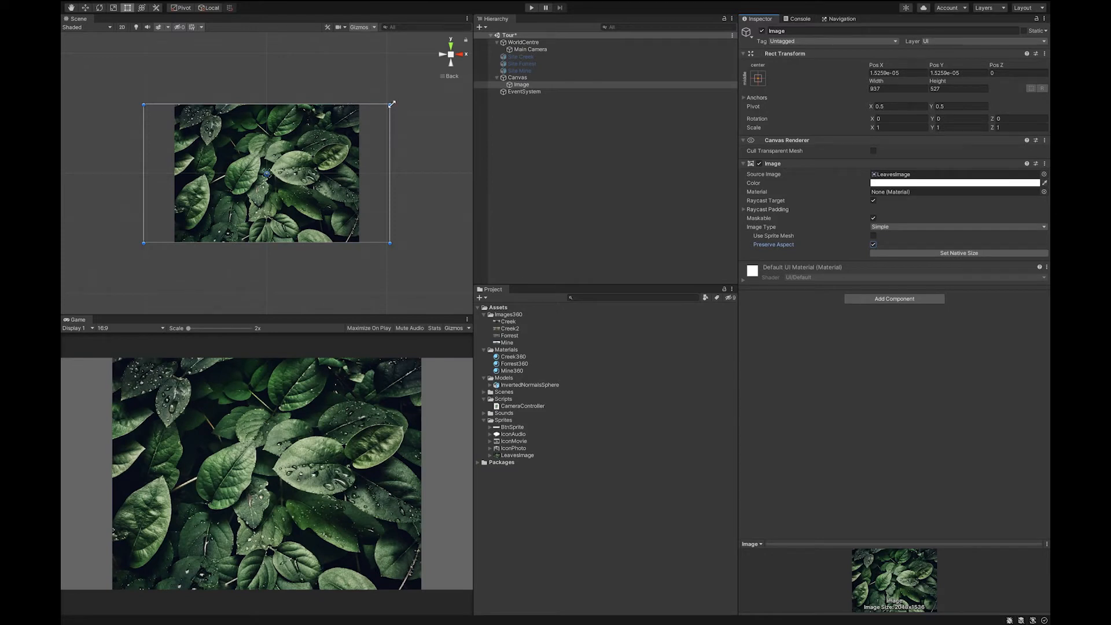
Enlarge the leaves image past the canvas edges to about 1361 by 795 and spread its anchors to the canvas corners.
click(125, 9)
drag(389, 107, 443, 74)
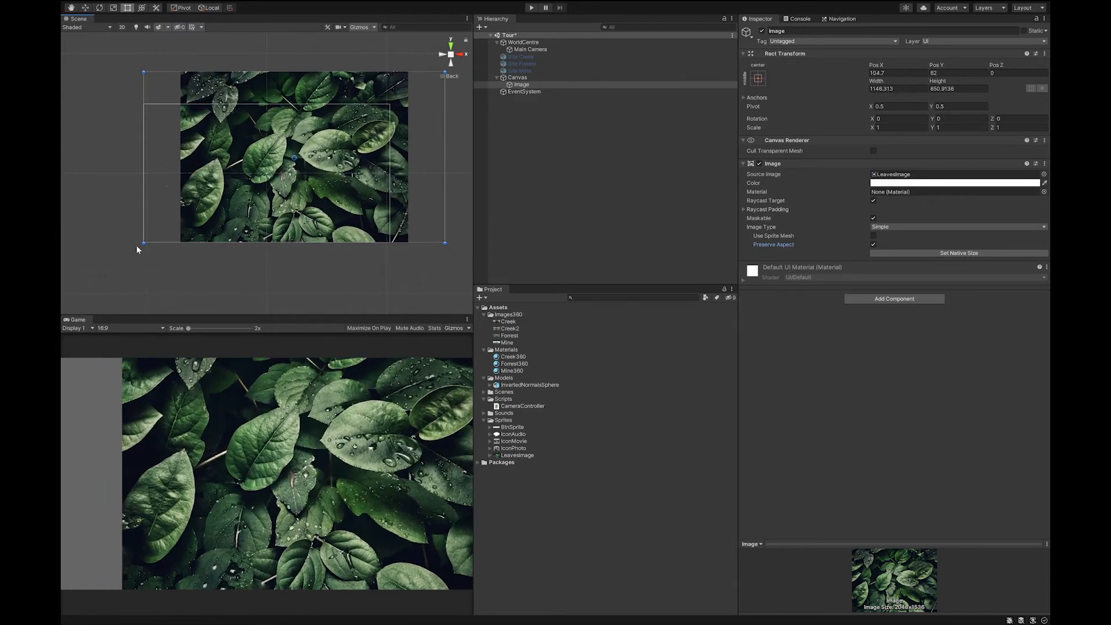
drag(143, 243, 87, 281)
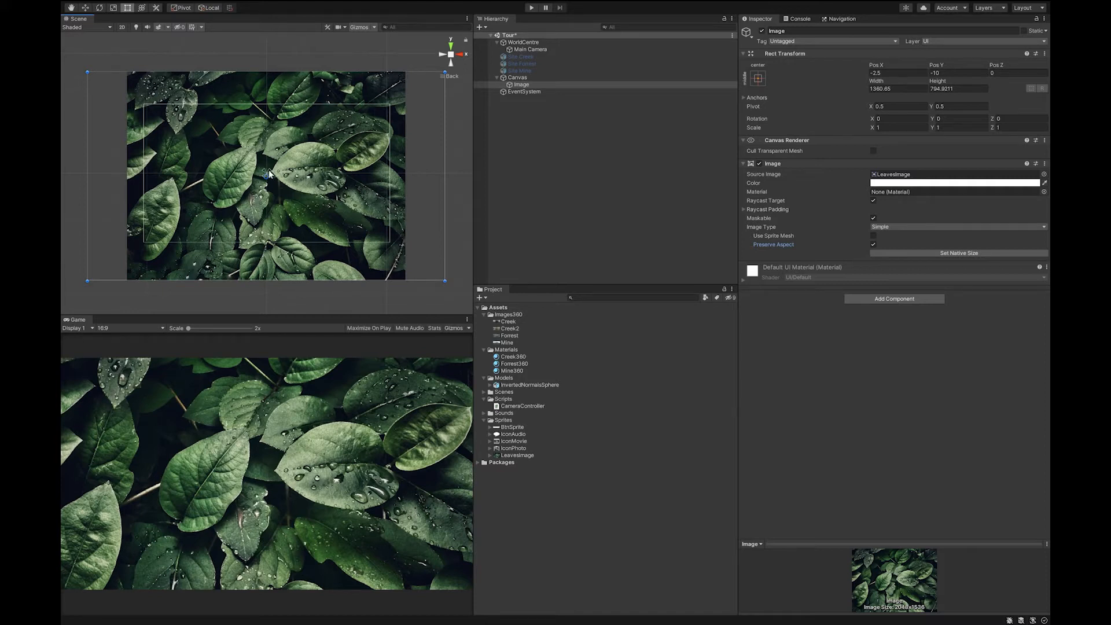
drag(268, 169, 393, 98)
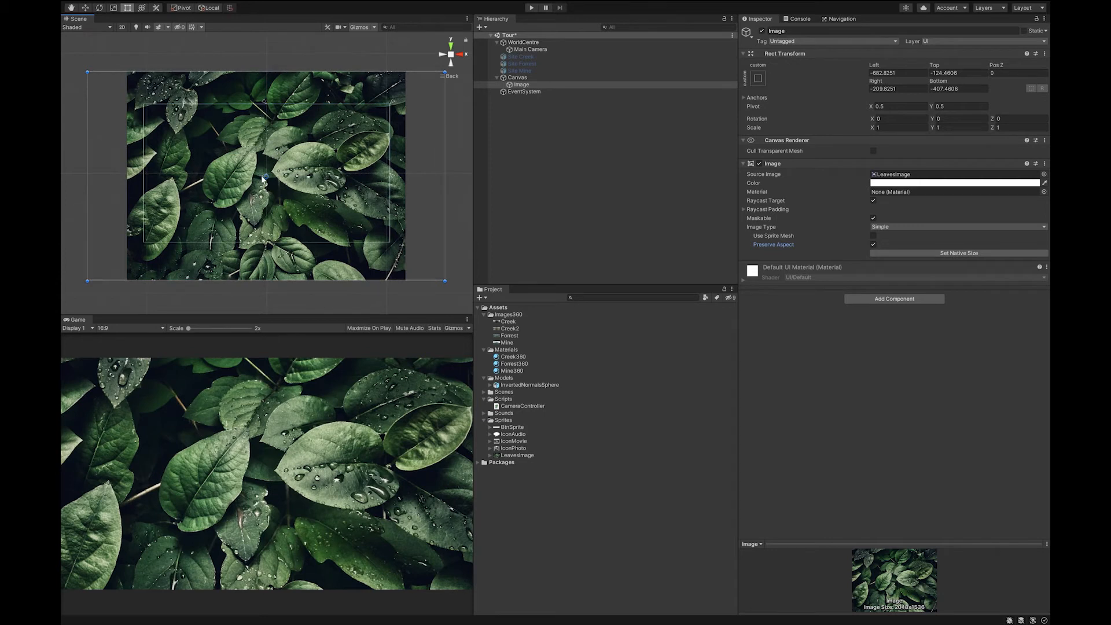
drag(264, 179, 116, 261)
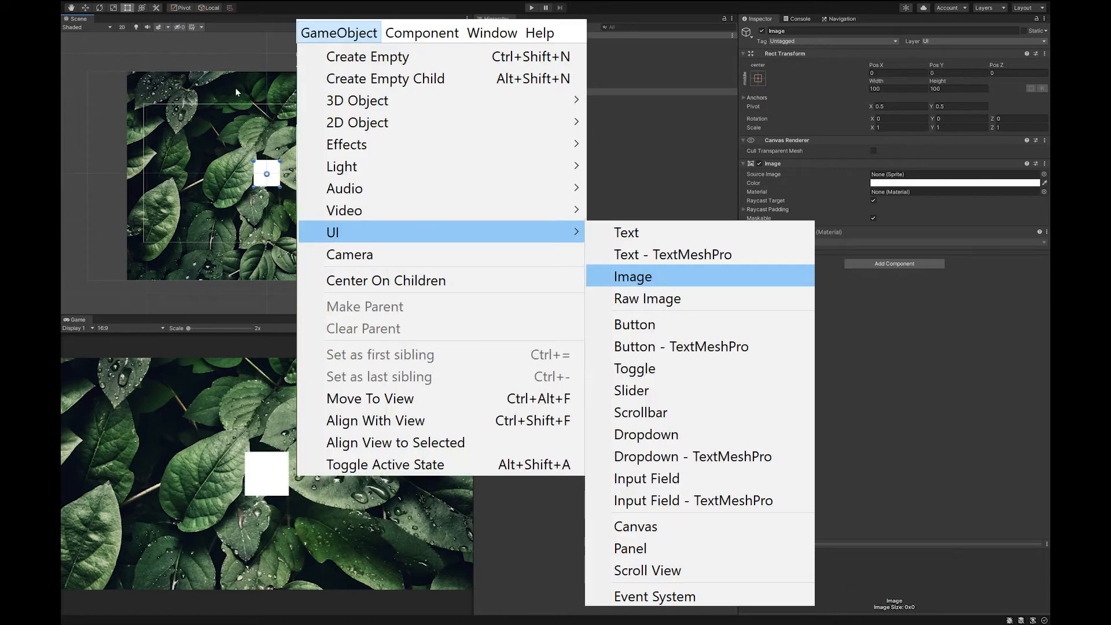
Shape a new UI image into a corner-anchored, full-width bar along the canvas's upper edge and color it light green.
drag(270, 170, 391, 132)
drag(269, 170, 390, 104)
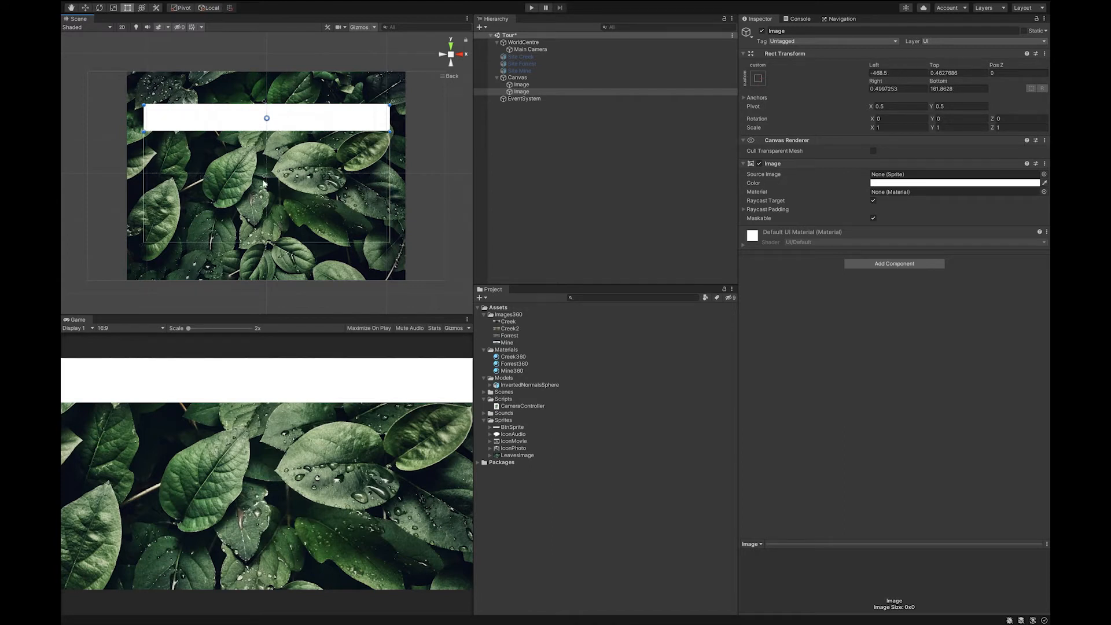
drag(264, 181, 132, 137)
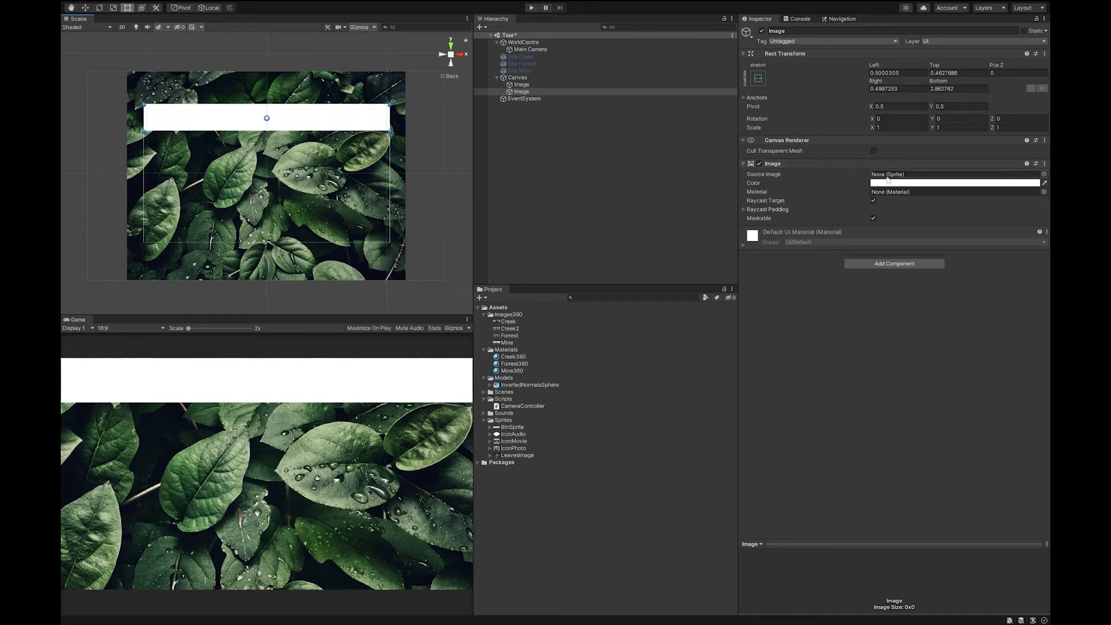
drag(954, 231, 945, 236)
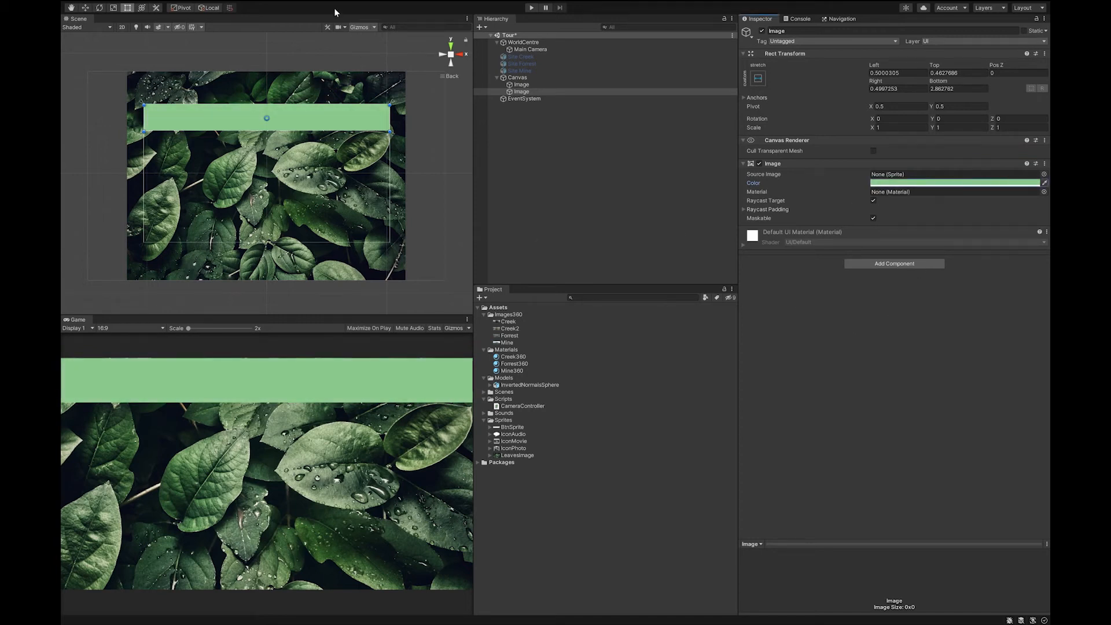
Rename the leaves image to ImageBackground and the green bar image to ImageTopBar.
click(532, 85)
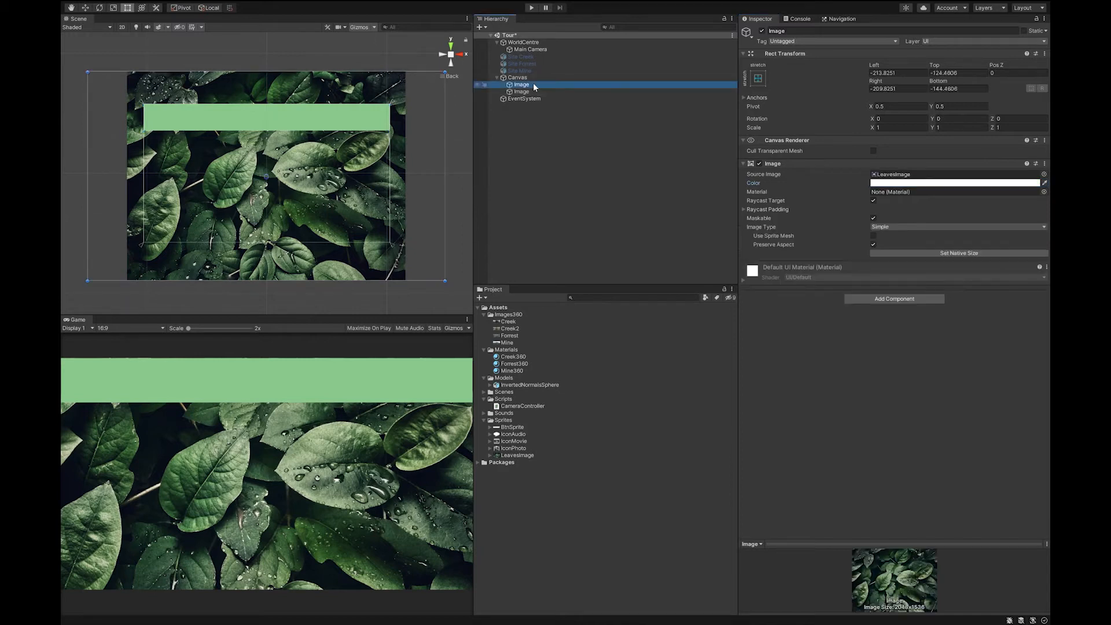
click(533, 85)
text(Background)
key(Return)
click(541, 91)
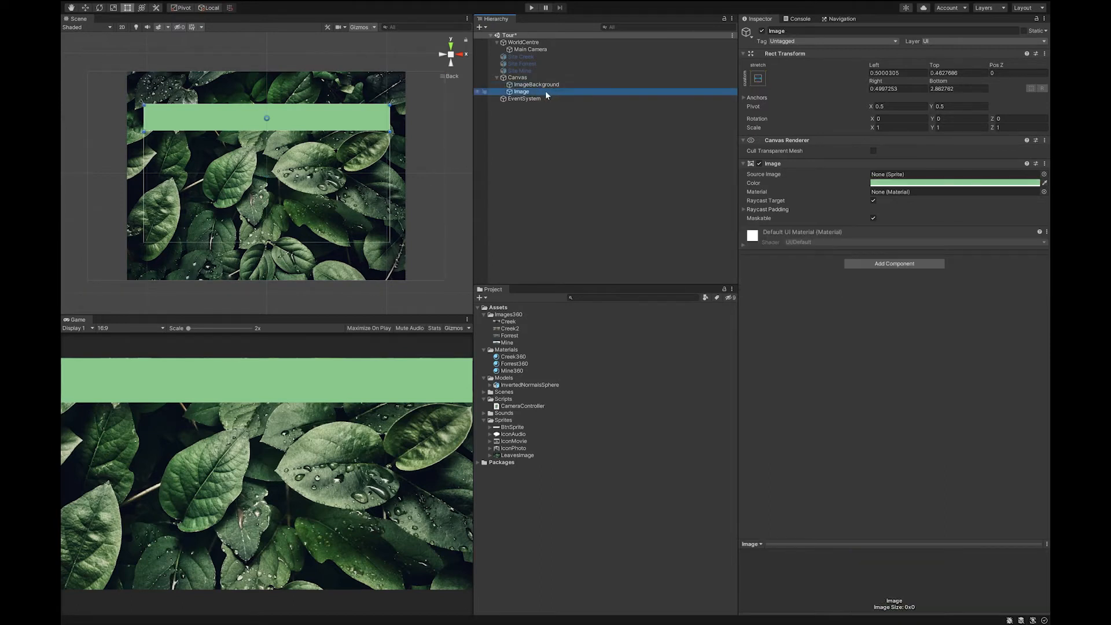
click(547, 91)
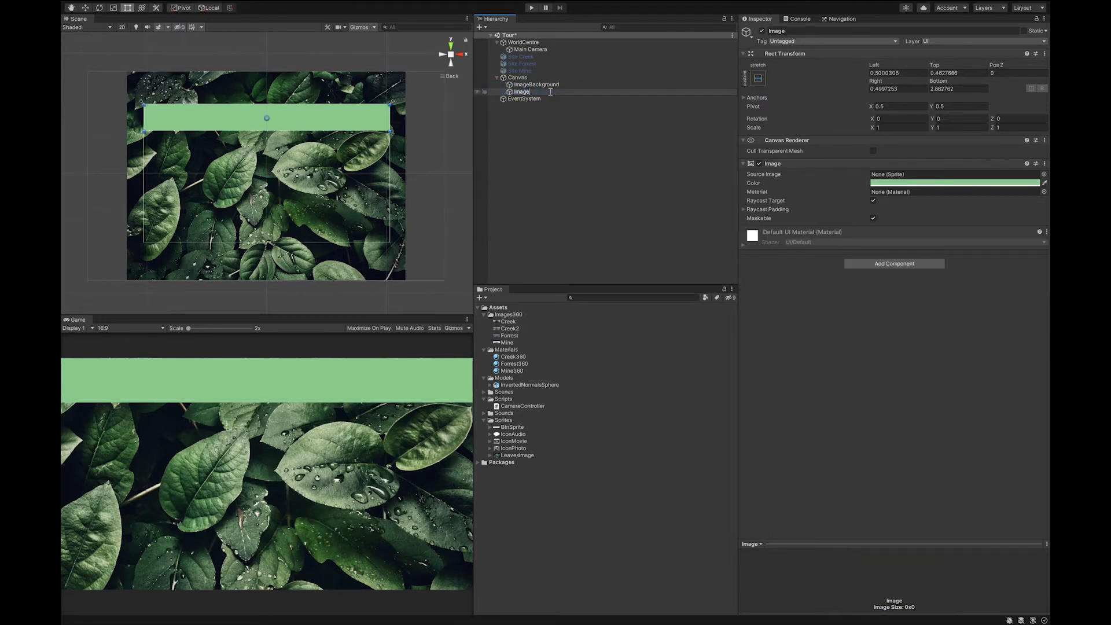
text(TopBar)
key(Return)
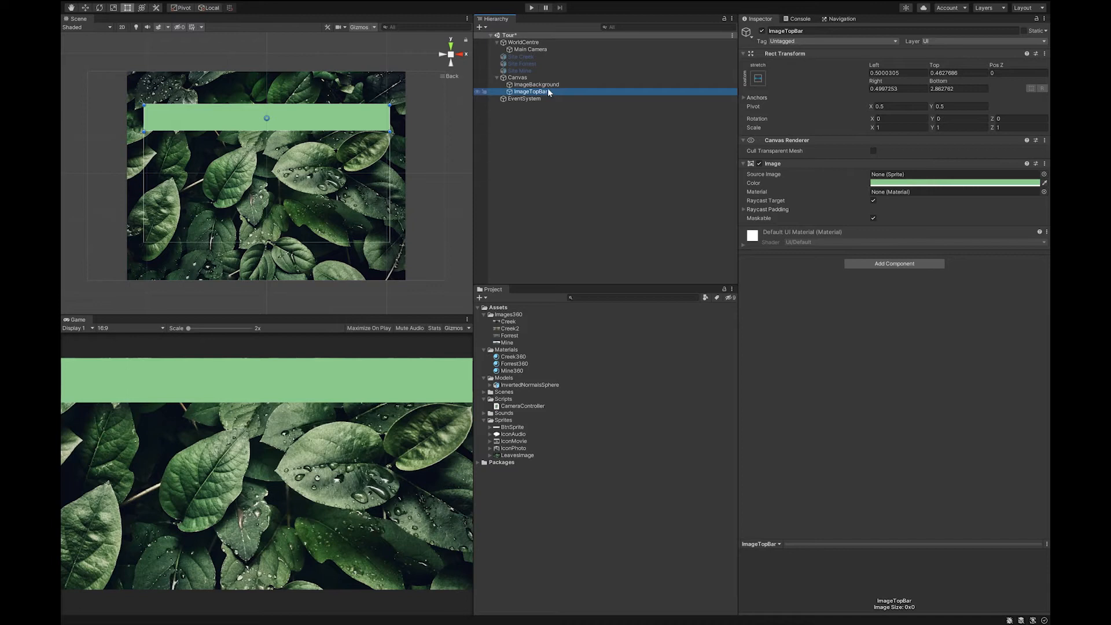
Add a TextMeshPro text object to the Canvas and set its text to "Virtual Tour".
drag(520, 91, 526, 99)
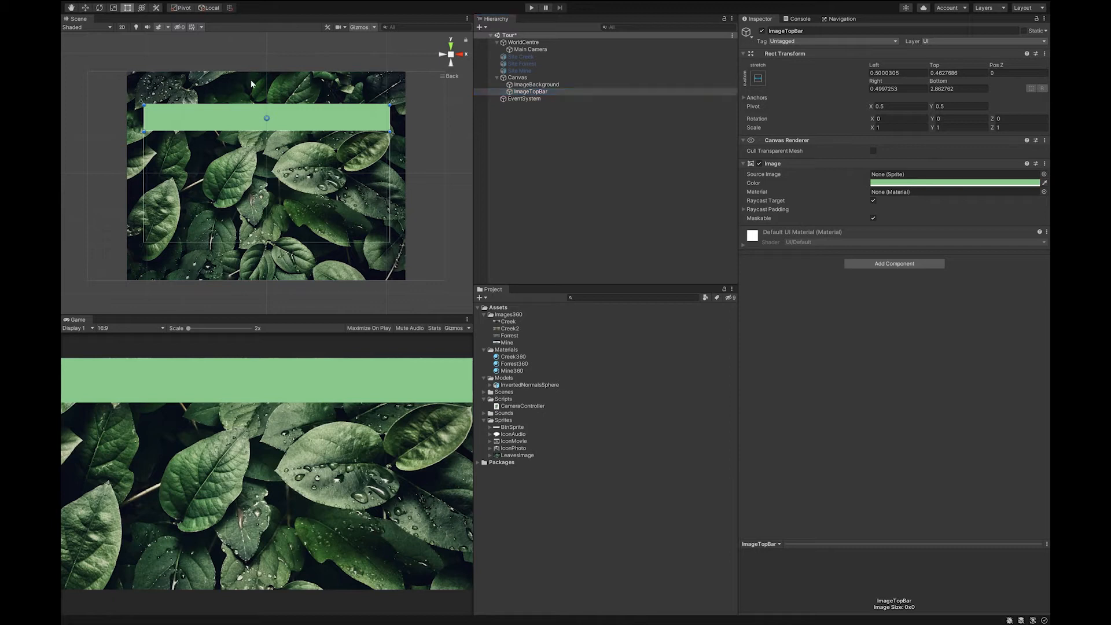
click(290, 94)
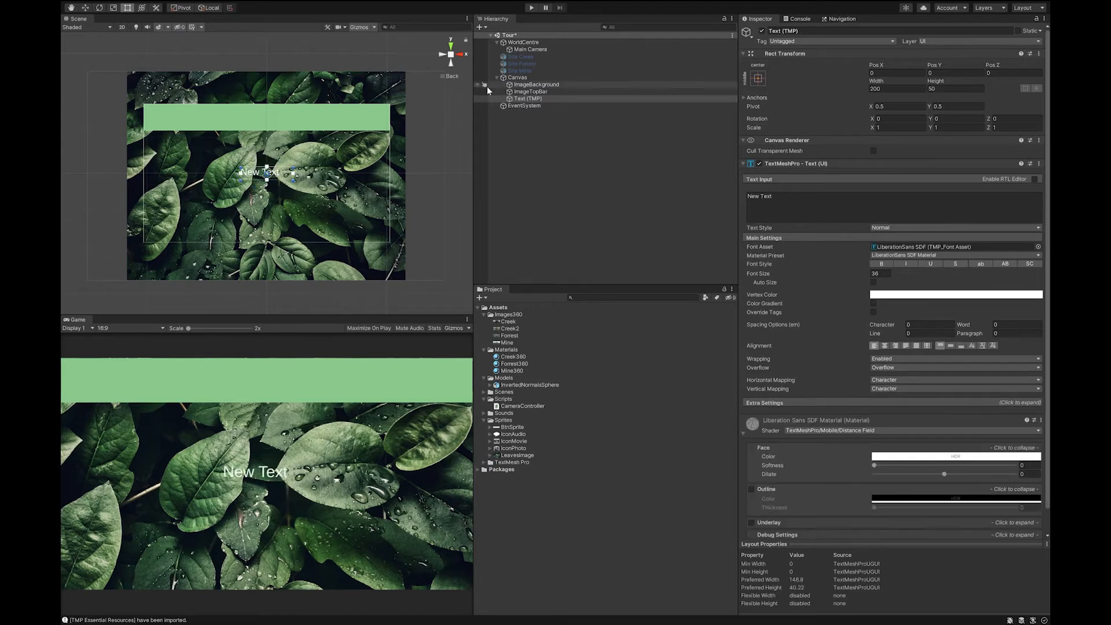
click(527, 98)
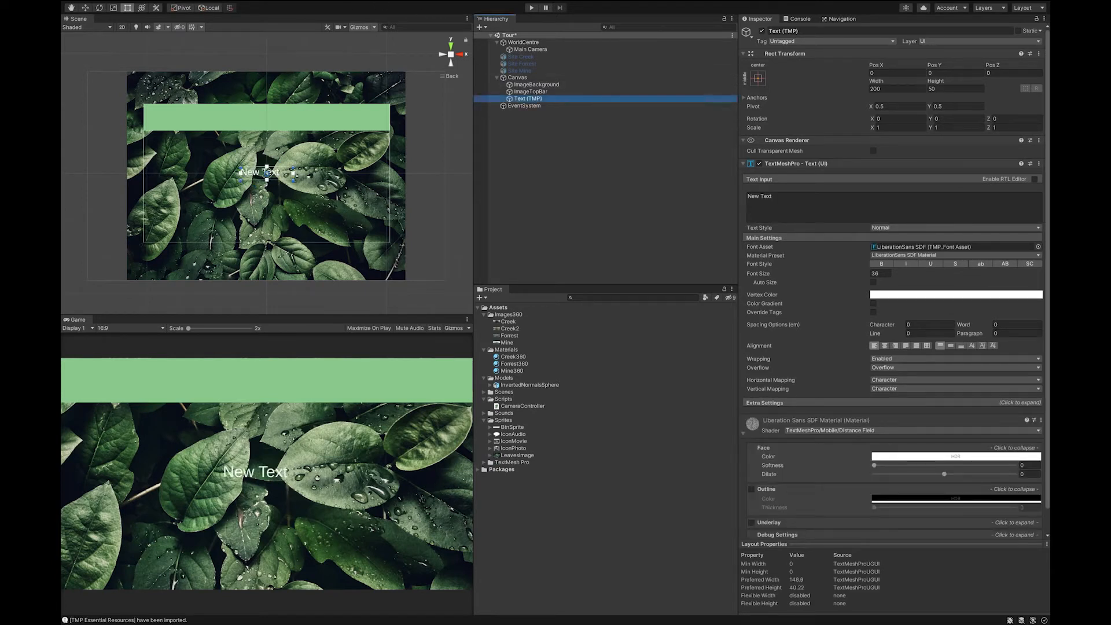
click(785, 202)
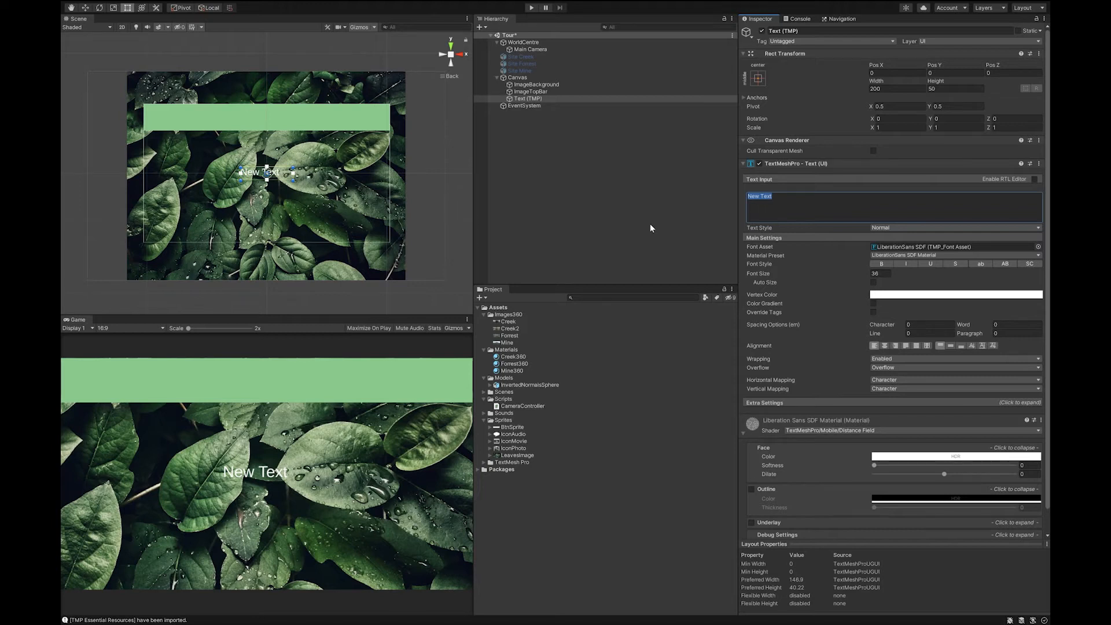
text(Virtual Tour)
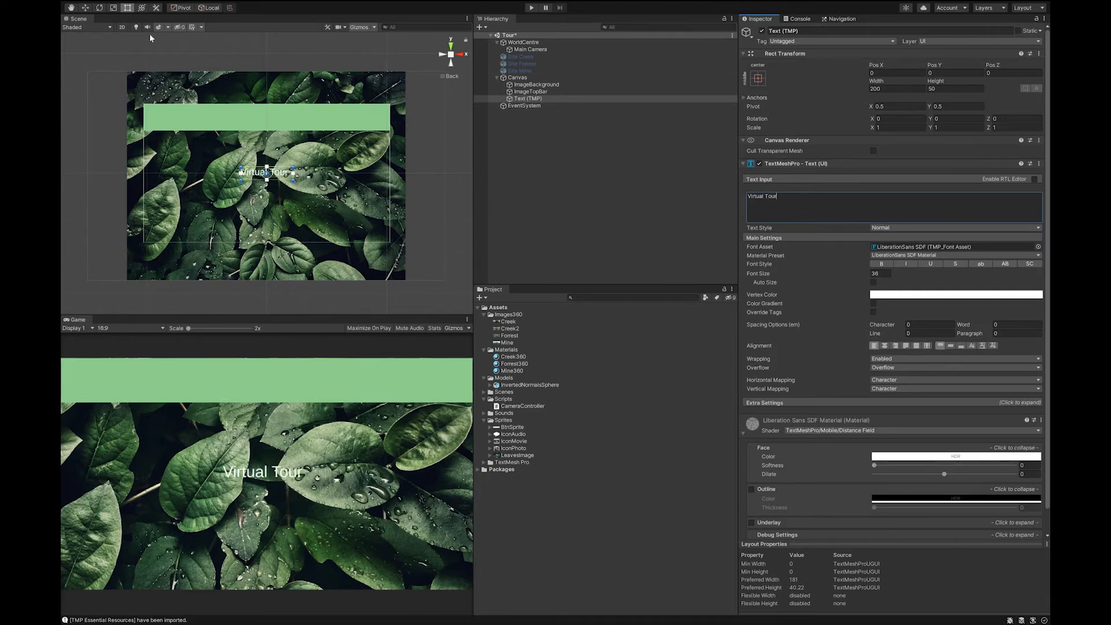
Stretch the Virtual Tour text box over the whole green bar and spread its anchors to the bar's corners.
drag(276, 175, 390, 105)
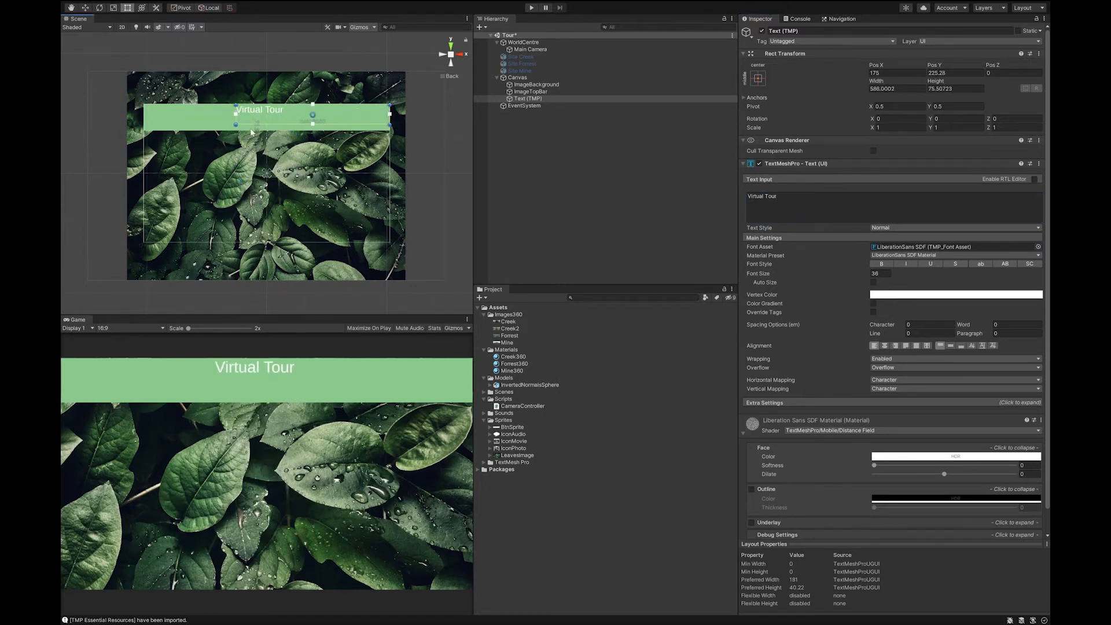
drag(235, 124, 144, 132)
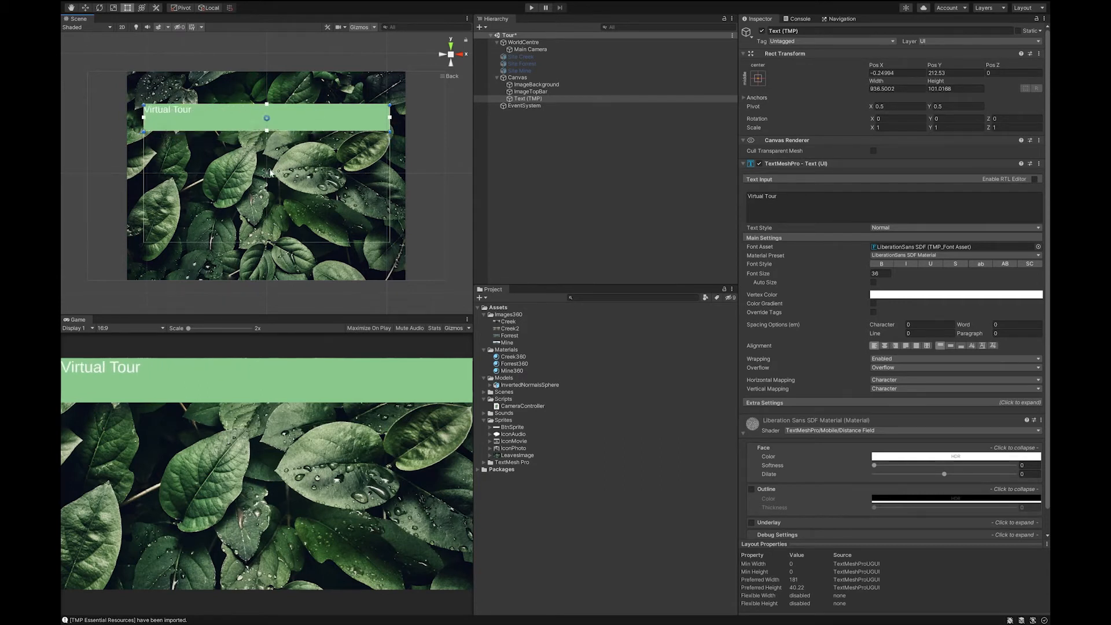
drag(271, 171, 394, 106)
drag(265, 177, 144, 131)
Format the Virtual Tour text as bold, size 48, centered horizontally and vertically.
click(880, 265)
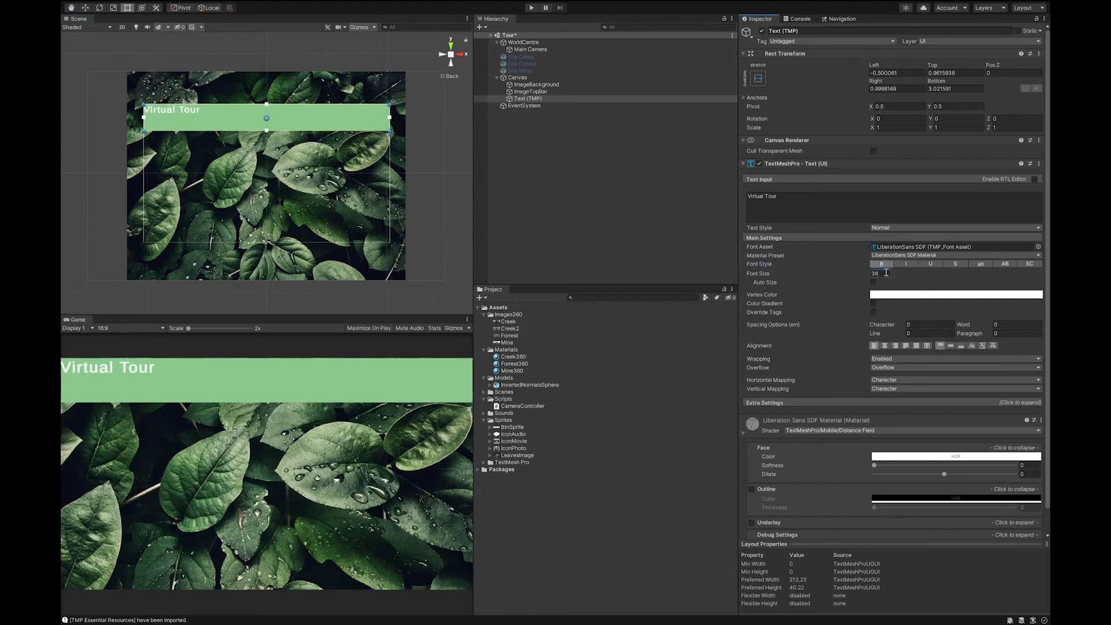
click(885, 346)
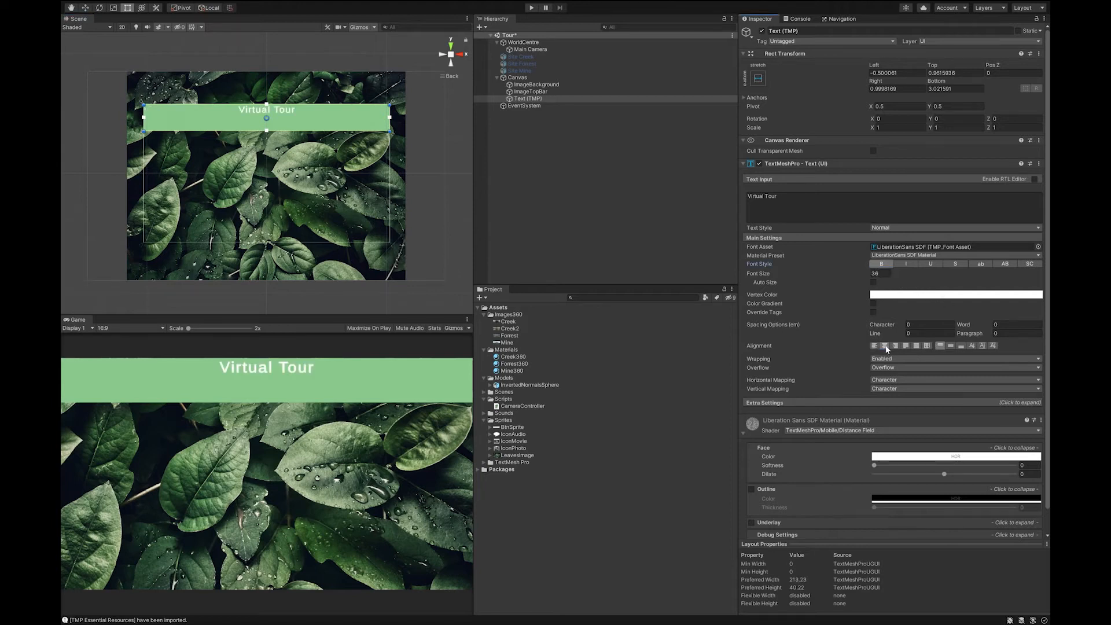
click(950, 345)
click(876, 274)
text(48)
key(Return)
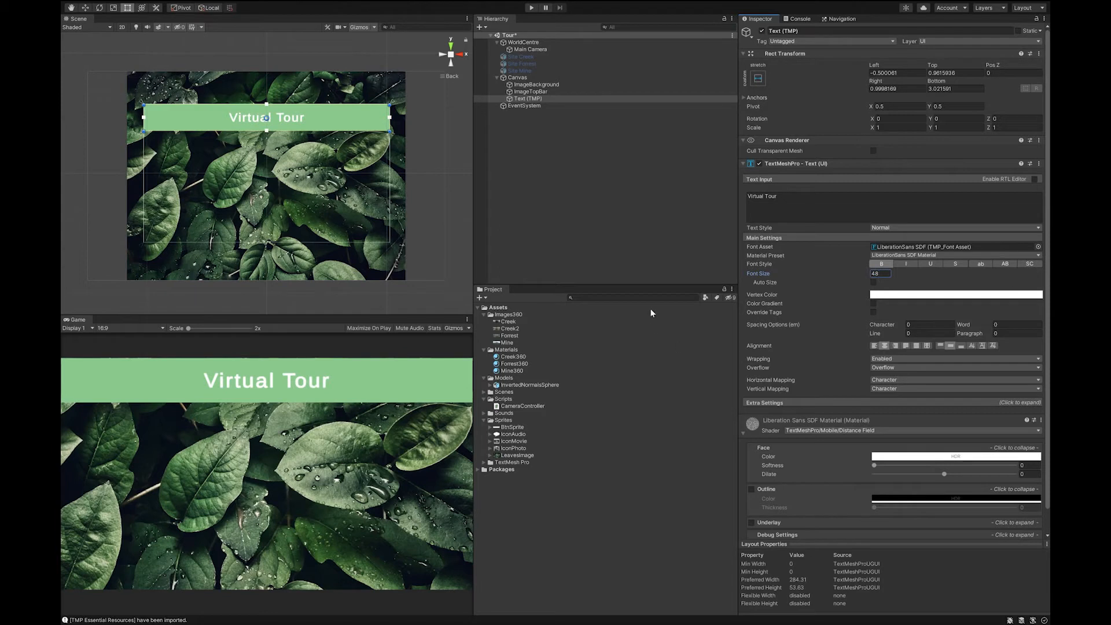
Darken the color of ImageTopBar to a deeper green.
click(545, 92)
click(922, 183)
drag(963, 243, 964, 252)
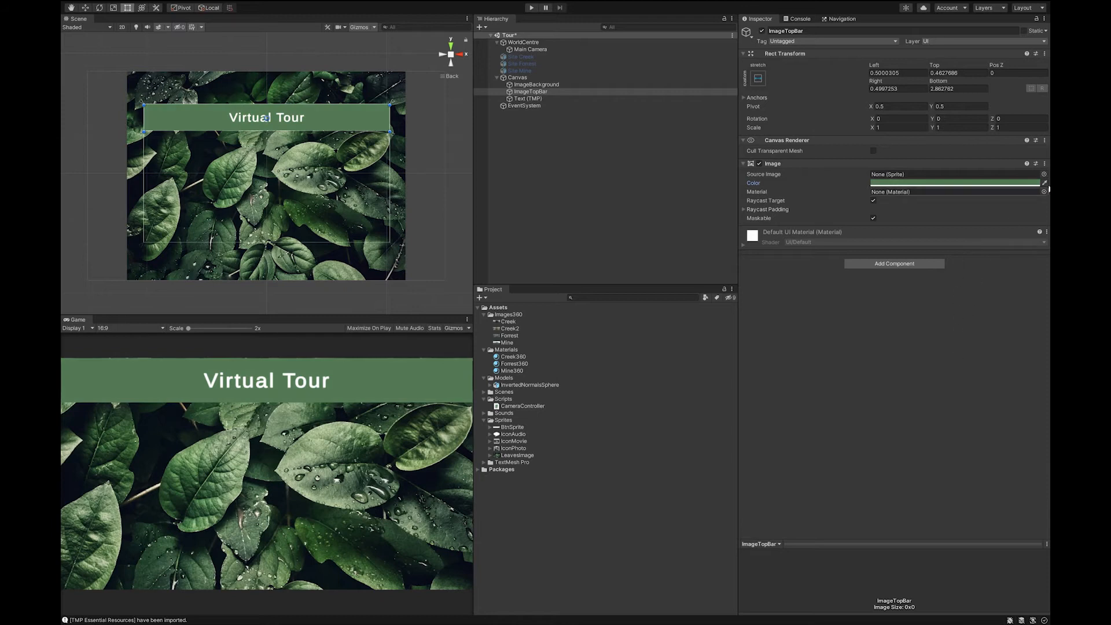
Rename the heading's text object to "Text (TMP) Title".
click(573, 99)
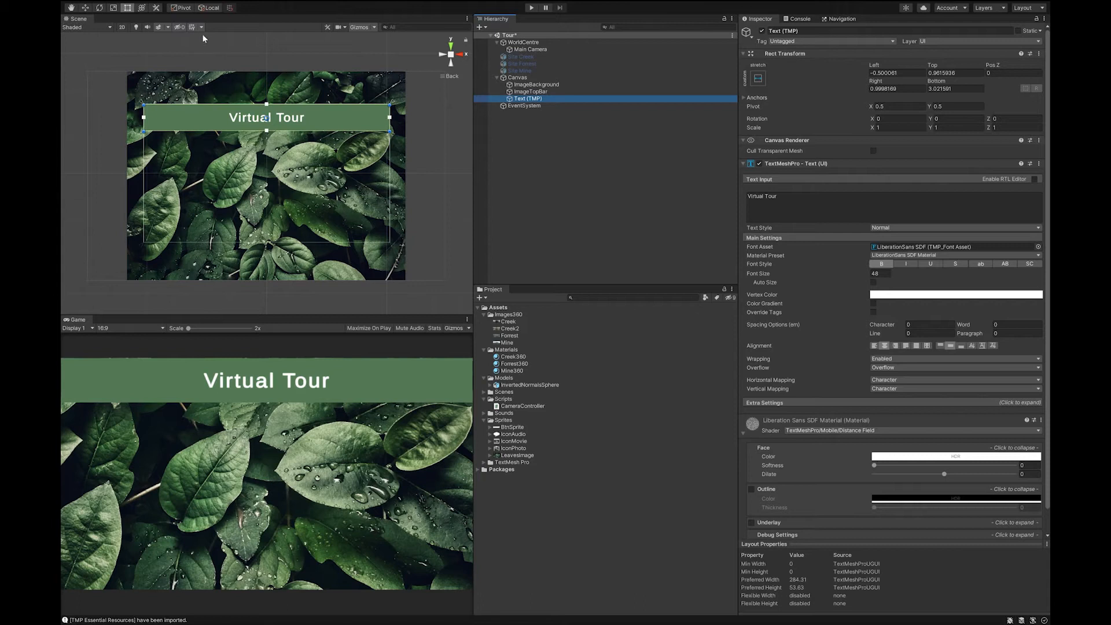
click(543, 99)
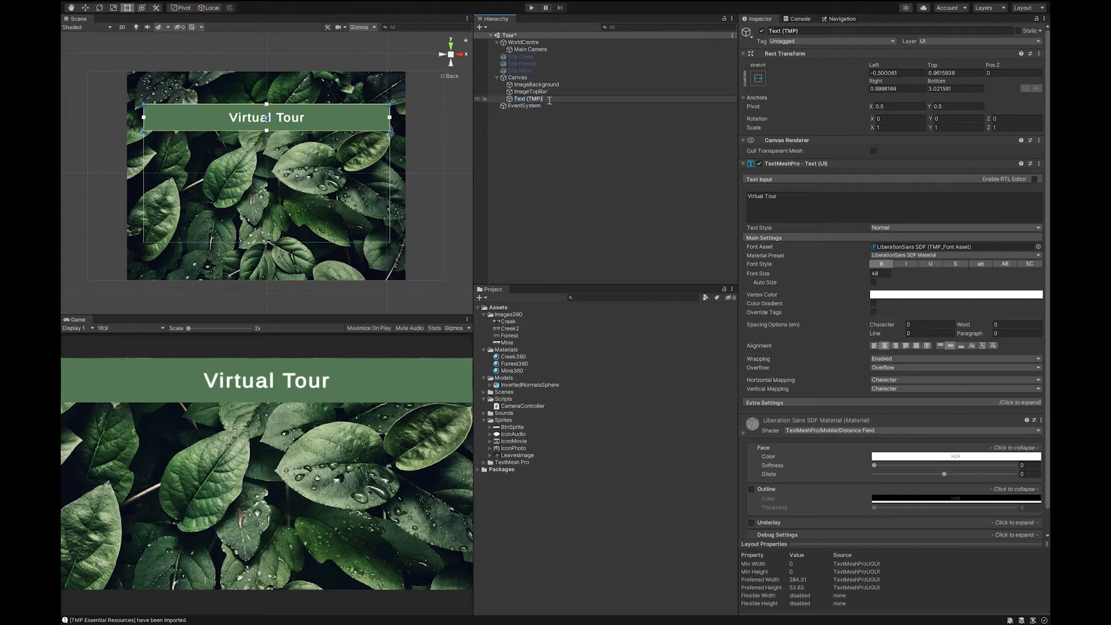
text(Title)
key(Return)
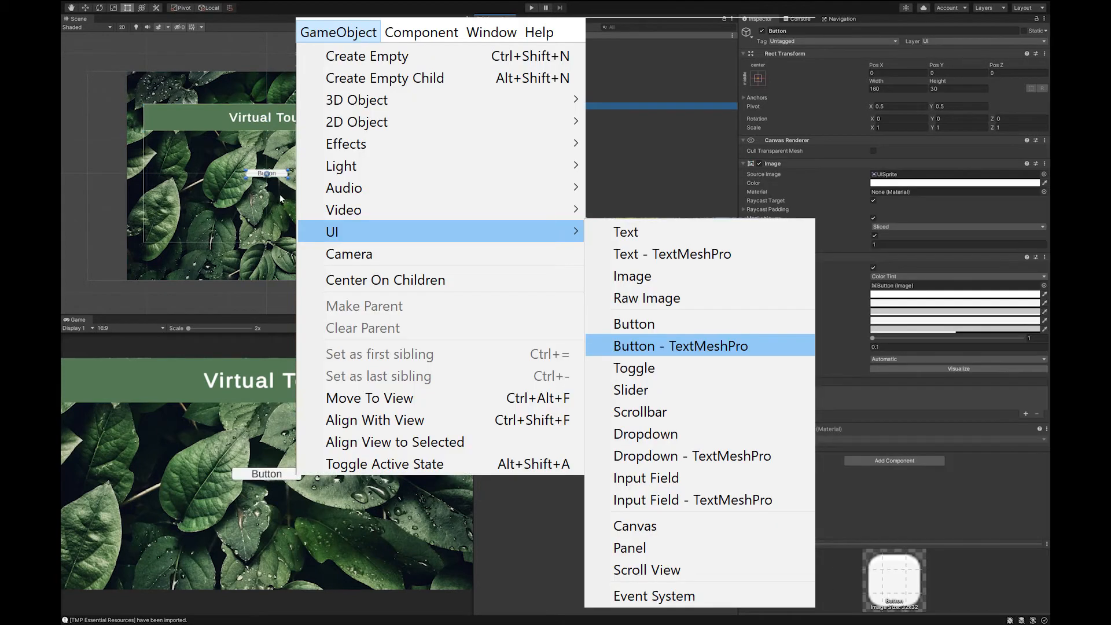
Add a TextMeshPro button about 237 by 53 near the canvas's left edge and label it "Creek".
drag(282, 176, 215, 164)
click(503, 105)
click(530, 112)
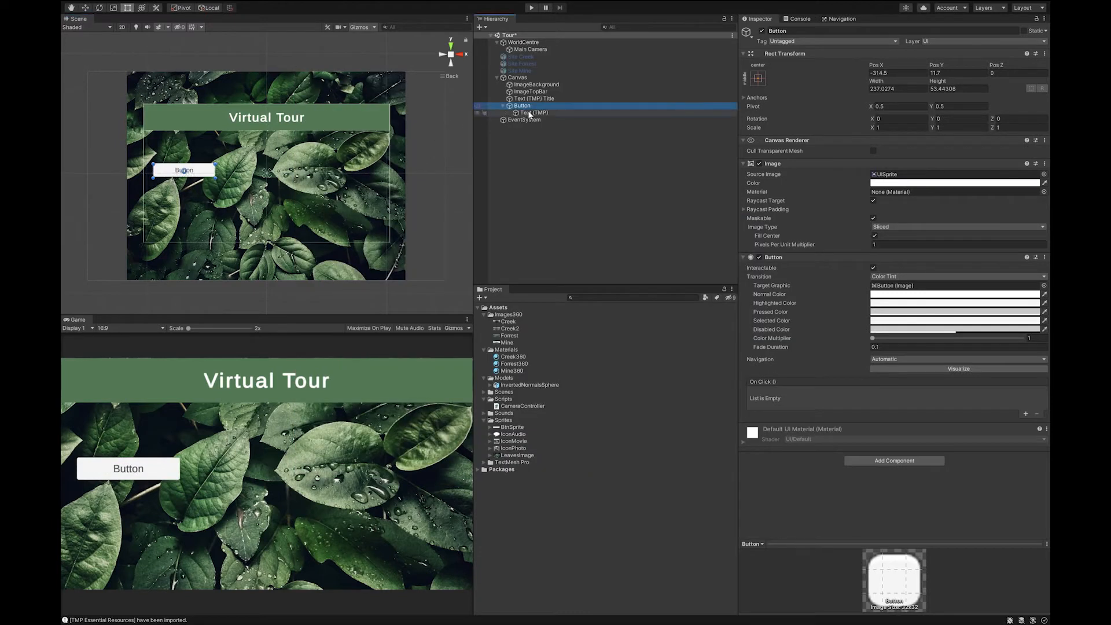
click(796, 200)
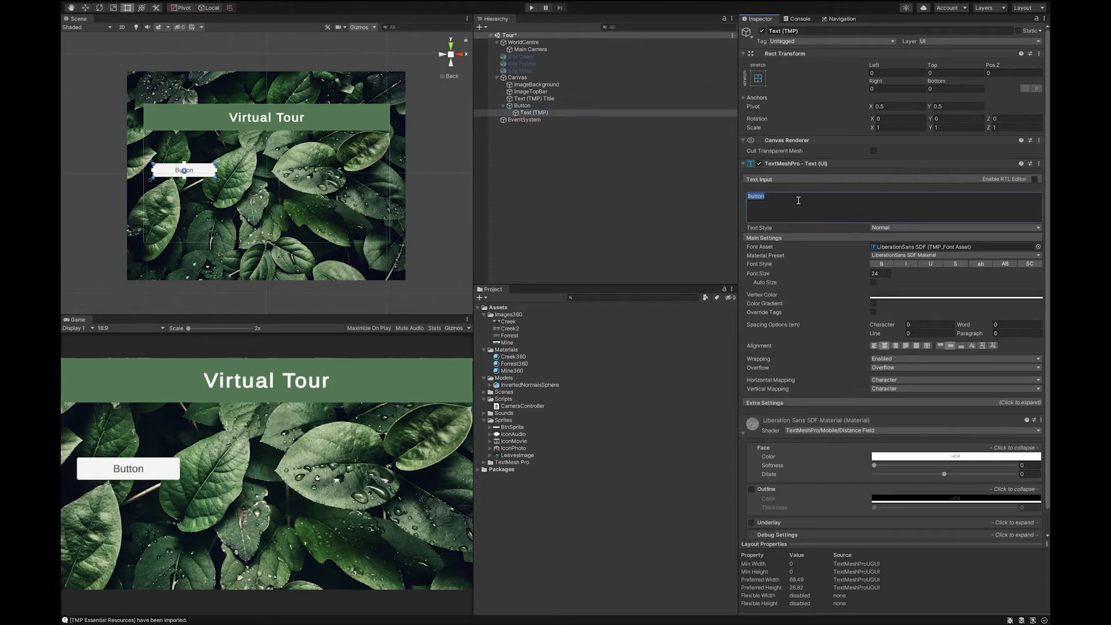
text(Creek)
Use BtnSprite as the Creek button's source image and color it with the green sampled from the title bar.
click(521, 106)
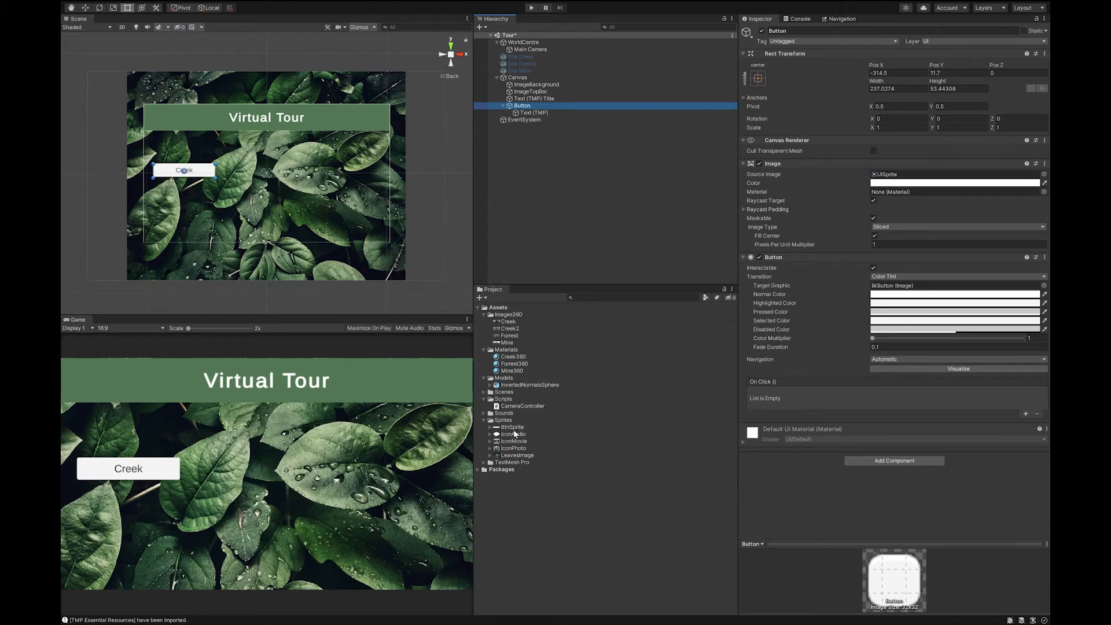
drag(514, 434, 883, 176)
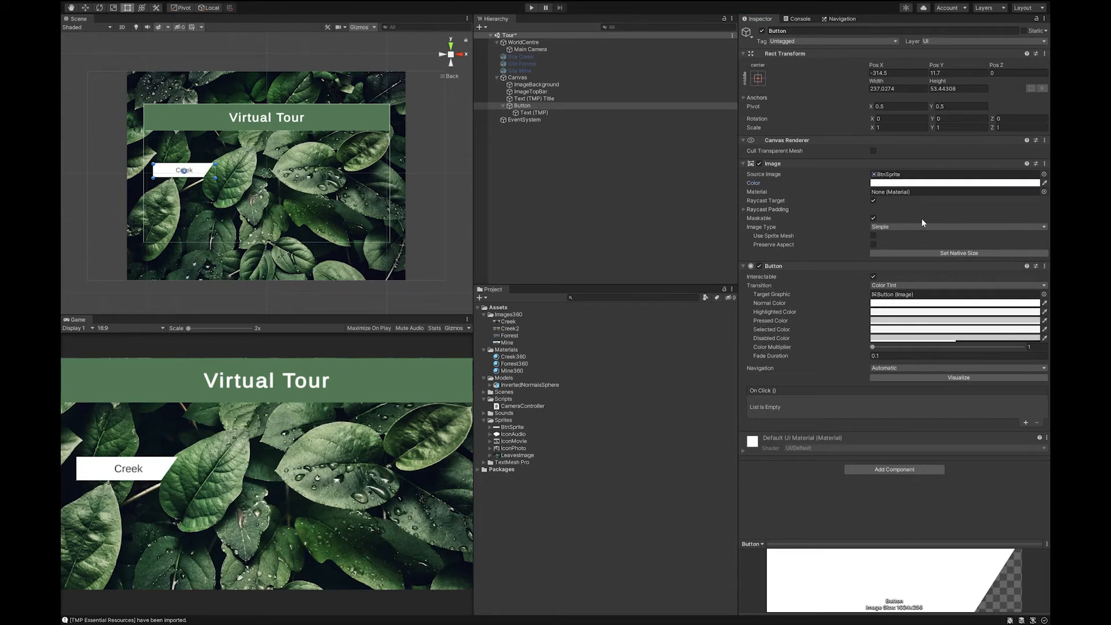
click(343, 121)
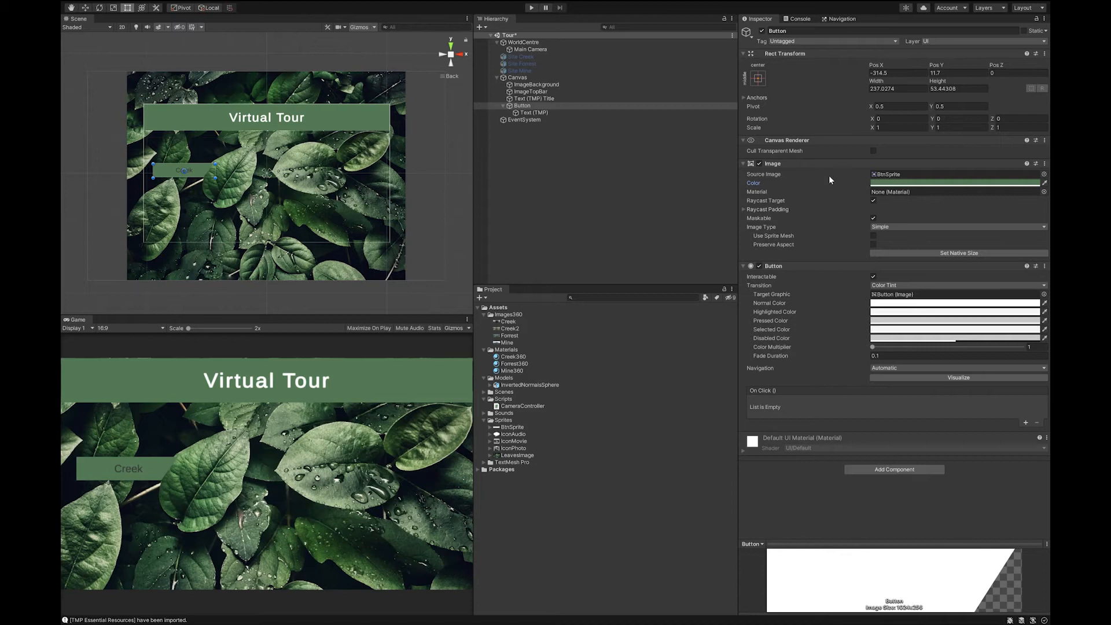
Make the Creek label's vertex color white and enable Preserve Aspect on the Creek button's image.
click(527, 113)
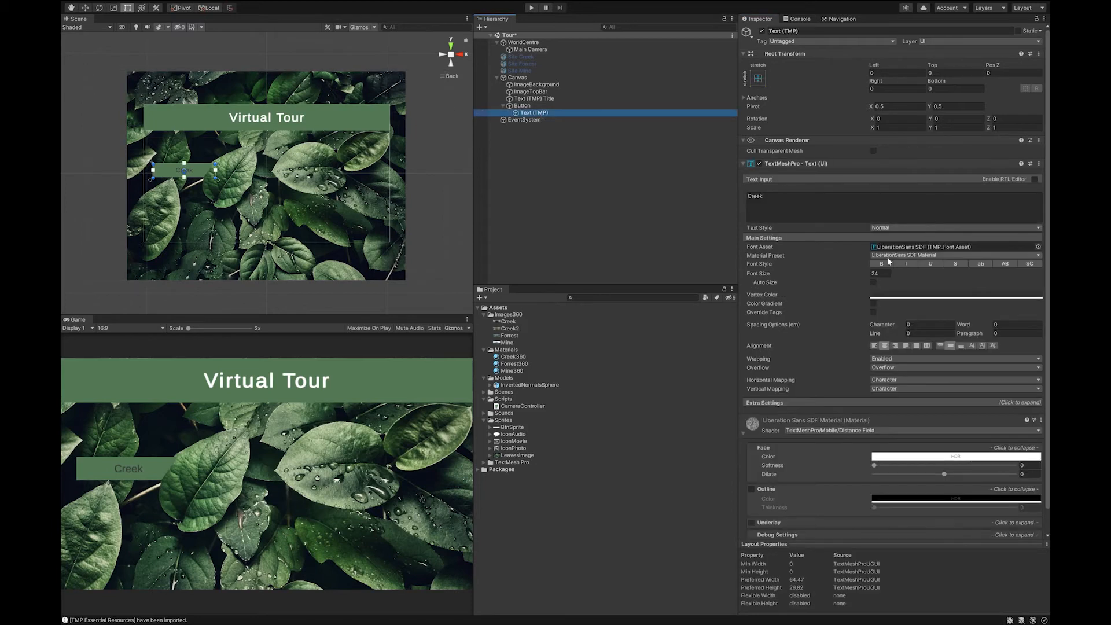
drag(929, 364, 908, 330)
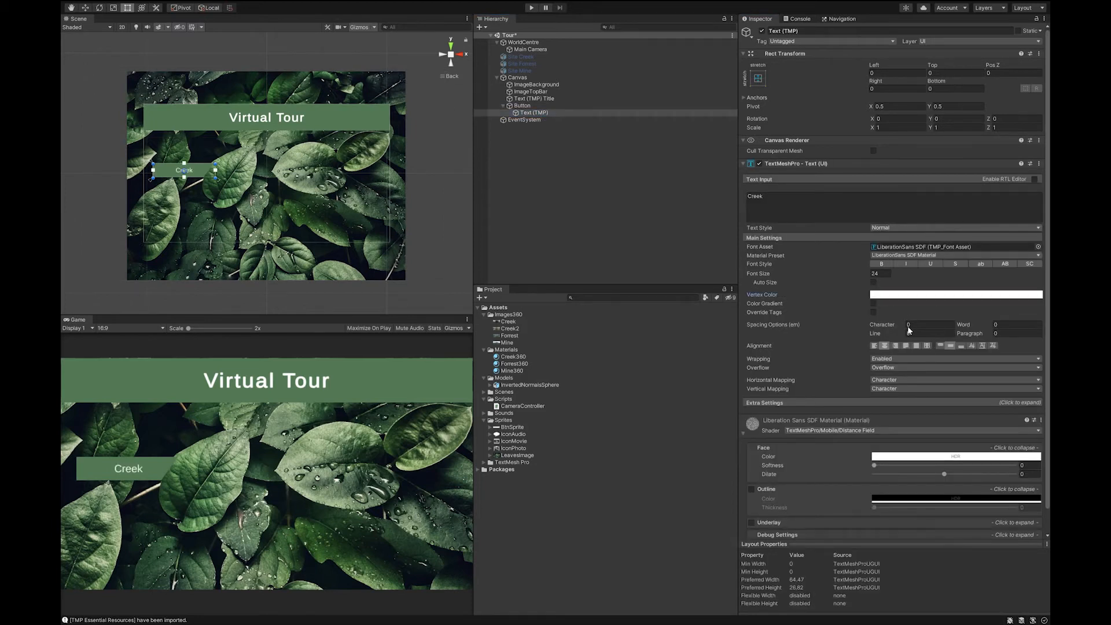
click(550, 106)
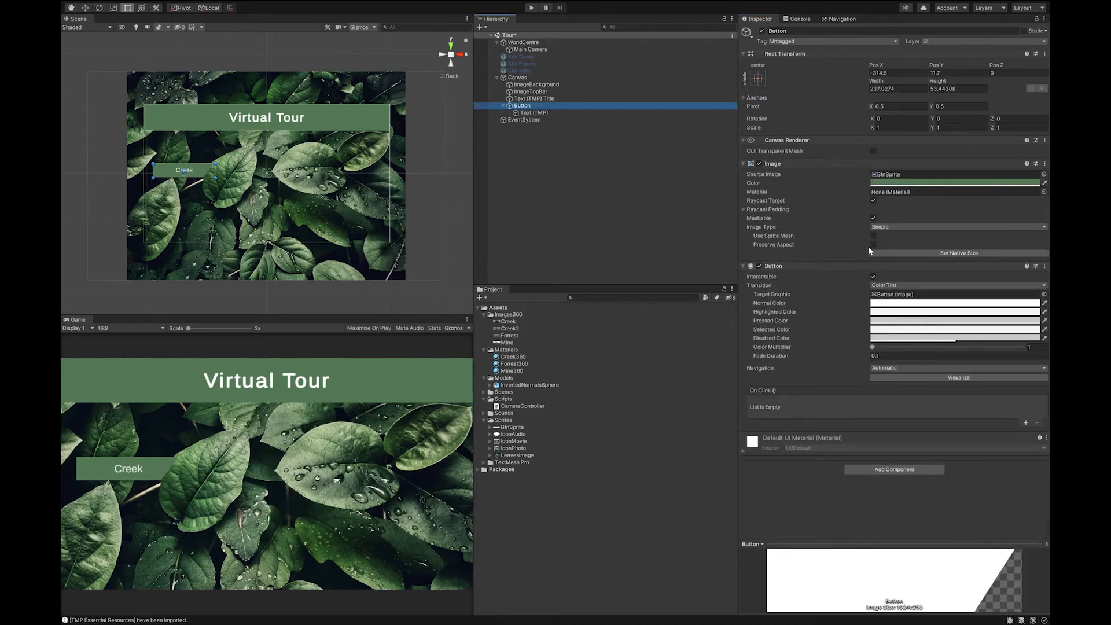
click(872, 245)
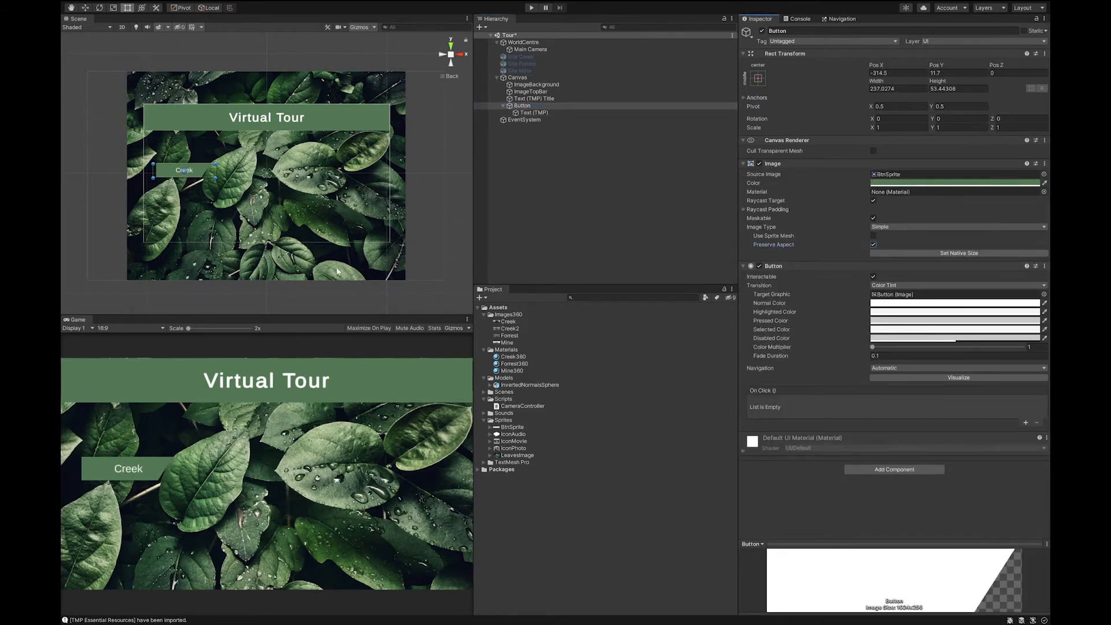
Move the Creek button against the canvas's left edge, at about X -383, Y 27, and add an empty On Click entry to it.
drag(196, 173, 184, 168)
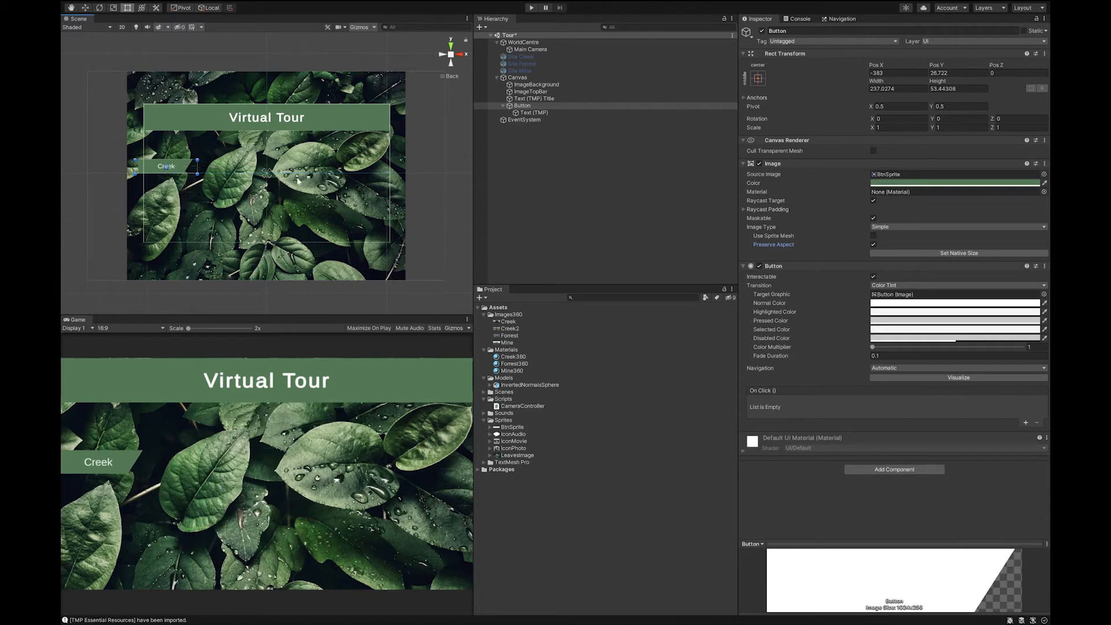
drag(264, 173, 137, 160)
drag(266, 174, 202, 181)
click(813, 405)
click(1024, 423)
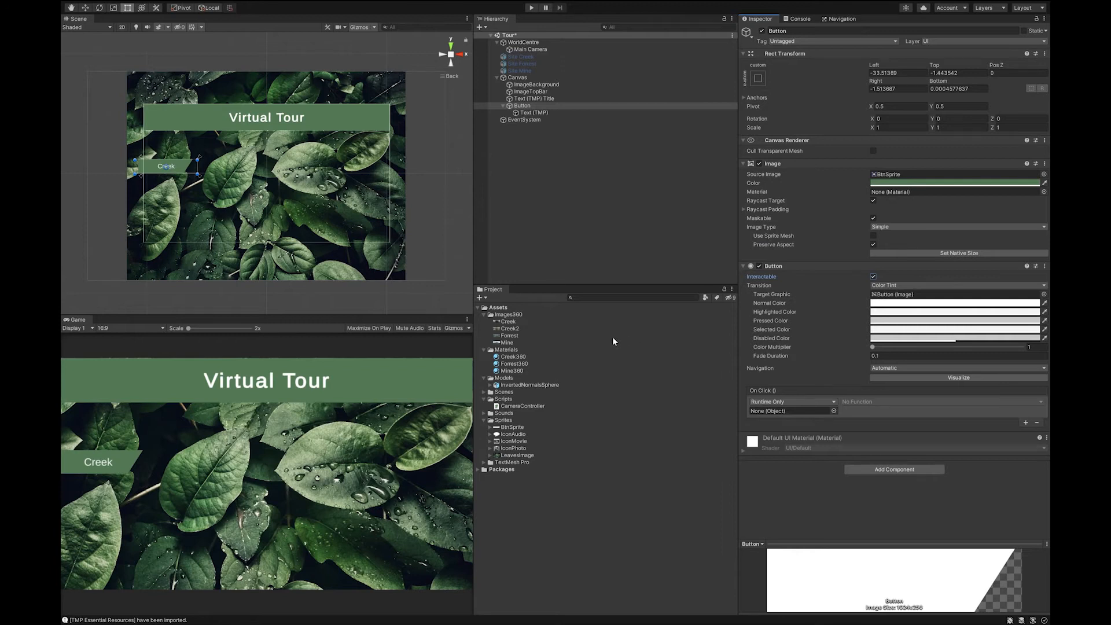
Create a C# script named TourManager in the Scripts folder.
click(503, 399)
click(480, 297)
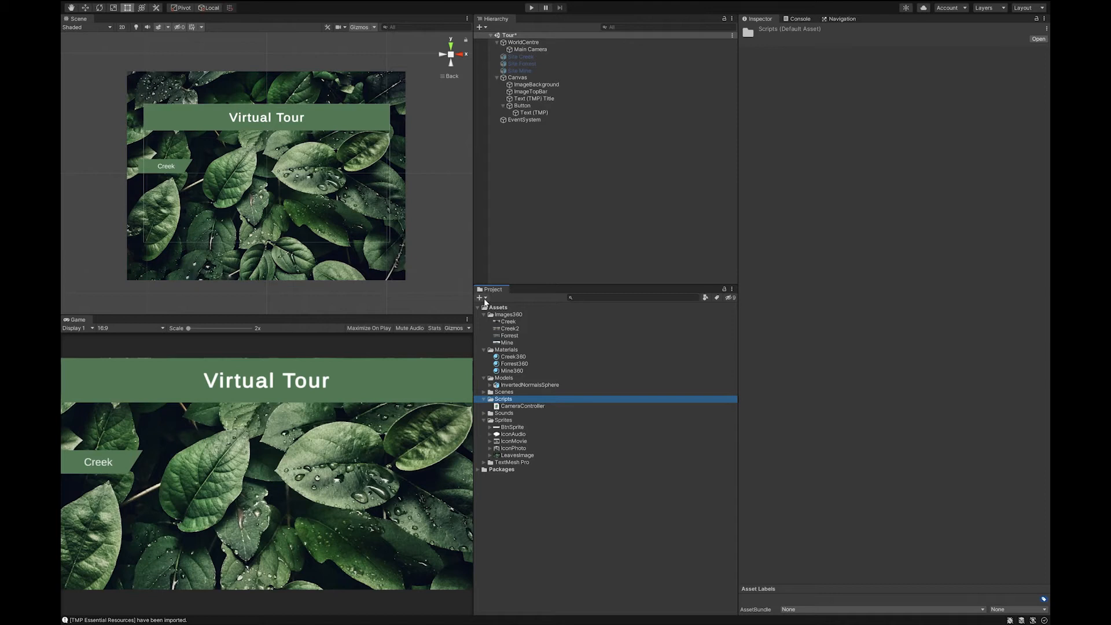
click(492, 314)
text(TourManager)
key(Return)
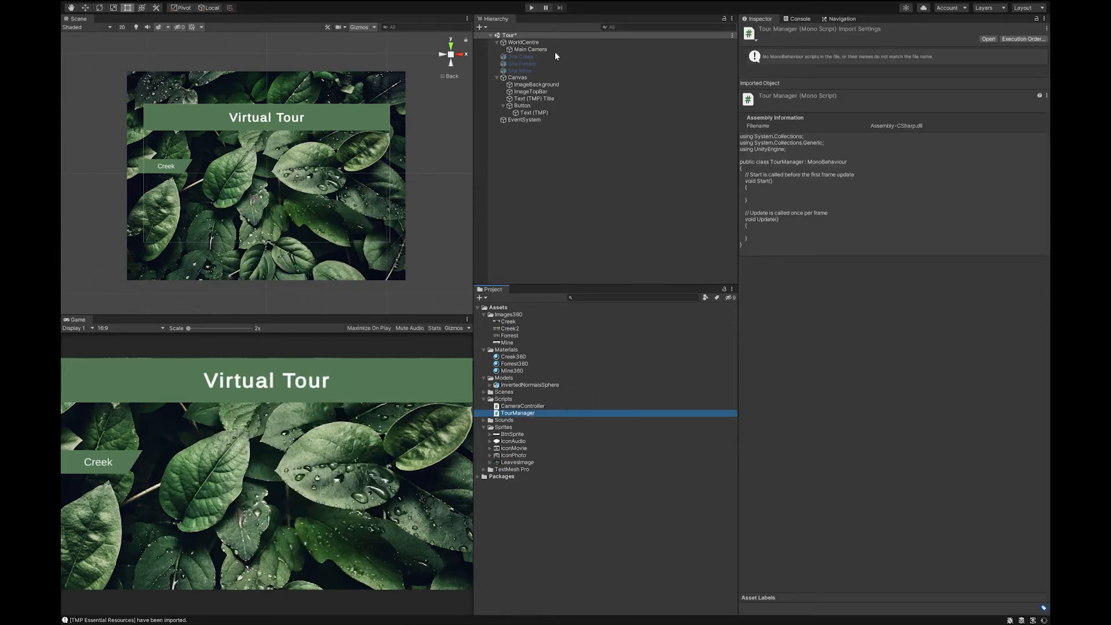
drag(625, 413, 531, 40)
click(531, 41)
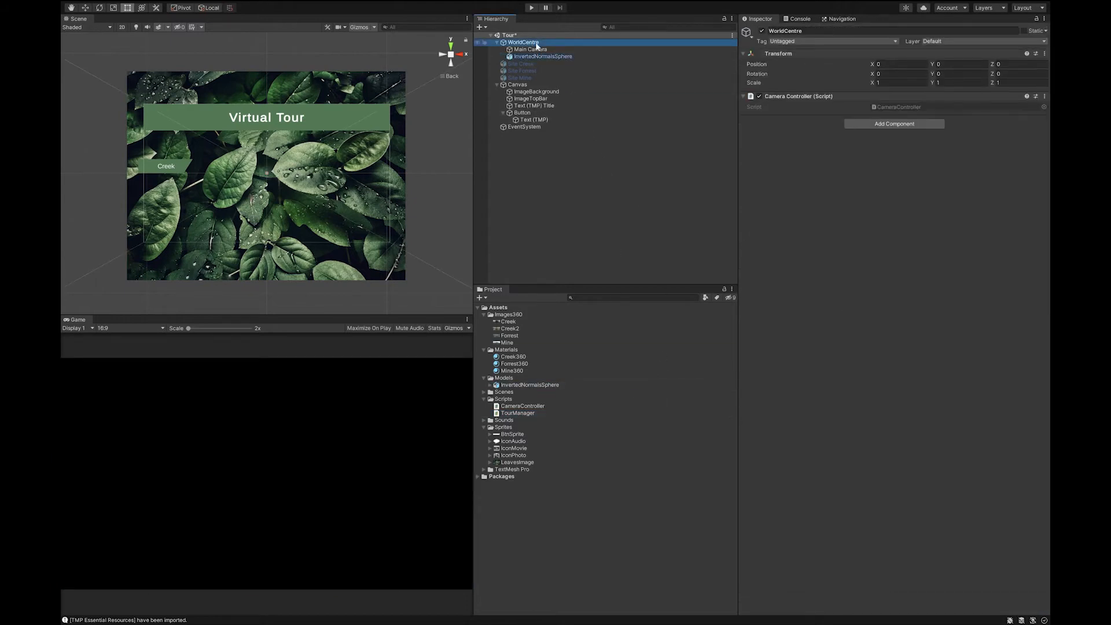
click(539, 54)
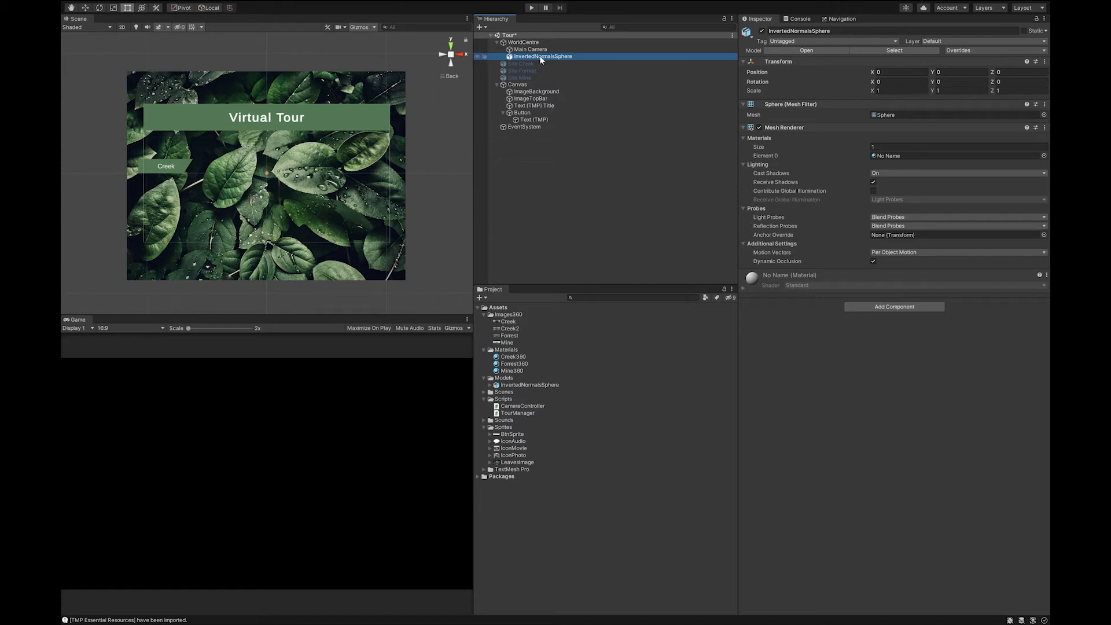
click(539, 55)
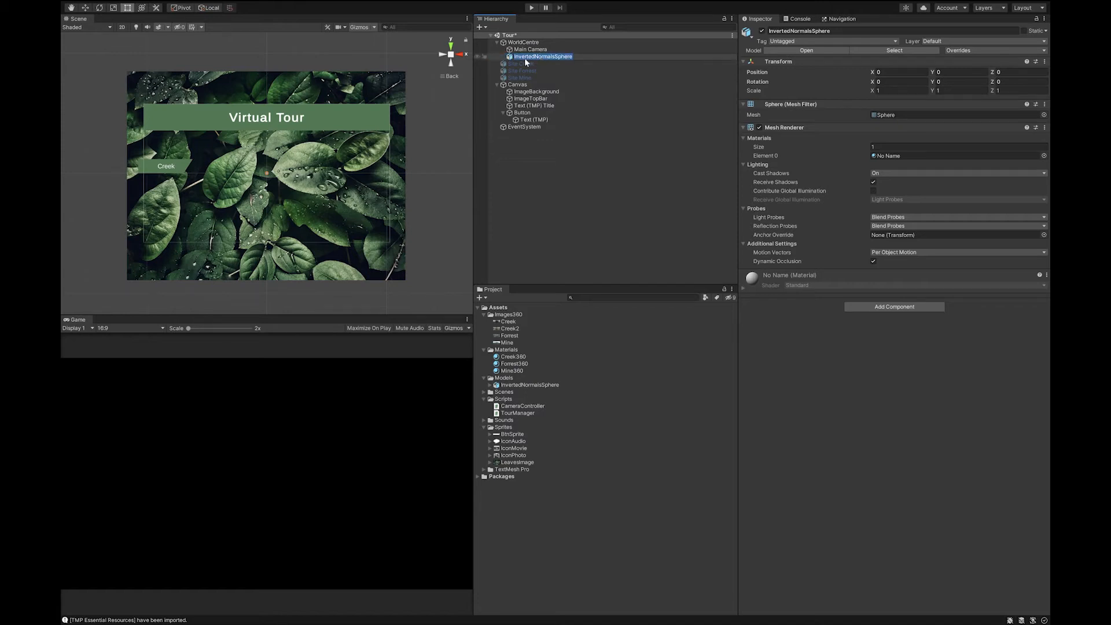
click(511, 58)
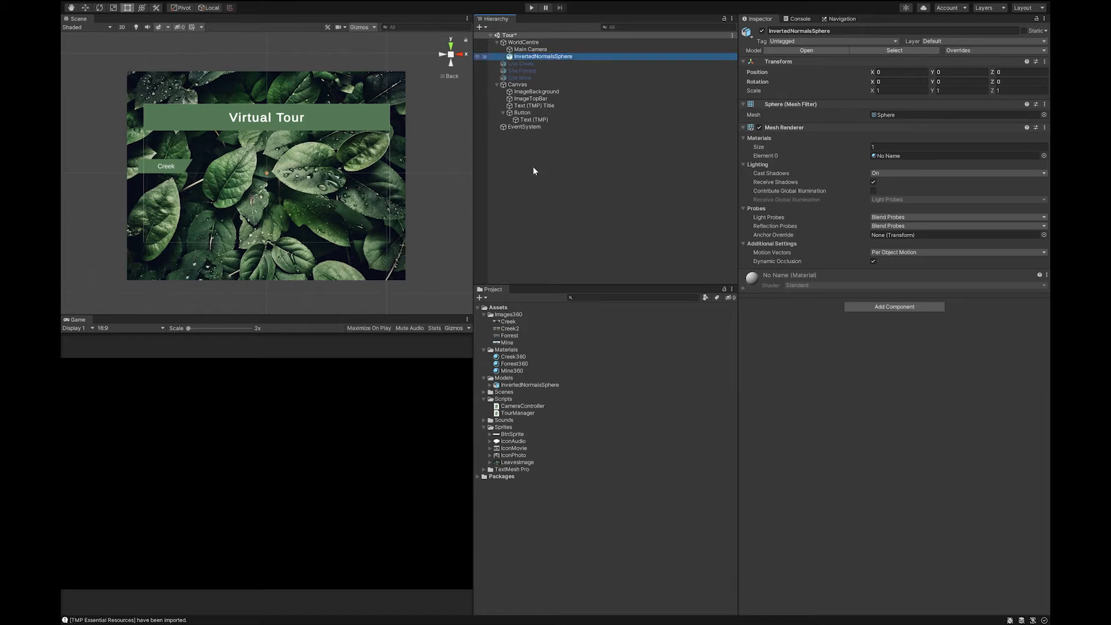
key(Delete)
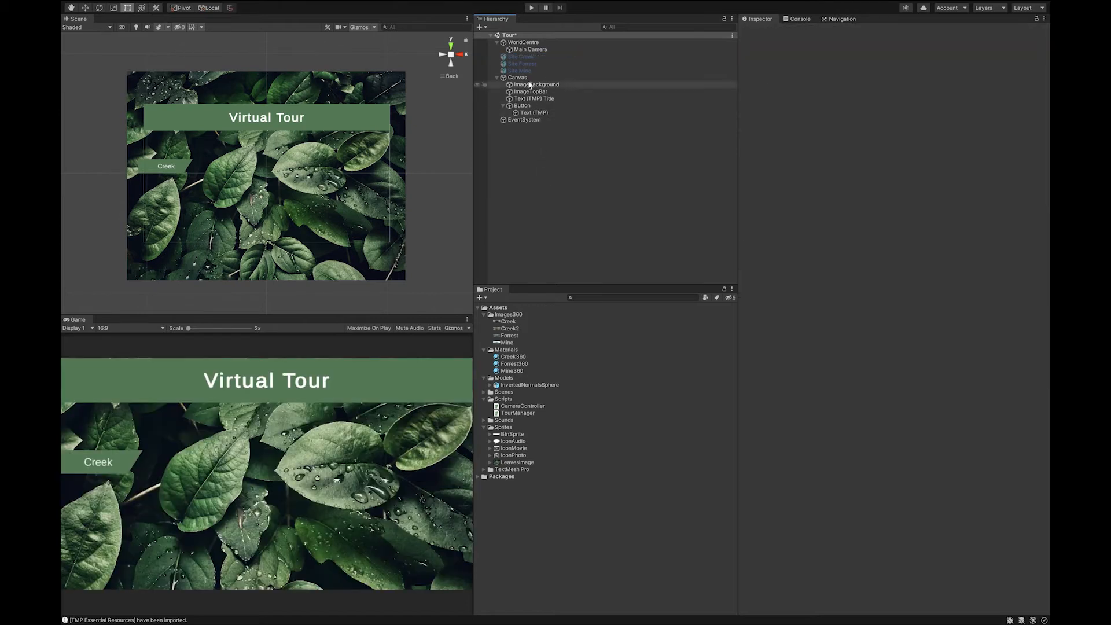
Attach the TourManager script to the WorldCentre object.
click(523, 42)
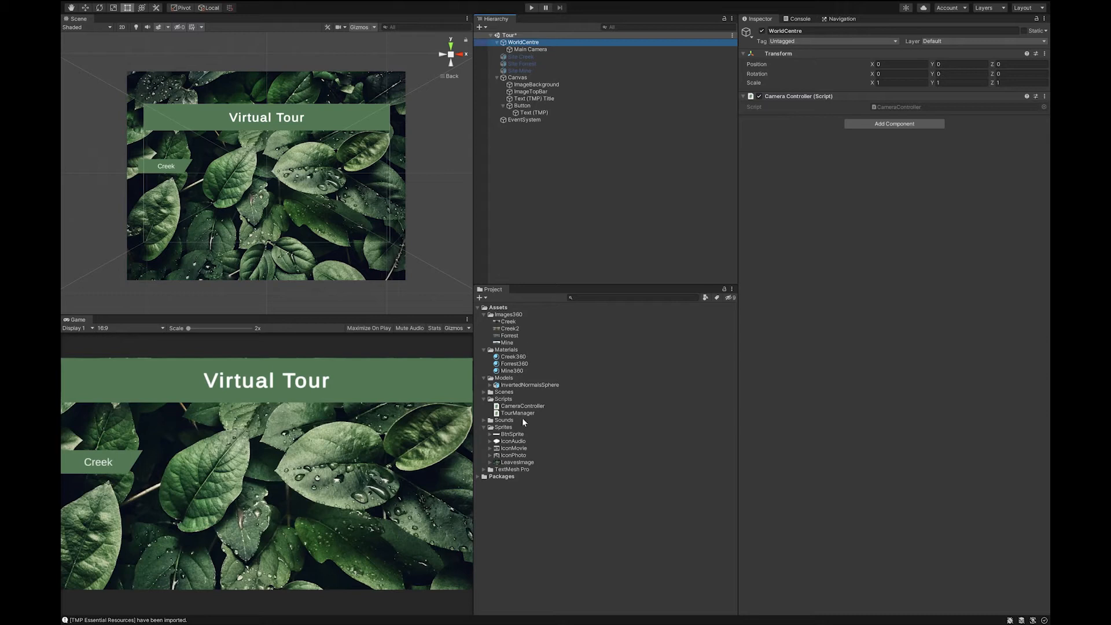
drag(517, 412, 874, 233)
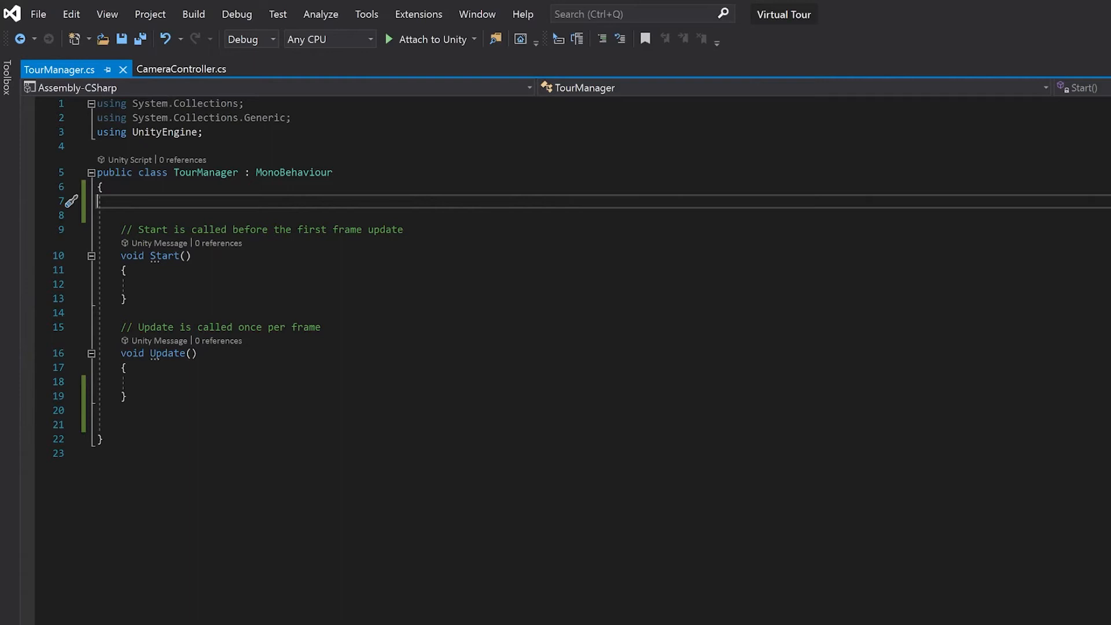
In Visual Studio, declare "public GameObject[] objSites;" at the start of the TourManager class, under the comment "//list of sites".
click(137, 206)
text(//list )
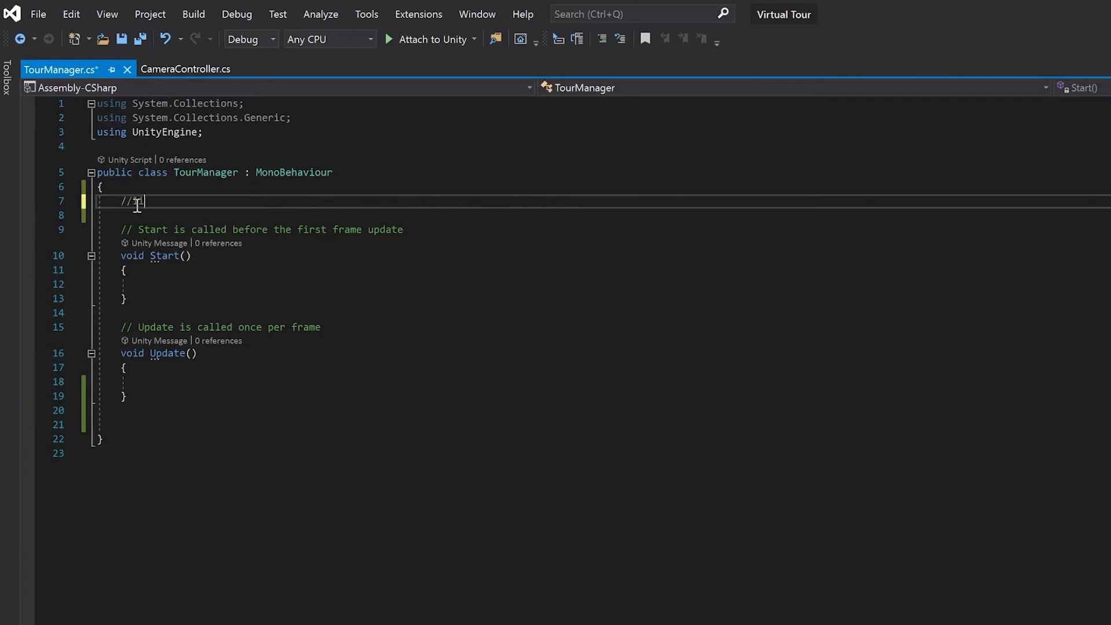
text(of sites)
key(Return)
text(public GameObject[] objSites;)
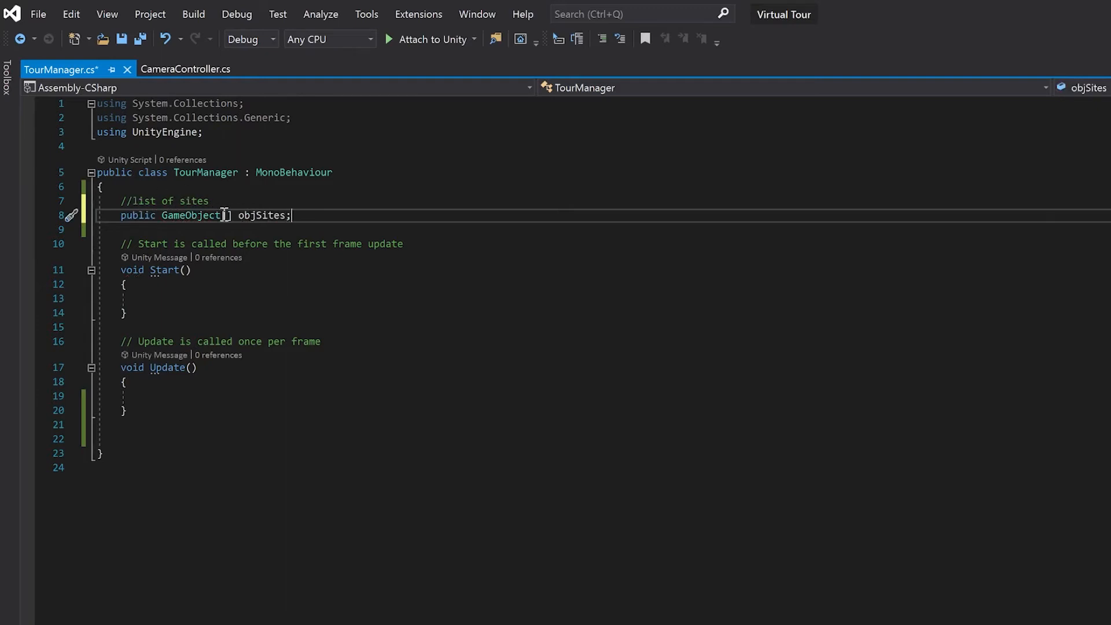
key(Return)
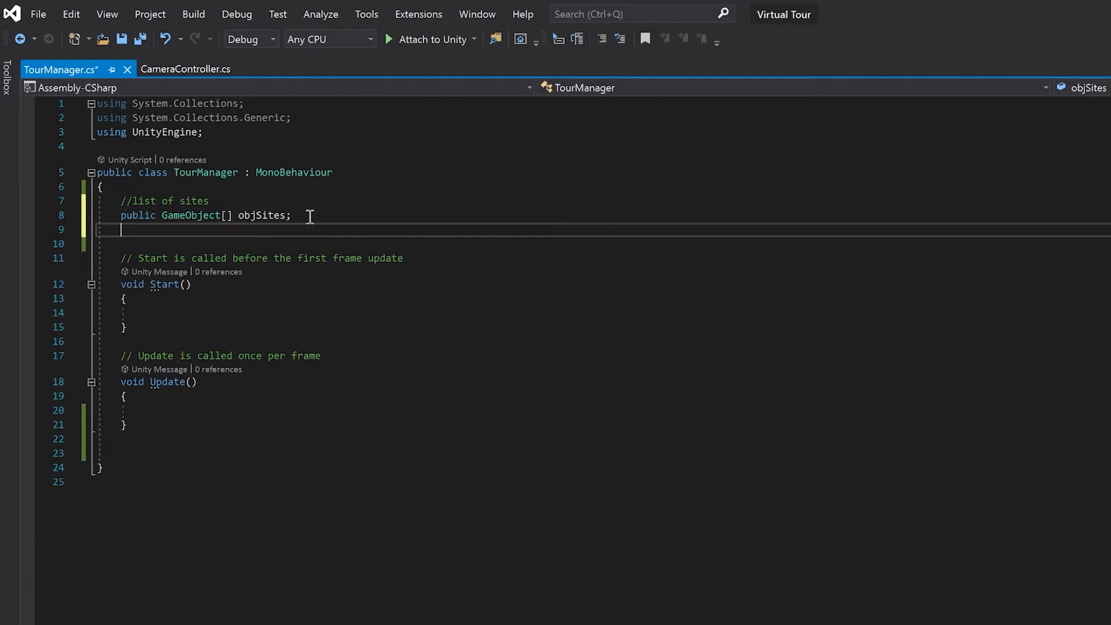
Add the comment "//main menu" and the field "public GameObject canvasMainMenu;" below objSites.
text(//main m)
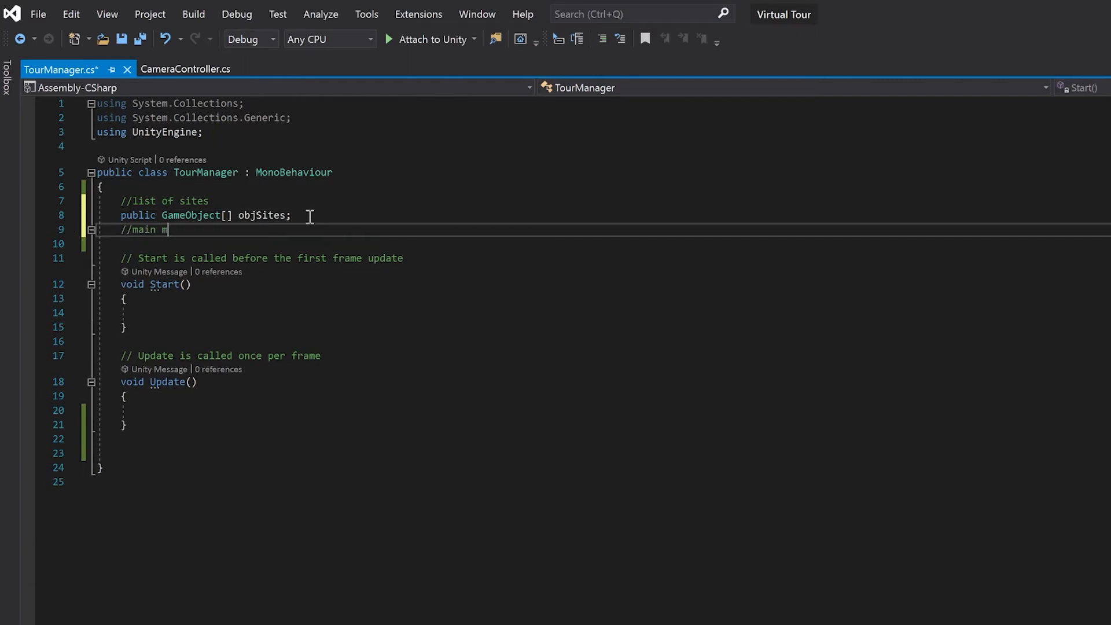
text(enu)
key(Return)
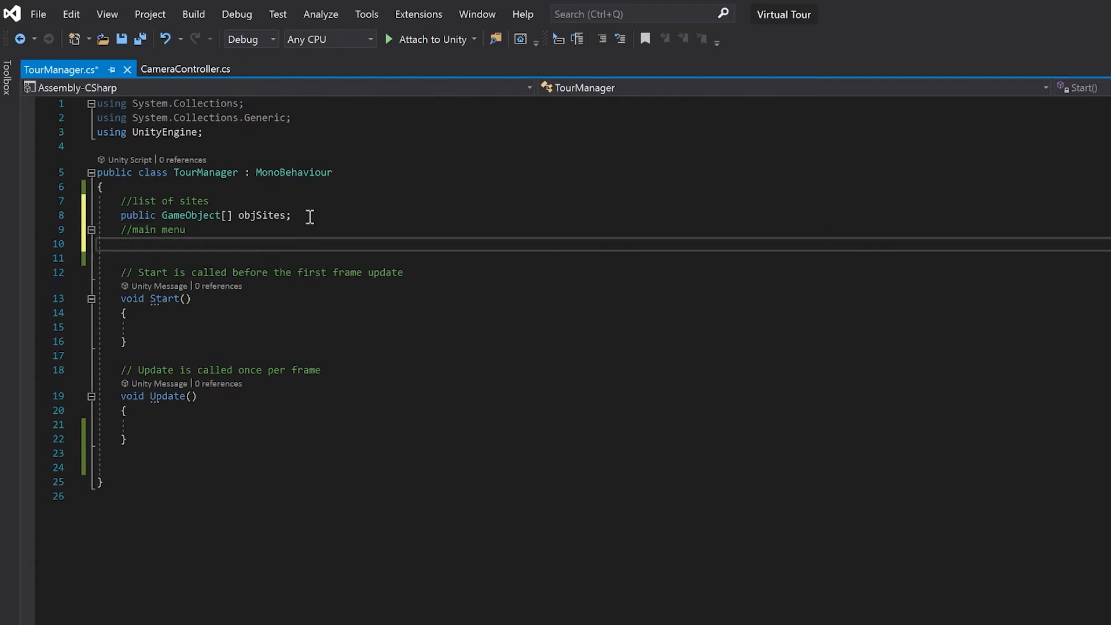
text(public GameObject canvasMainMenu;)
key(Return)
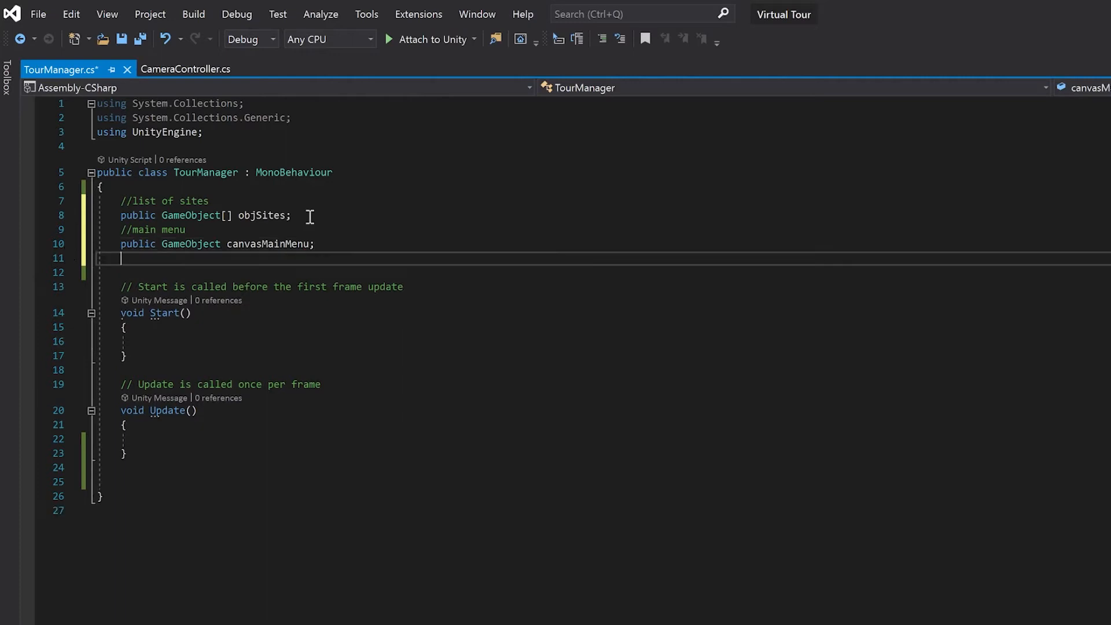
Add the comment "//should the camera move" and the field "public bool isCameraMove = false;" below canvasMainMenu.
text(//should the camera move)
key(Return)
text(public bool isCameraMove = false;)
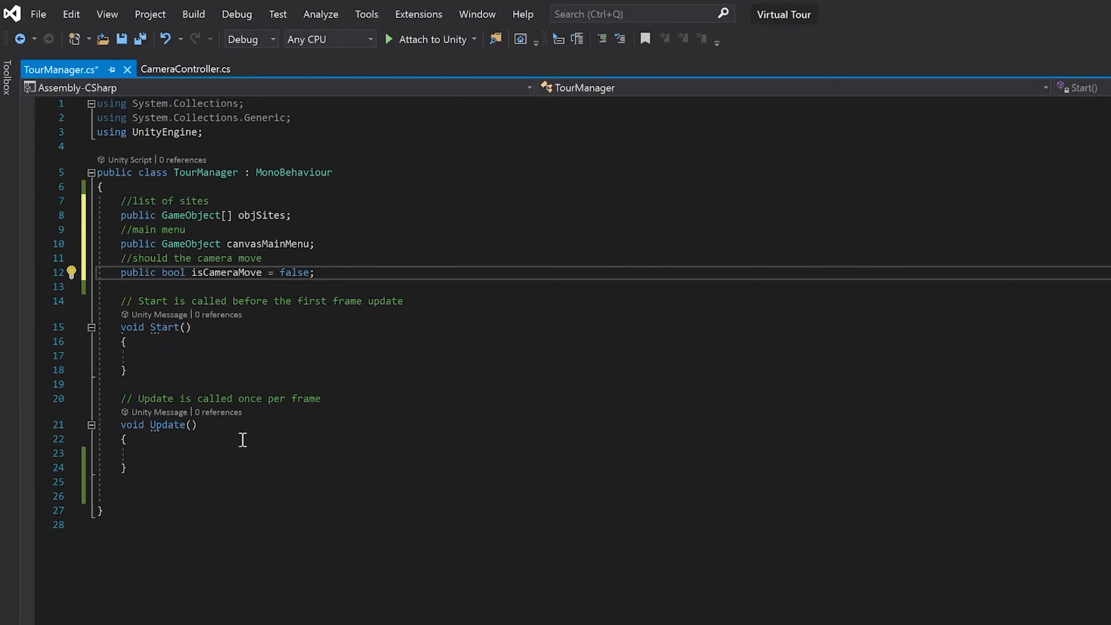
Create an empty method "public void LoadSite(int siteNumber)" with its braces after the Update method.
click(182, 474)
key(Return)
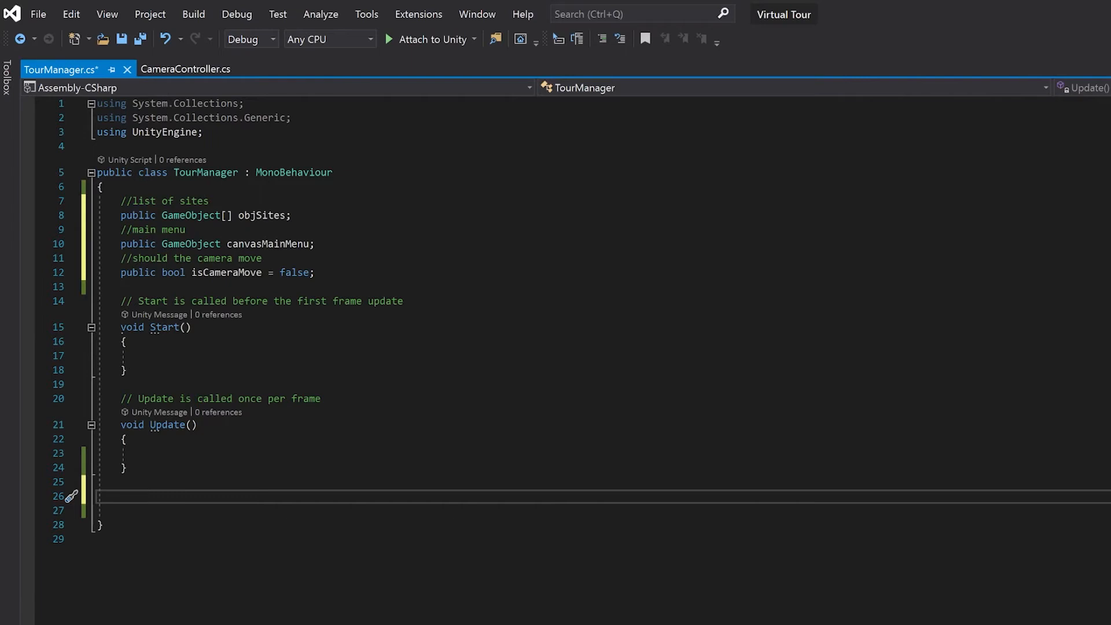
text(public void)
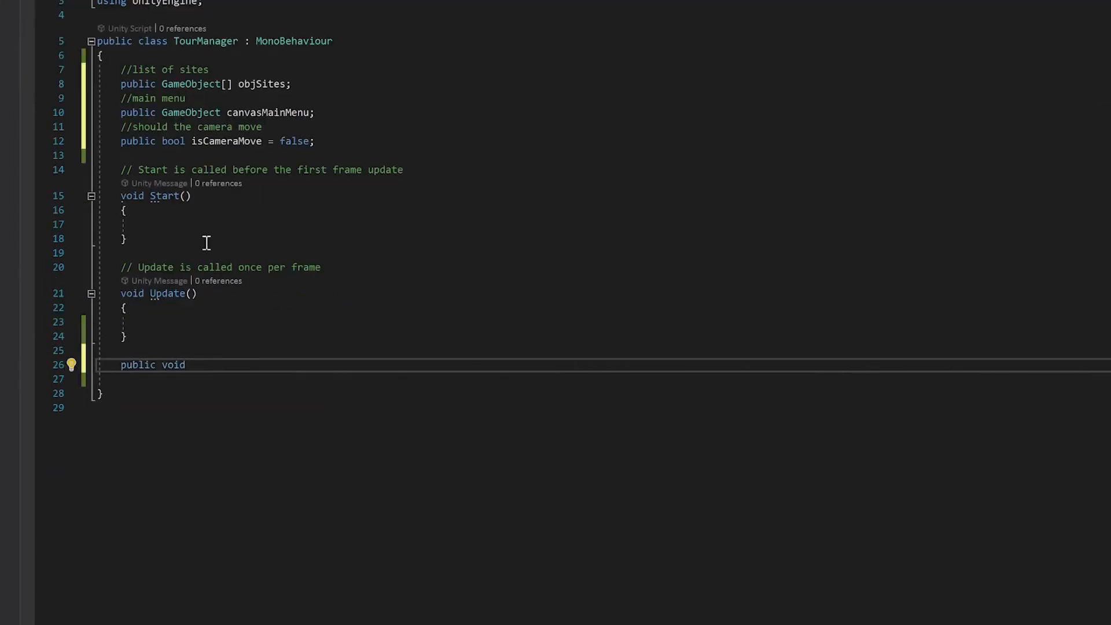
text( LoadSite(int siteNumber)
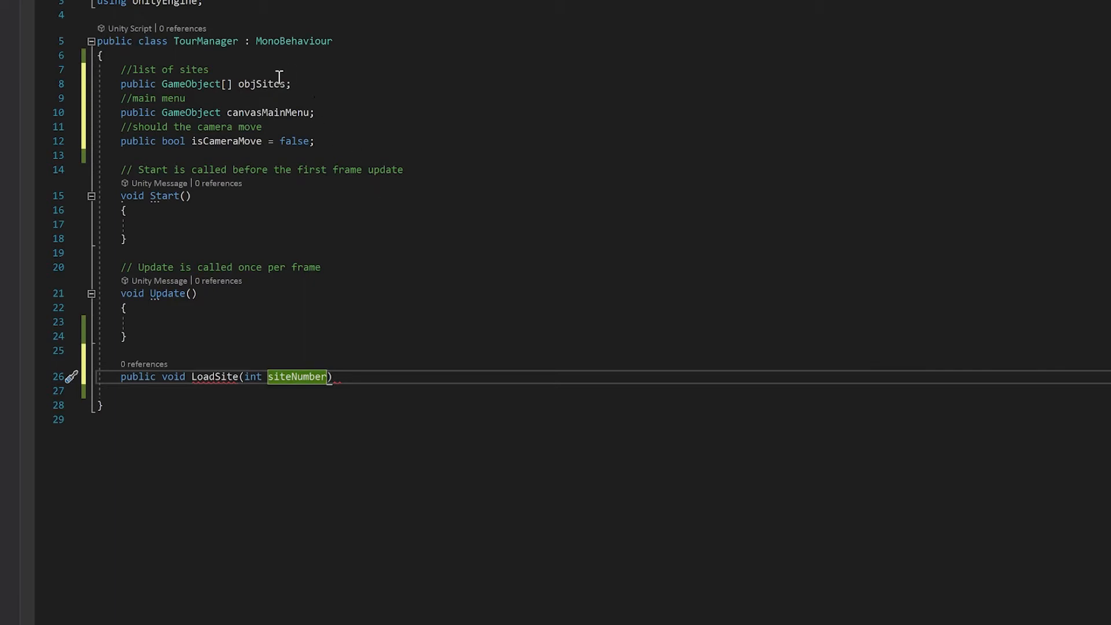
click(369, 382)
key(Return)
text({)
key(Return)
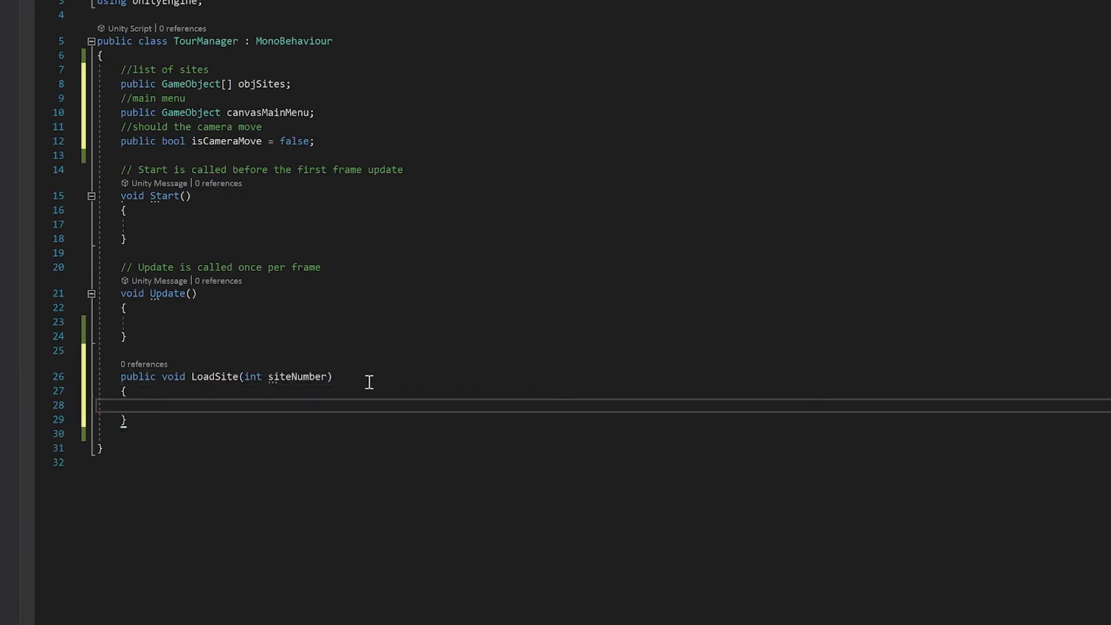
Inside LoadSite, add the comment "//show site" and the line "objSites[siteNumber].SetActive(true);".
text(//show site)
key(Return)
text(ob)
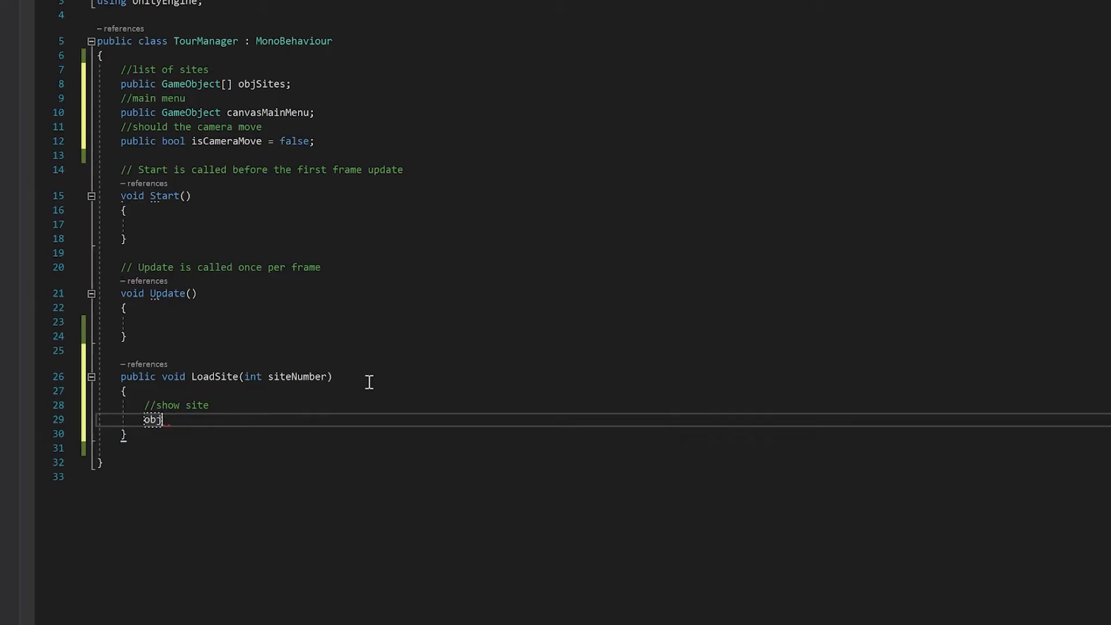
key(BackSpace)
key(BackSpace)
text(obj)
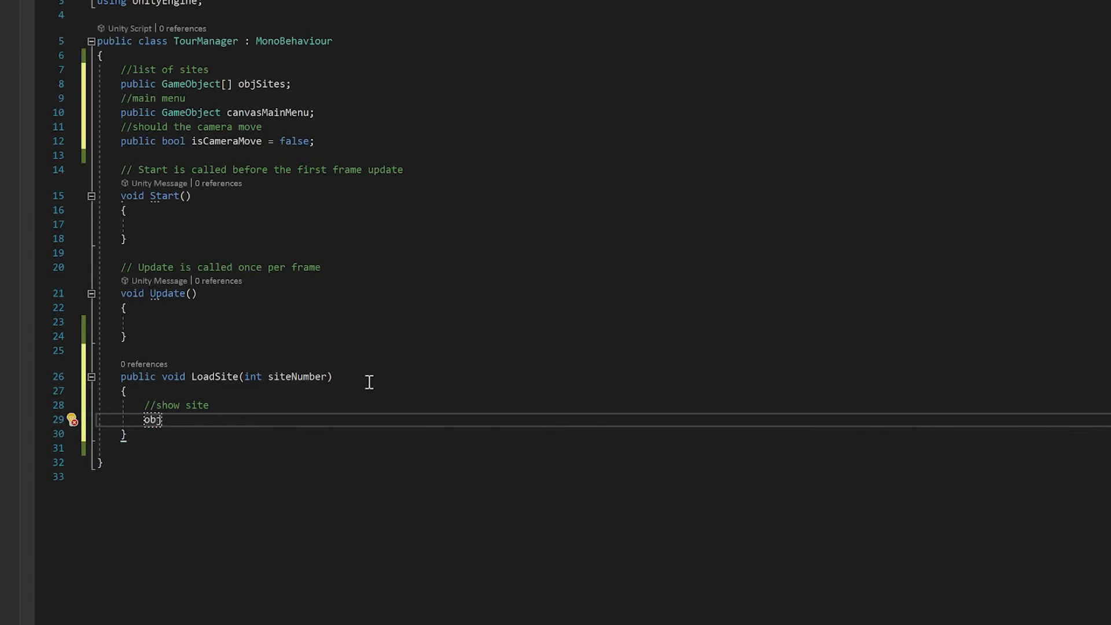
key(Tab)
text([)
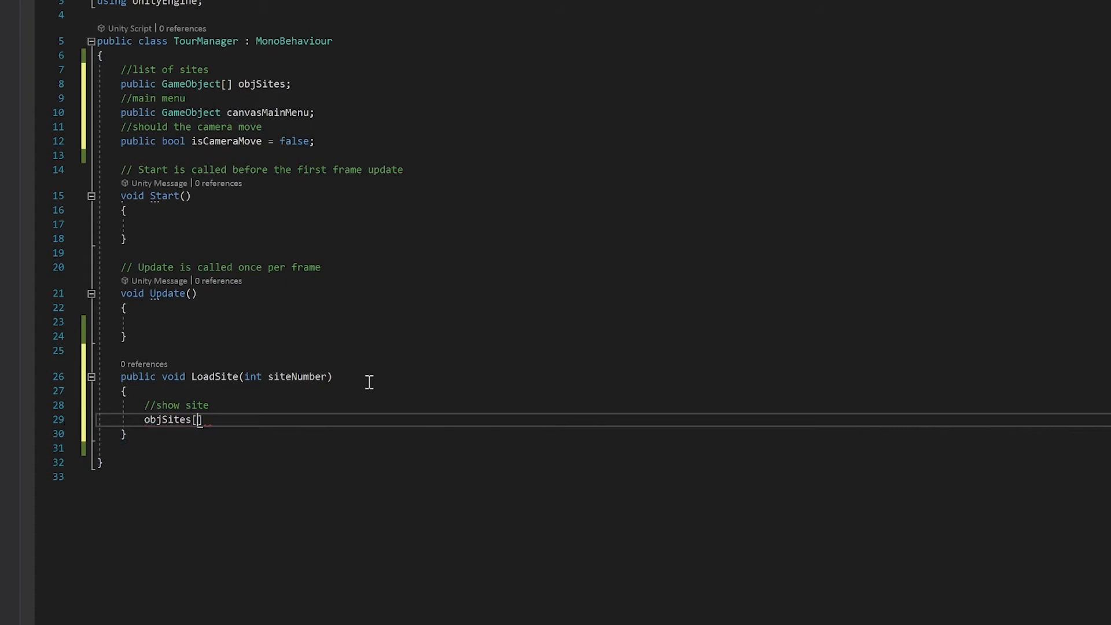
text(siteNumber)
key(Right)
text(.se)
key(Tab)
text((true);)
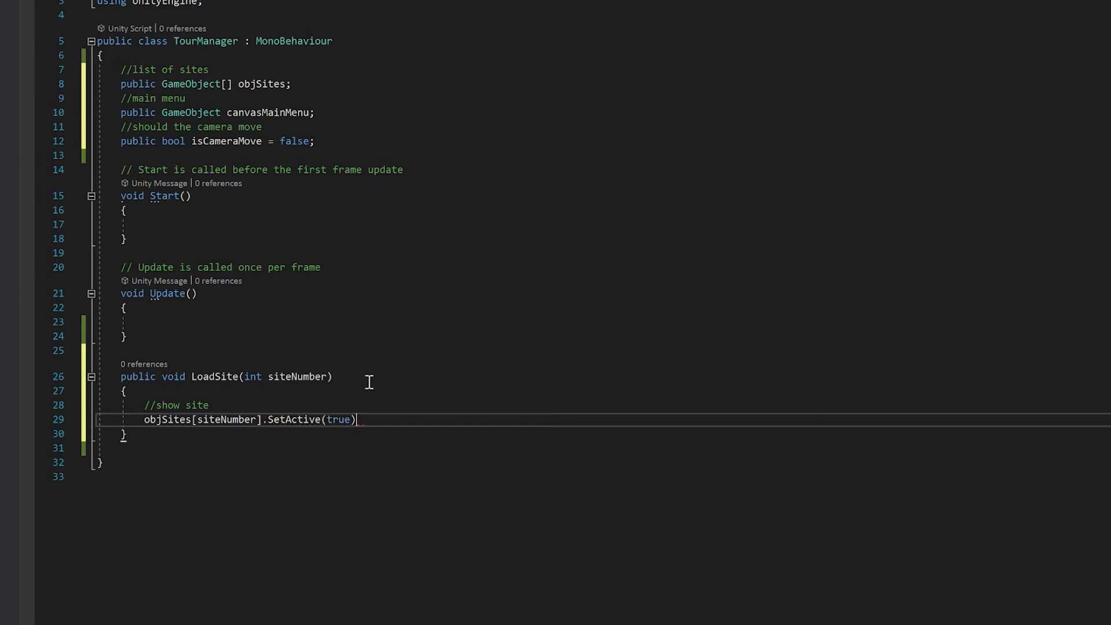
Add the comment "//hide menu" and the line "canvasMainMenu.SetActive(true);" to LoadSite.
key(Return)
text(//hid)
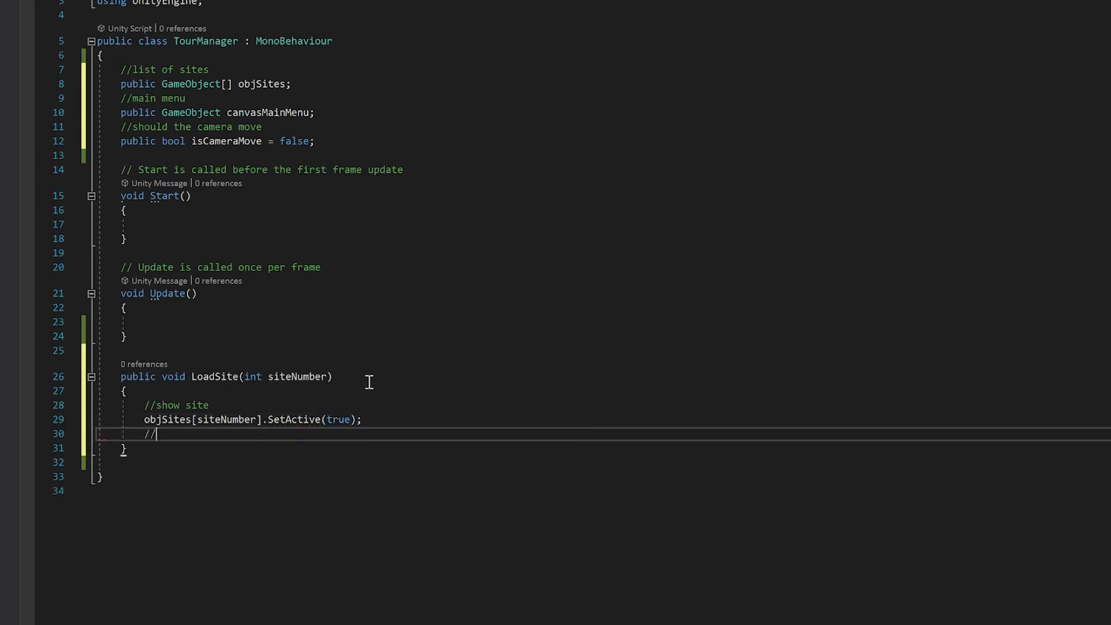
text(menu)
key(Return)
text(can)
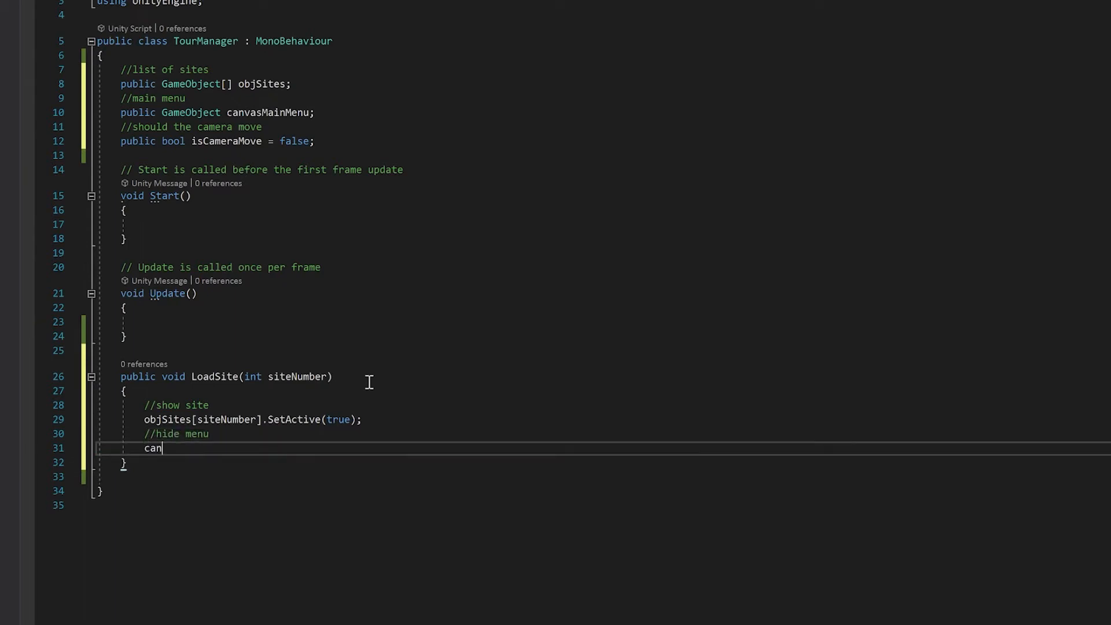
text(vasMainMenu.SetActive(true))
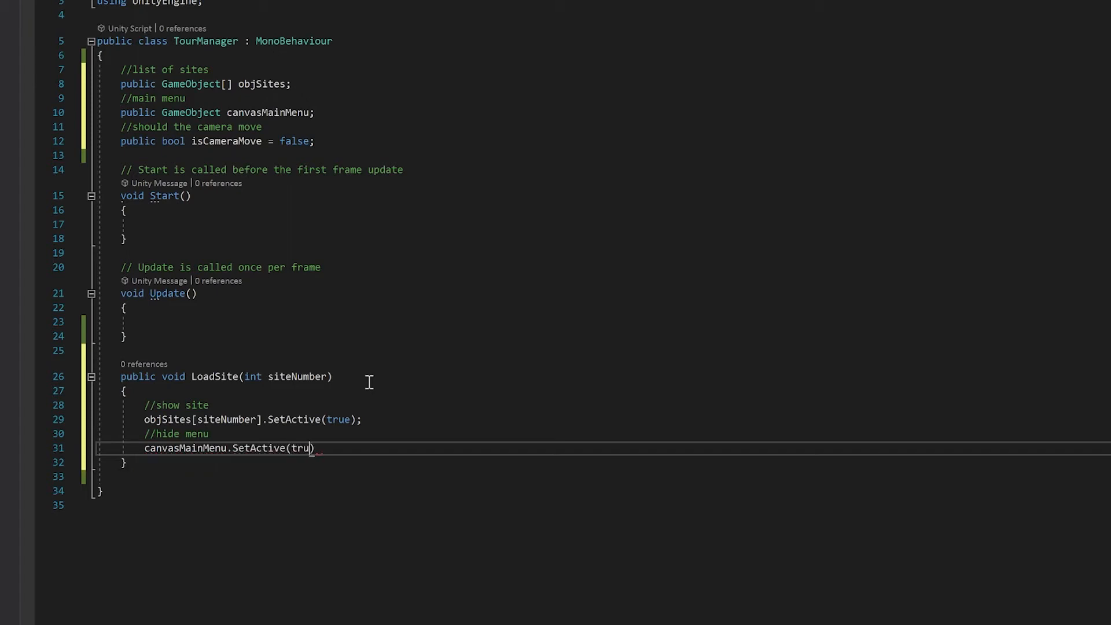
text(;)
key(Return)
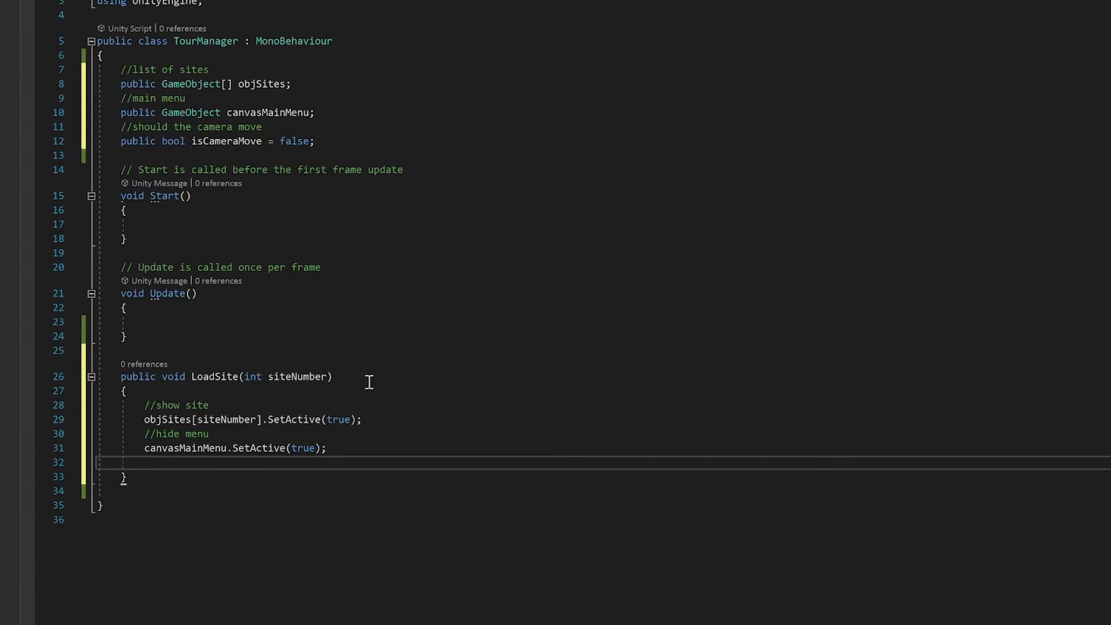
Add the comment "//enable the camera" and the line "isCameraMove = true;" at the end of LoadSite.
text(//enable the camera)
key(Return)
text(isCameraMove = true;)
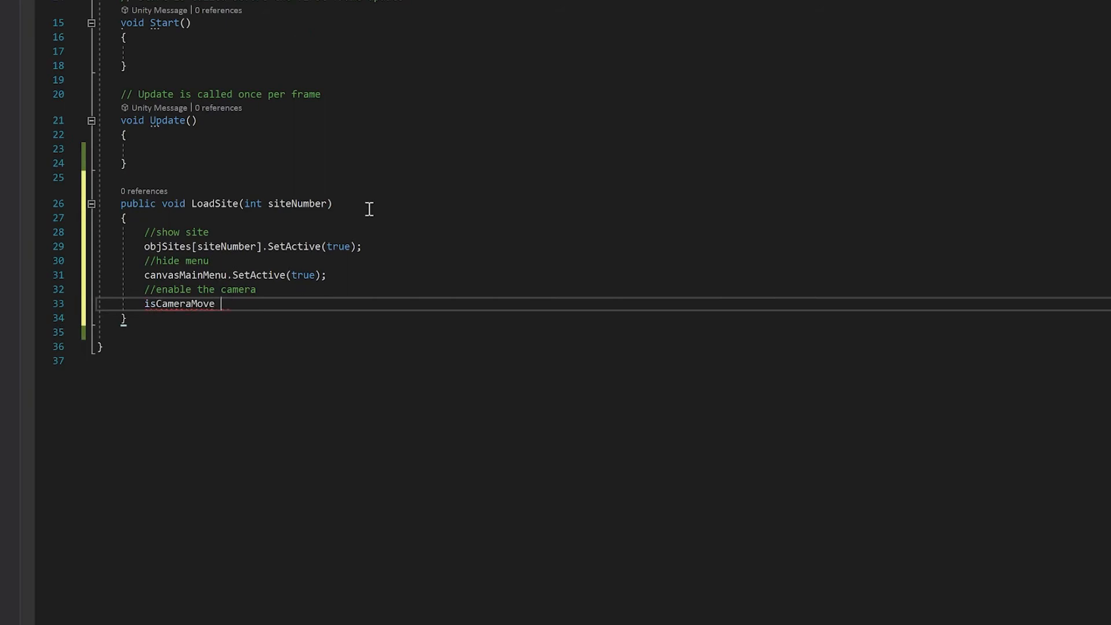
Create an empty method "public void ReturnToMenu()" with its braces after the LoadSite method.
key(Down)
key(Return)
key(Return)
text(public )
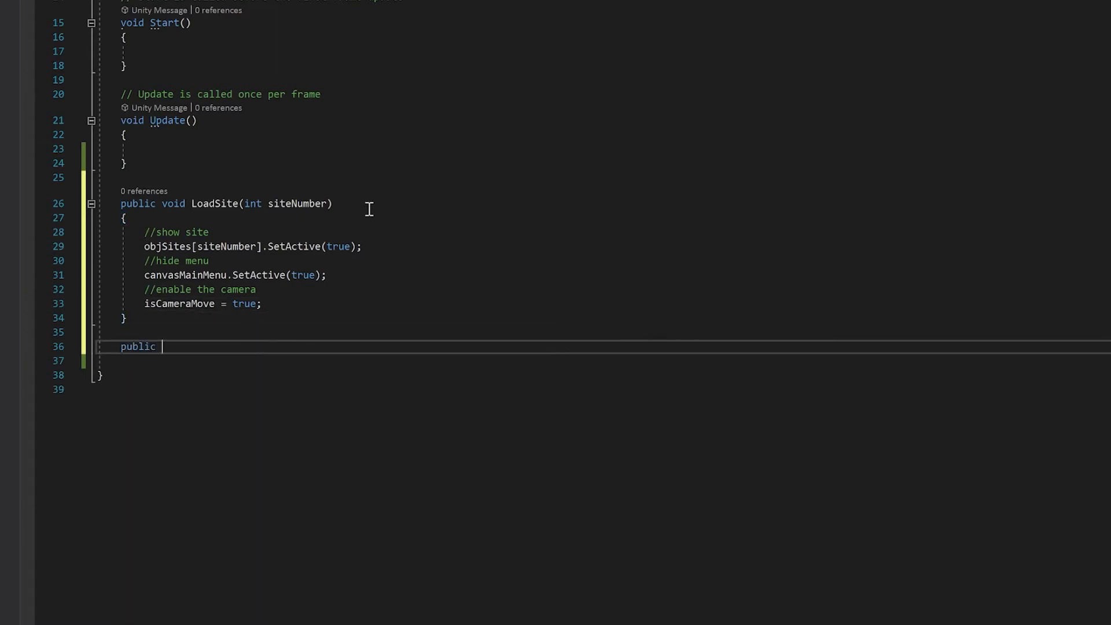
text(void ReturnToMenu())
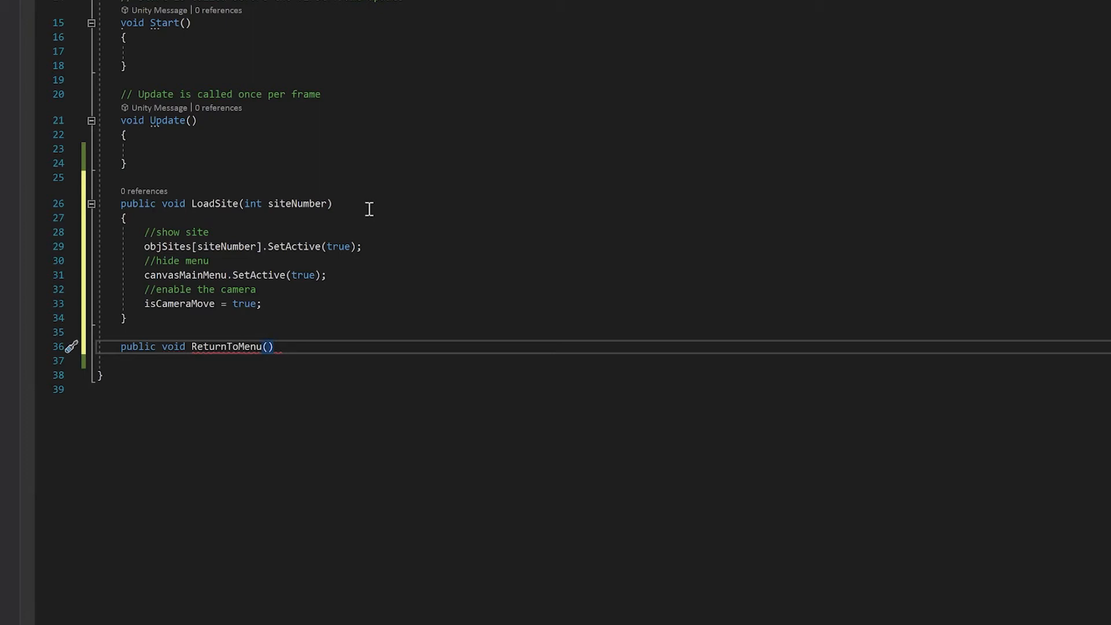
key(Return)
text({)
key(Return)
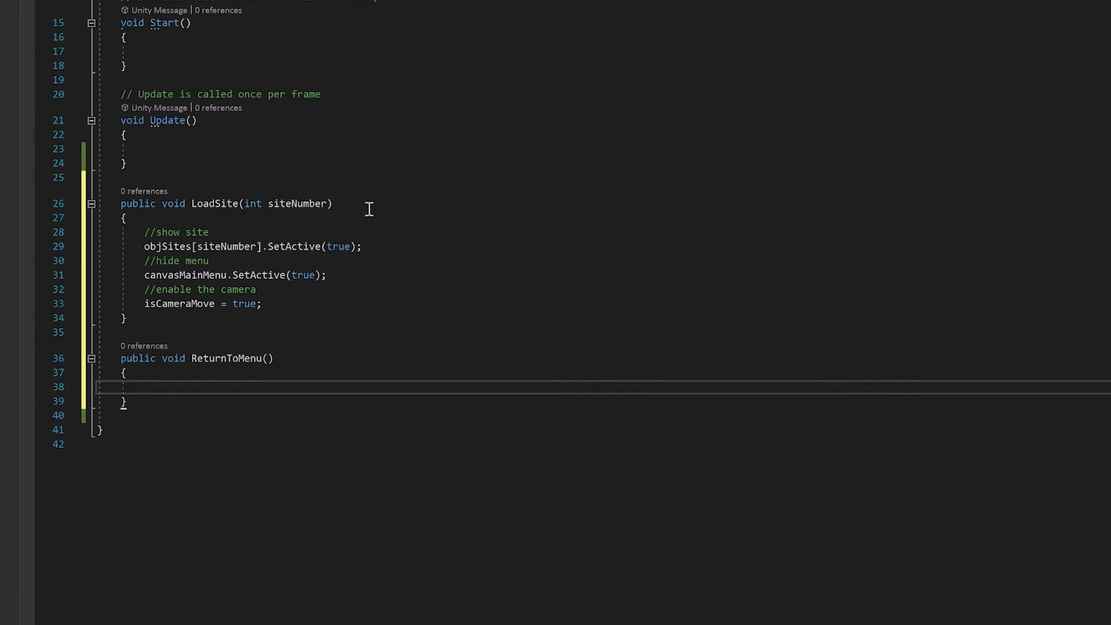
Inside ReturnToMenu, add the comment "//show menu" and the line "canvasMainMenu.SetActive(true);".
text(//show t)
text(enu)
key(Return)
text(c)
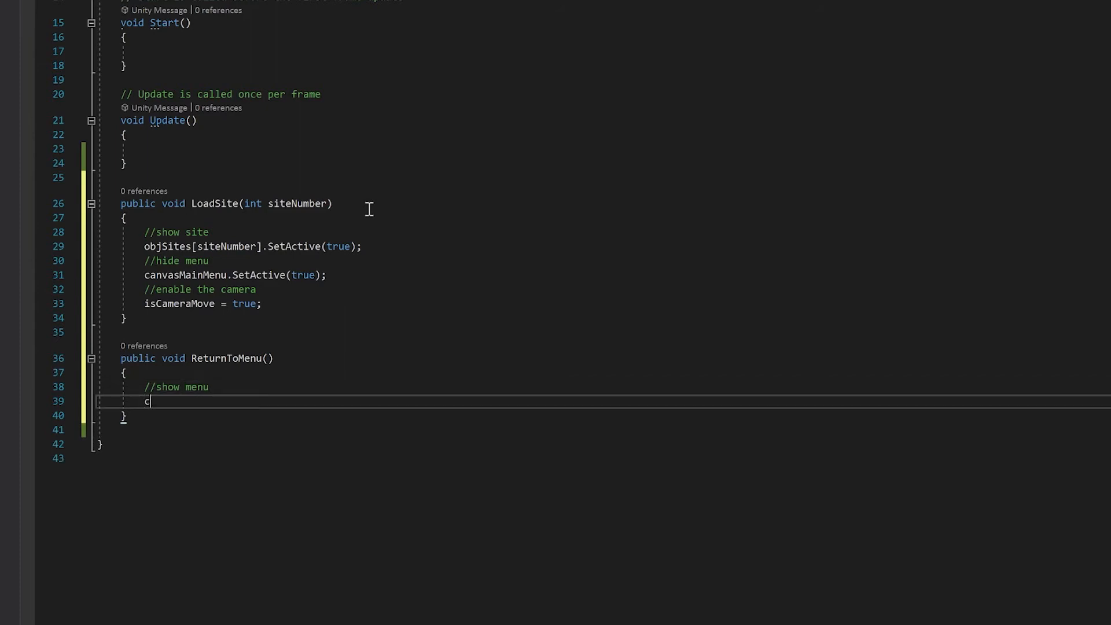
text(anvasMainMenu.Se)
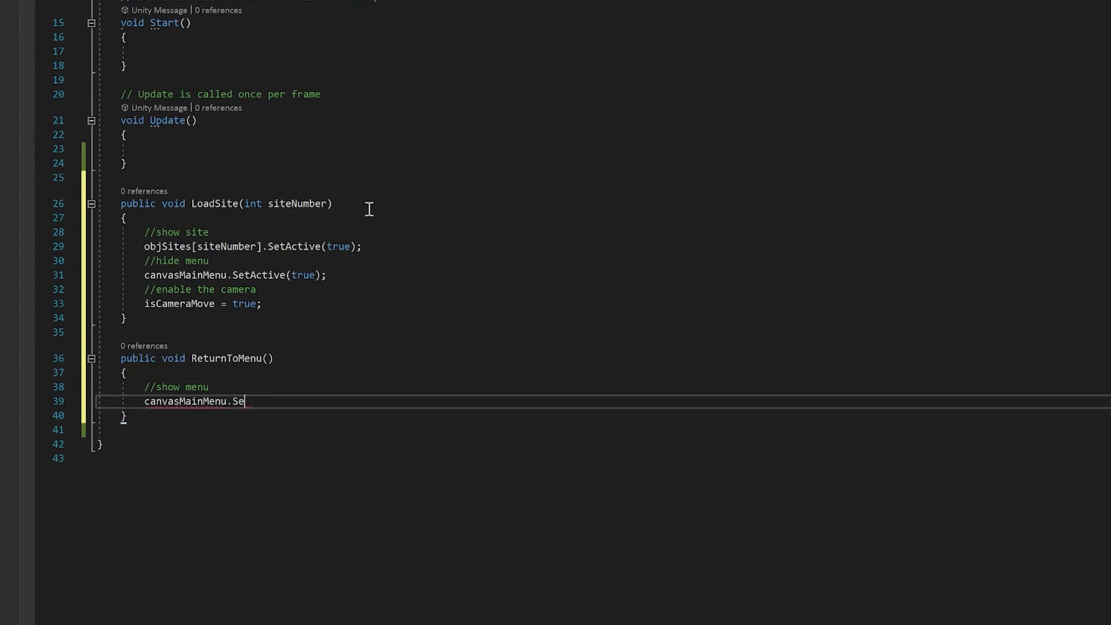
text(tActive(true);)
key(Return)
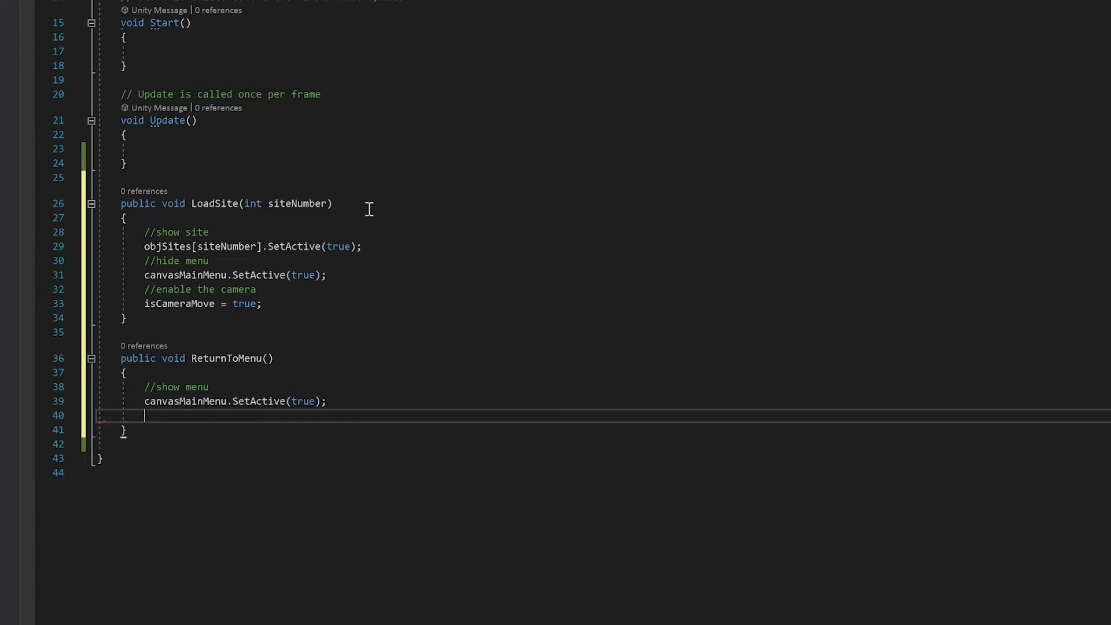
Add the comment "//hide sites" and an empty loop "for(int i = 0; i < objSites.Length; i++)" with braces to ReturnToMenu.
text(//hide sites)
key(Return)
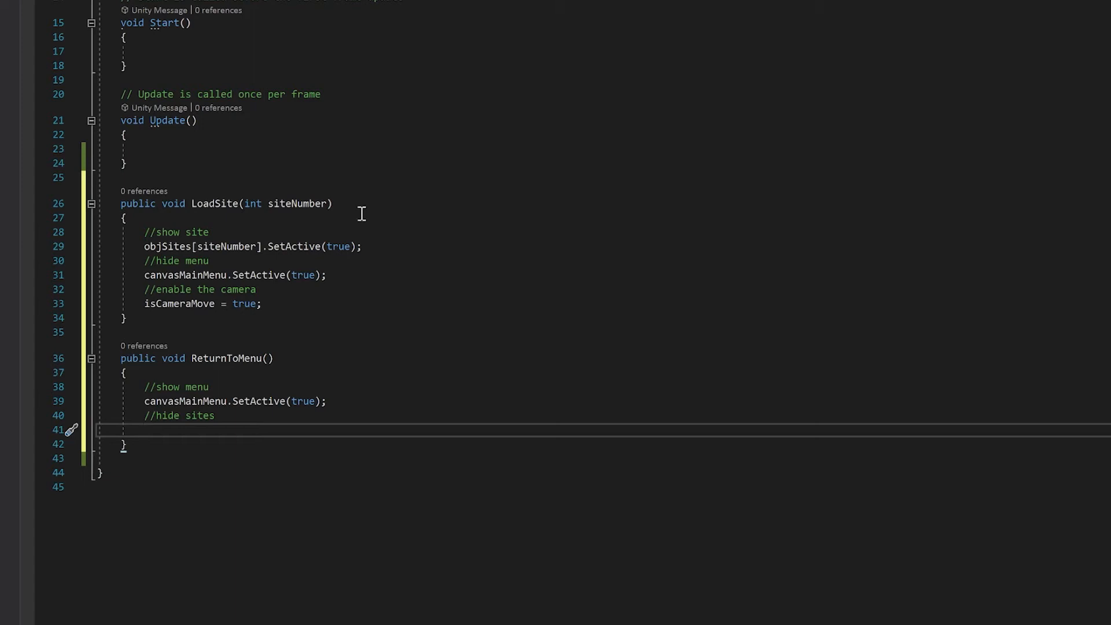
text(for(int i = 0; objSites)
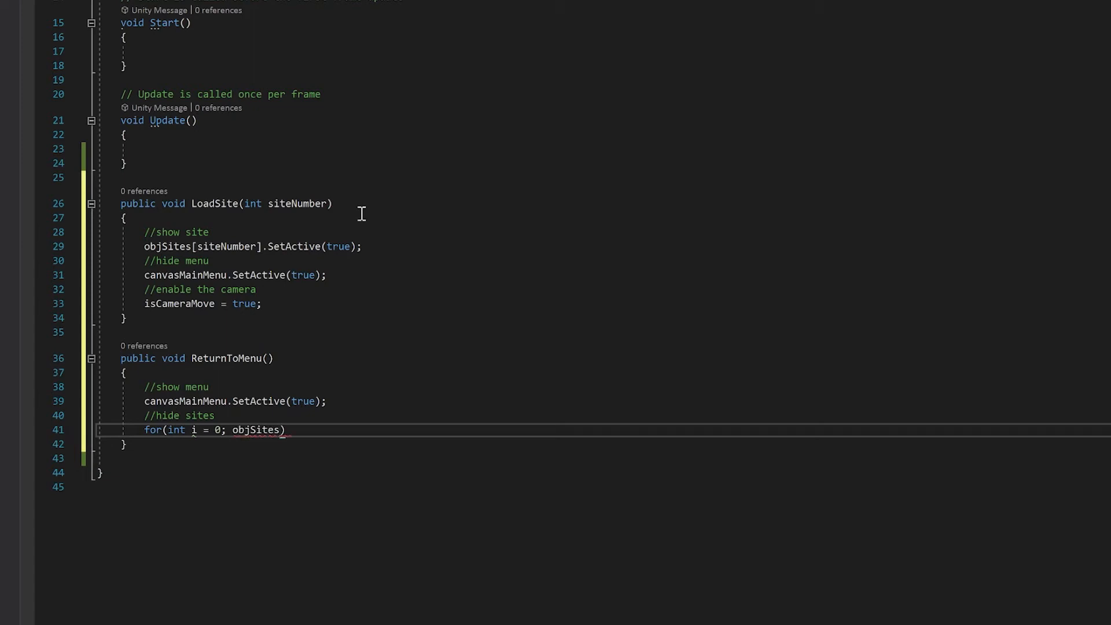
text(;)
key(BackSpace)
key(BackSpace)
key(BackSpace)
key(BackSpace)
key(BackSpace)
key(BackSpace)
key(BackSpace)
key(BackSpace)
key(BackSpace)
key(BackSpace)
text(i < objSites.Length; )
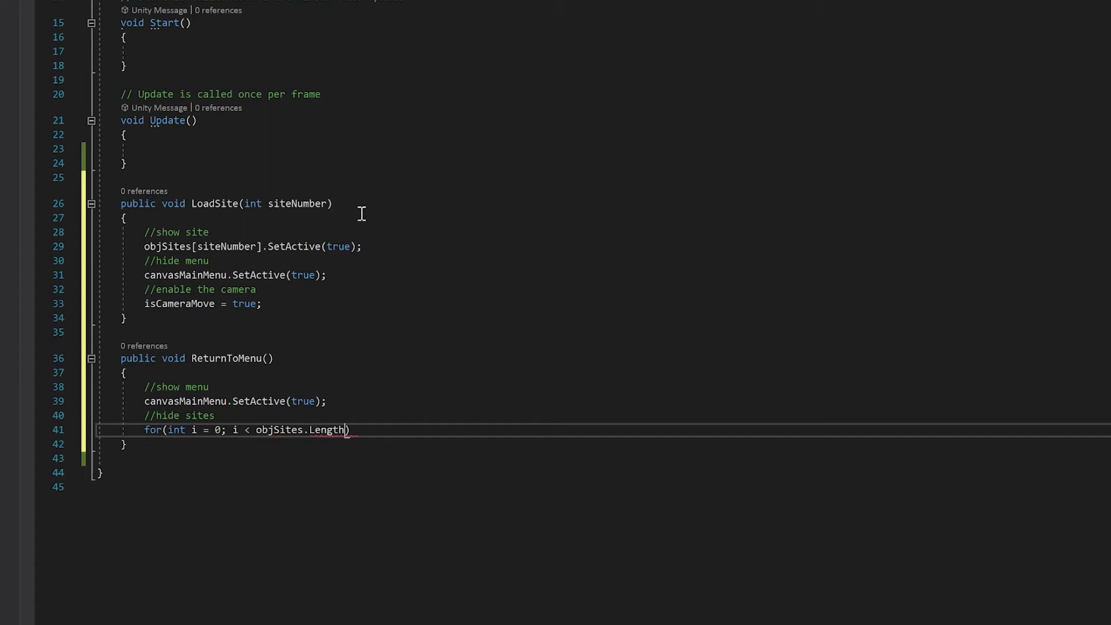
text(i++))
key(Return)
text({)
key(Return)
key(Return)
key(Up)
key(Up)
key(Down)
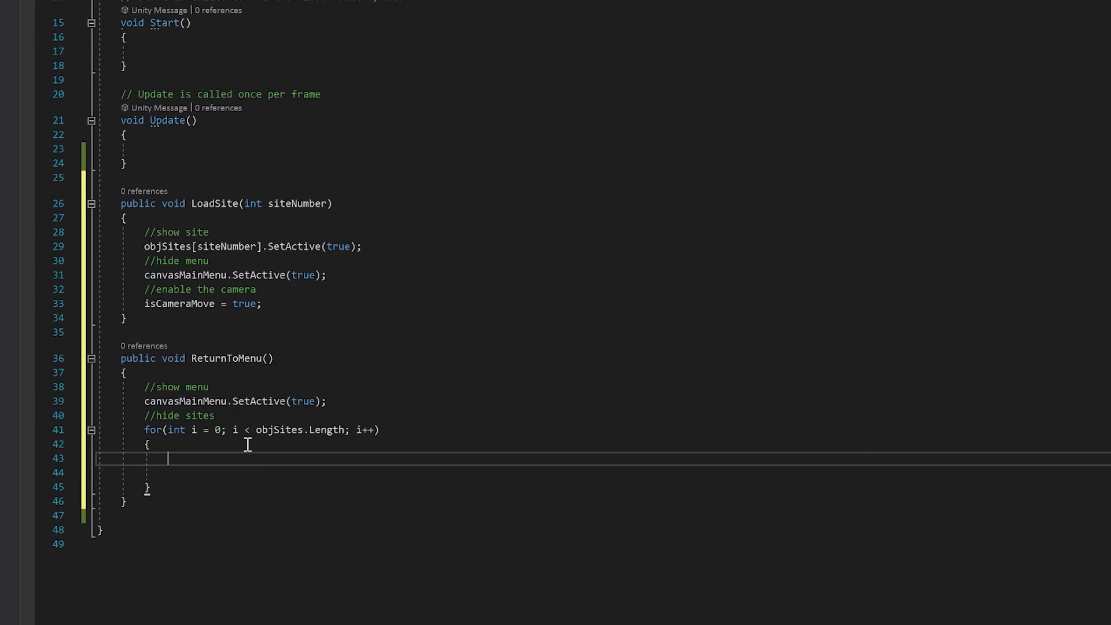
Write "objSites[i].SetActive(false);" as the body of the for loop.
text(objSites[i].SetActive(false);)
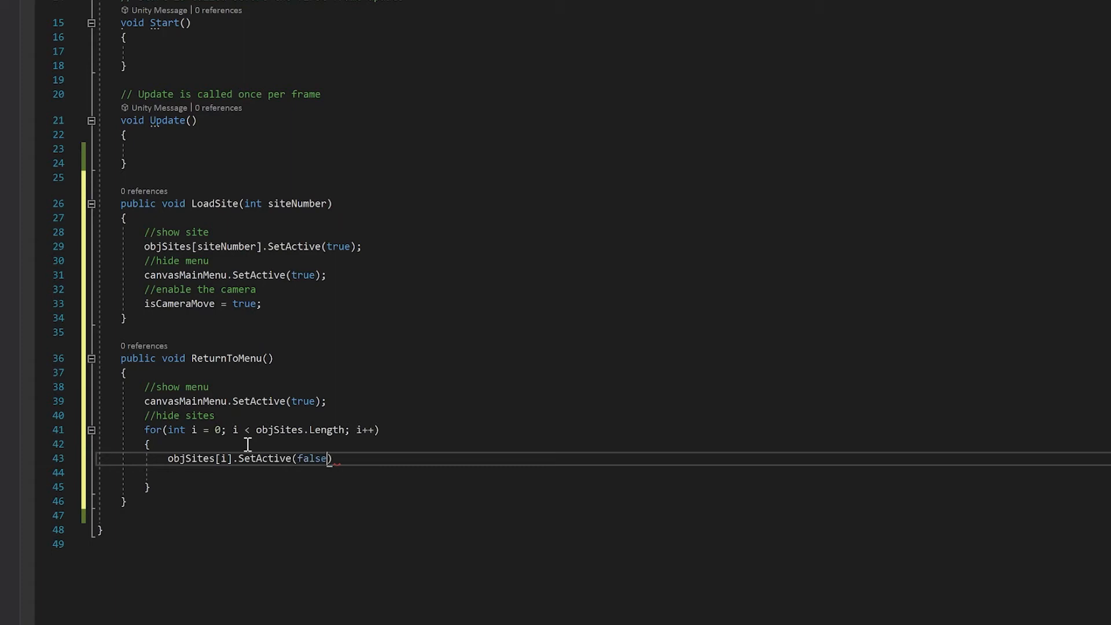
key(Down)
key(Down)
Below the loop, add the comment "//disable the camera" and the line "isCameraMove = false;".
key(Return)
key(Return)
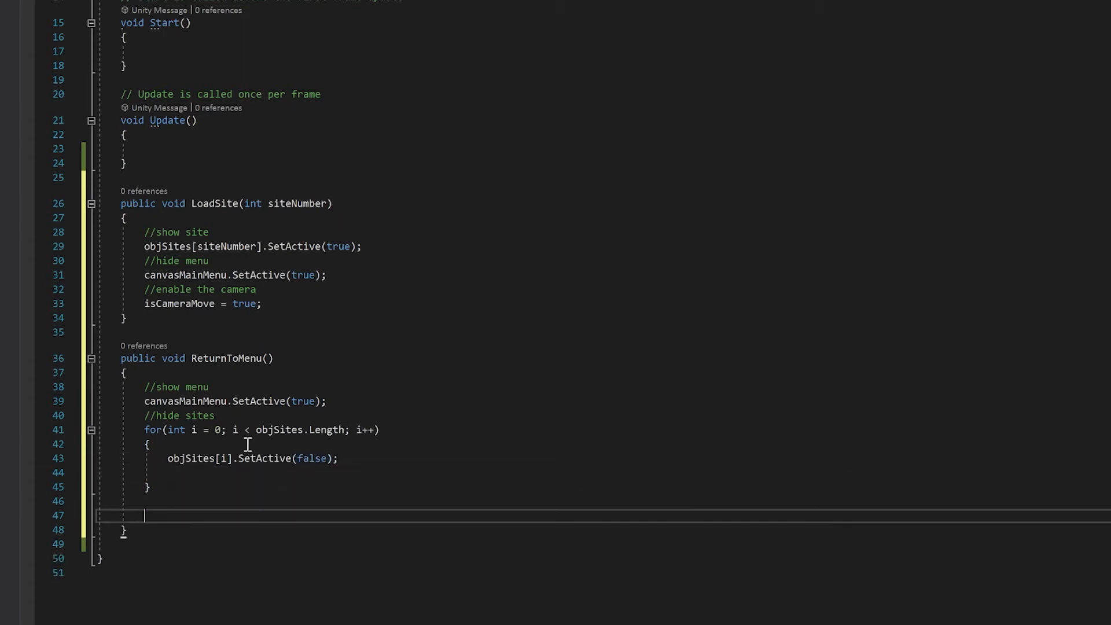
text(//disable the camera)
key(Return)
text(isCameraMove = false;)
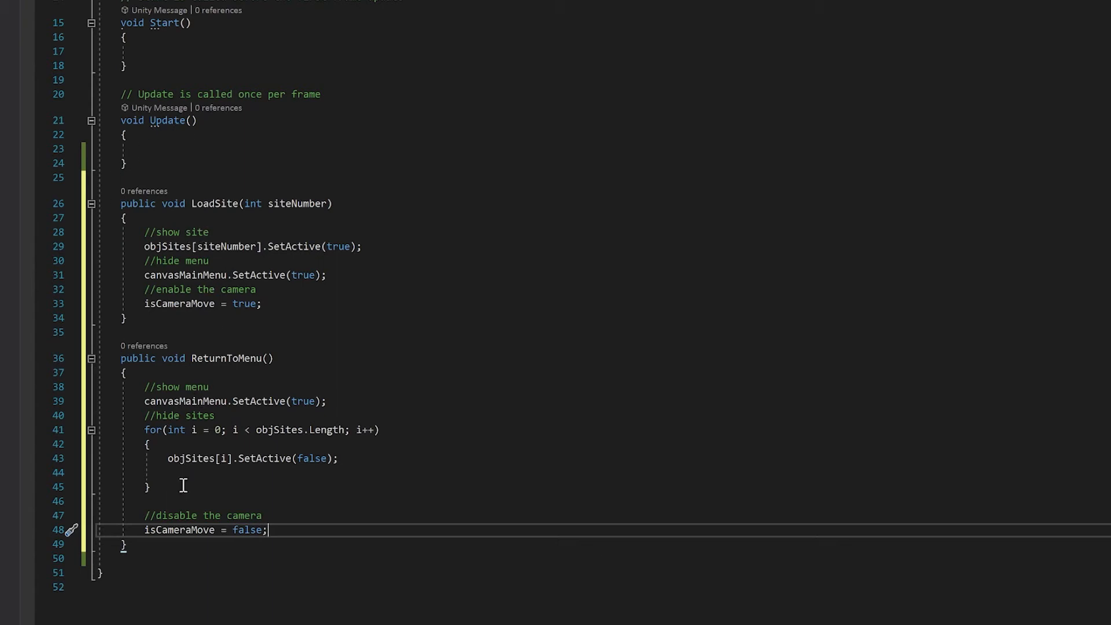
Add an empty "if(isCameraMove)" block with braces inside the Update method.
click(203, 164)
click(211, 153)
text(if(isCameraMove))
key(Return)
text({)
key(Return)
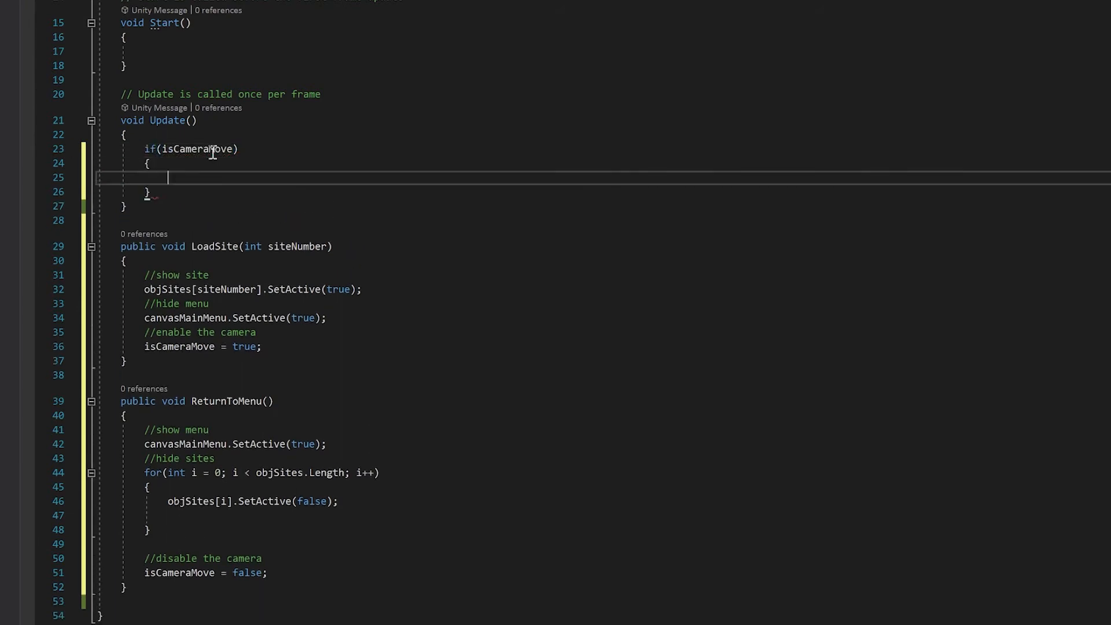
Inside the isCameraMove block, write the nested condition "if(Input.GetKeyDown(KeyCode.Escape))" with blank lines around it.
key(Return)
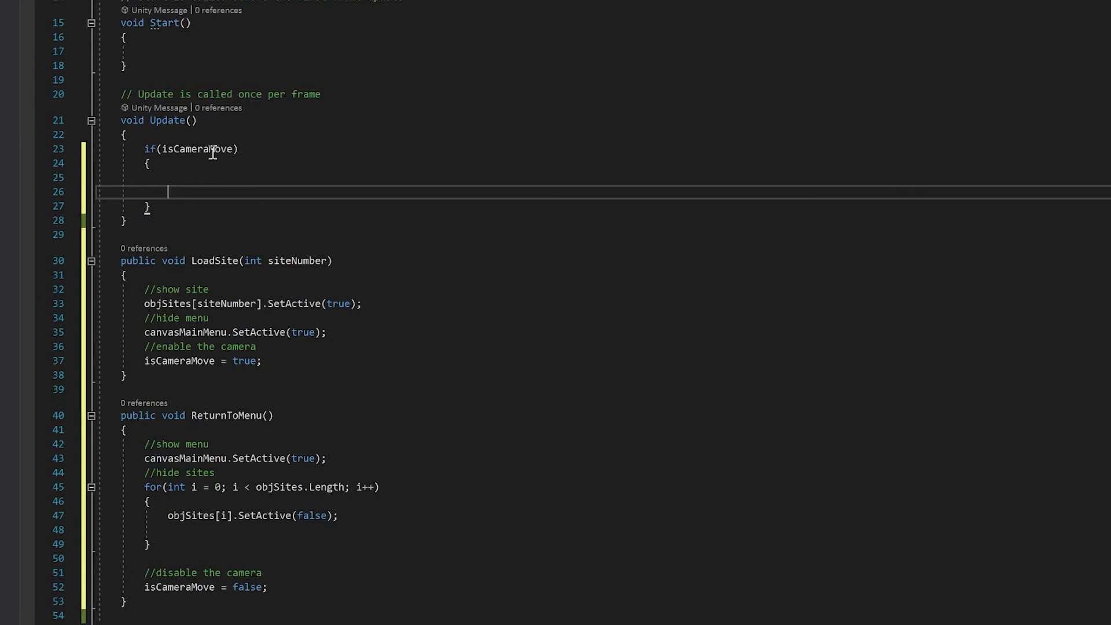
key(Return)
key(Return)
key(Up)
key(Up)
text(if(Input.G)
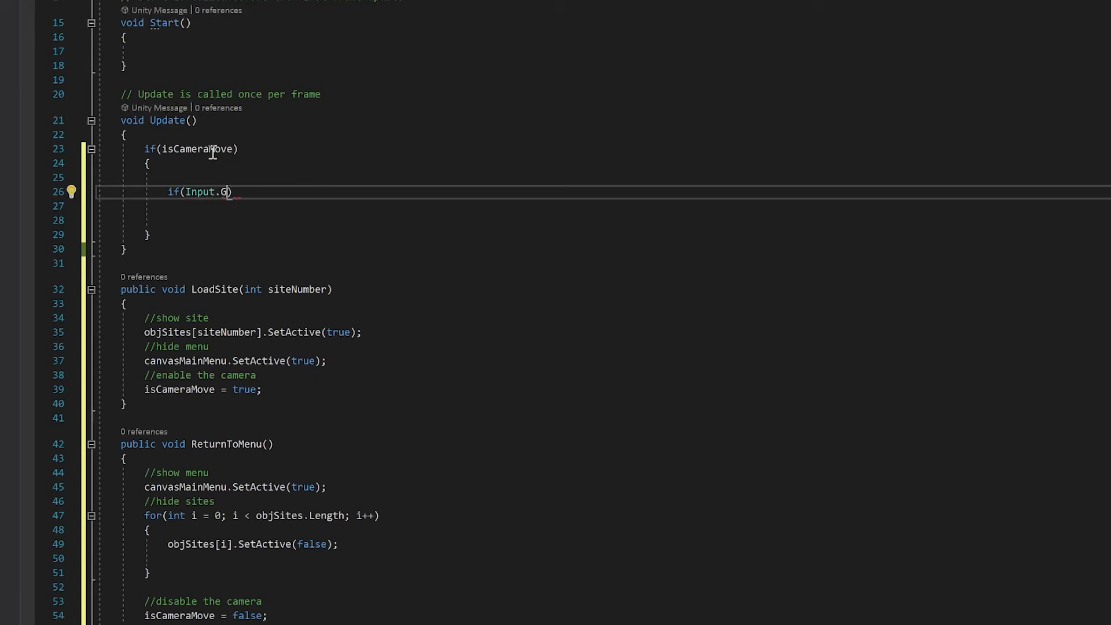
text(etKeyDown(Key)
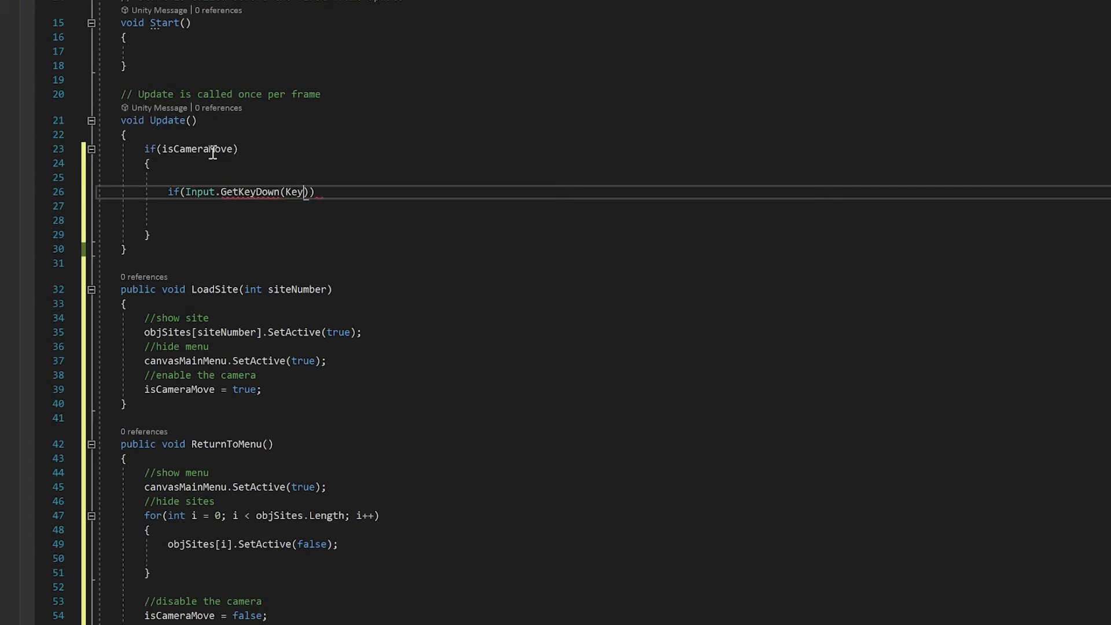
text(Code.es)
key(Tab)
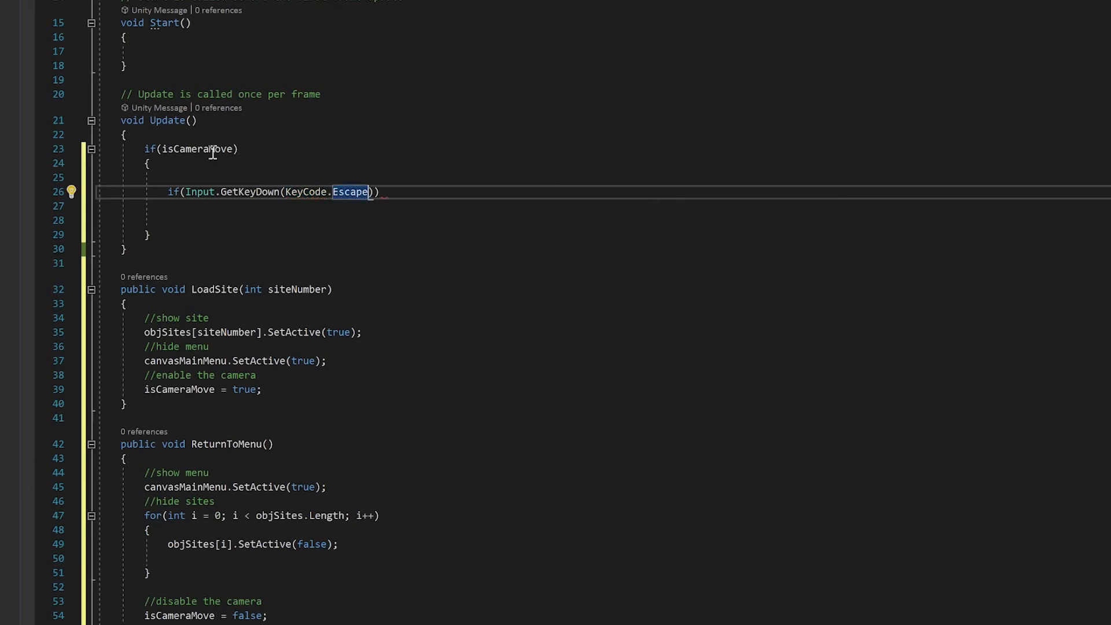
key(Right)
key(Right)
Give the Escape condition a braced body that calls "ReturnToMenu();" and save the script.
key(Return)
text({)
key(Return)
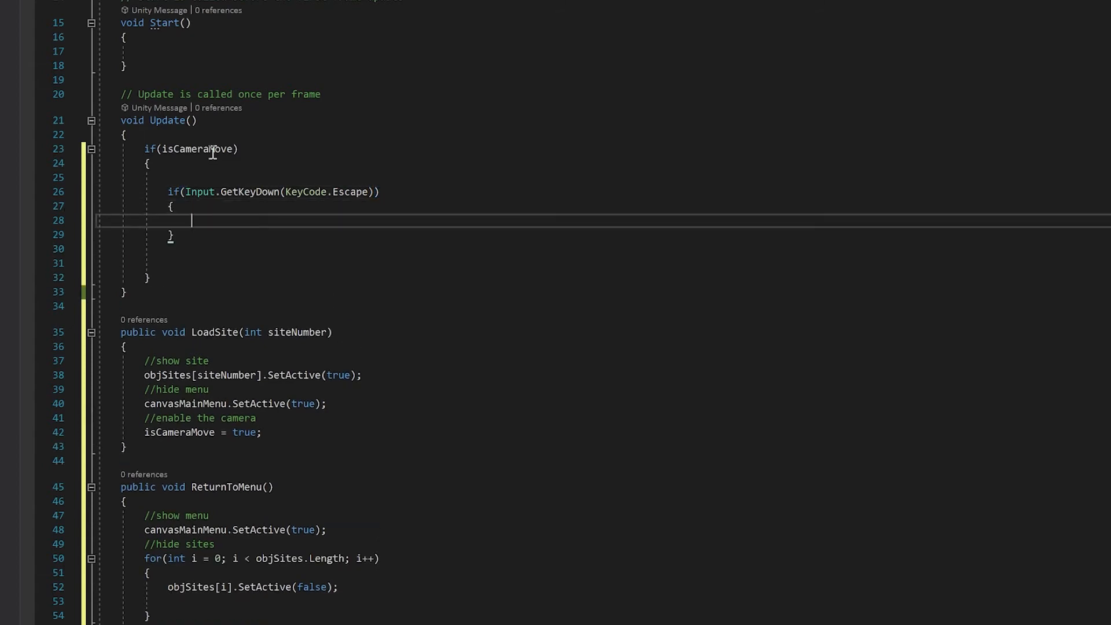
text(ReturnToMenu();)
key(ctrl+s)
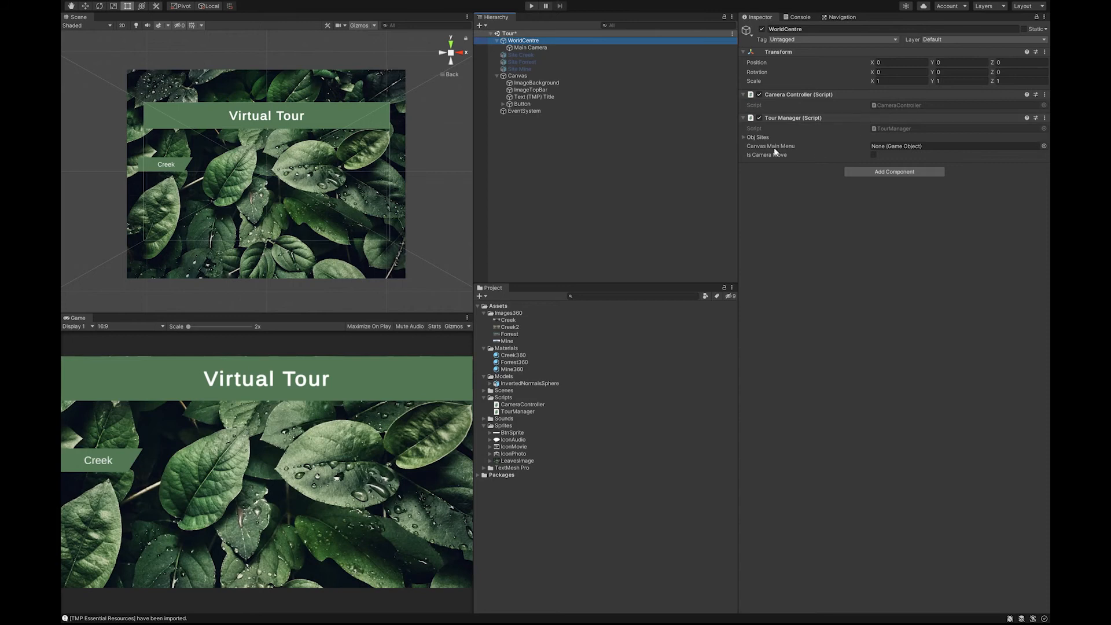
In WorldCentre's Tour Manager, add Site Creek, Site Forrest and Site Mine to Obj Sites and assign Canvas as Canvas Main Menu.
click(744, 138)
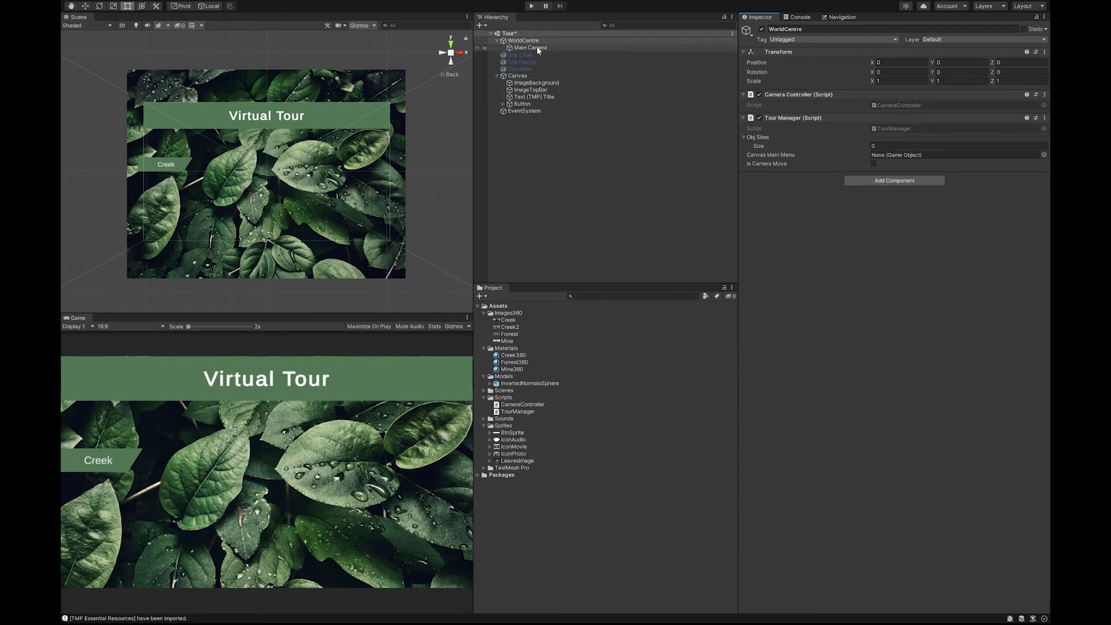
drag(528, 53, 763, 142)
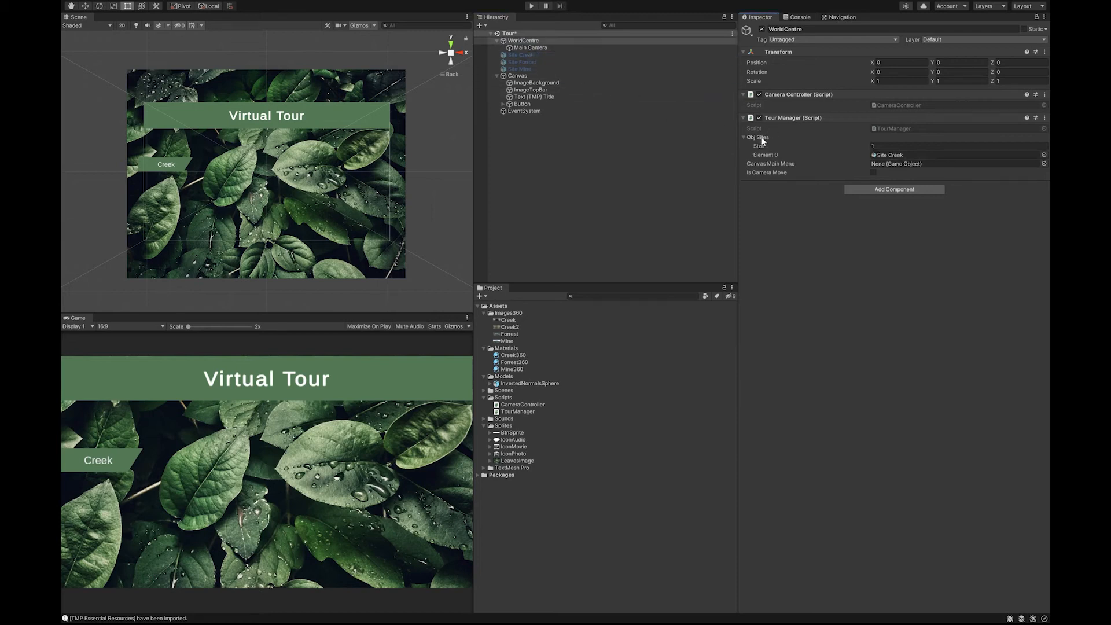
drag(525, 62, 755, 136)
drag(526, 69, 758, 140)
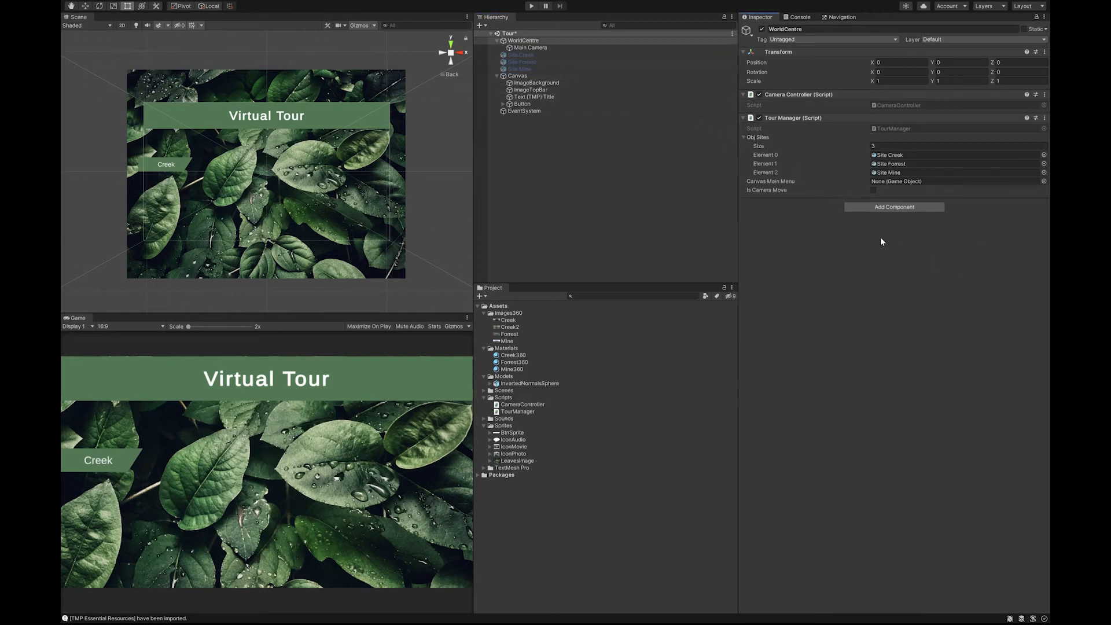
drag(525, 80, 874, 181)
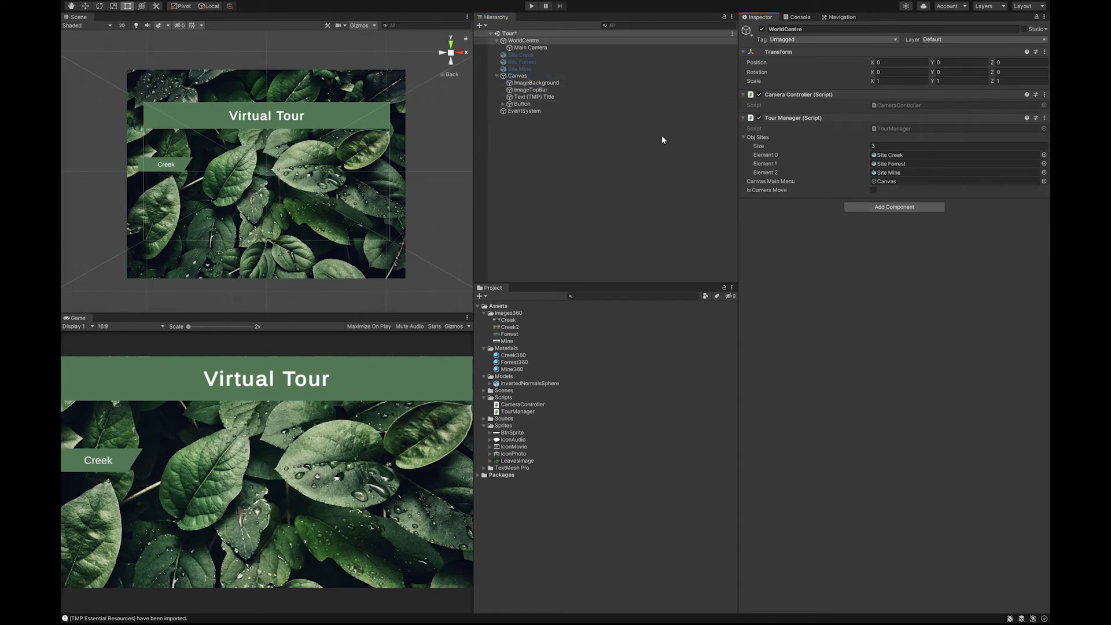
Rename the Canvas object as "Canvas Main Menu".
click(529, 75)
click(533, 77)
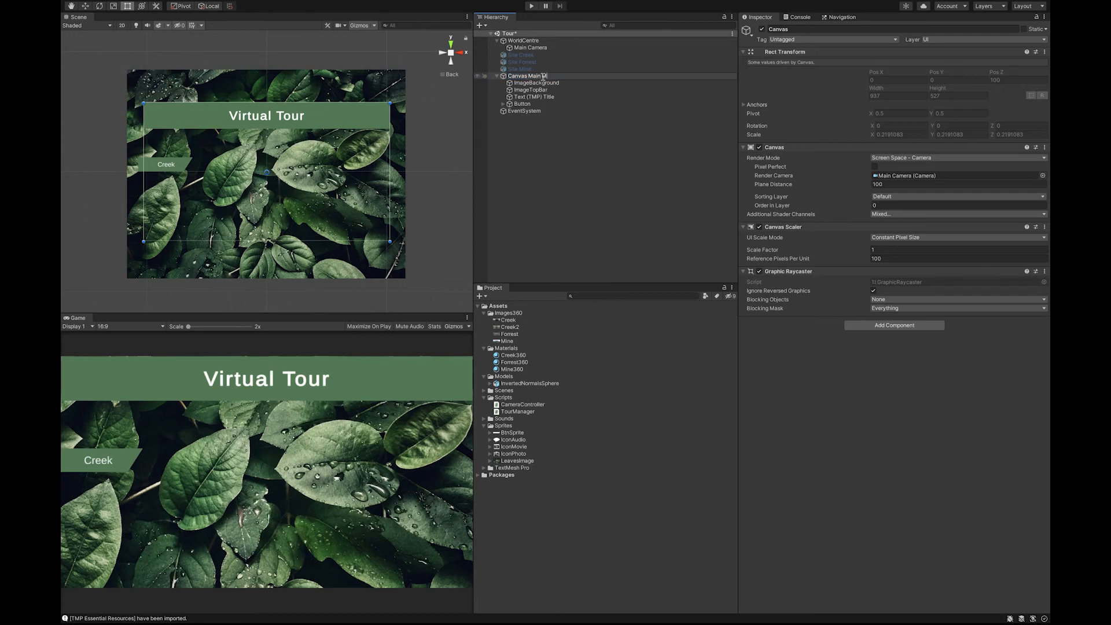
text(Main Menu)
key(Return)
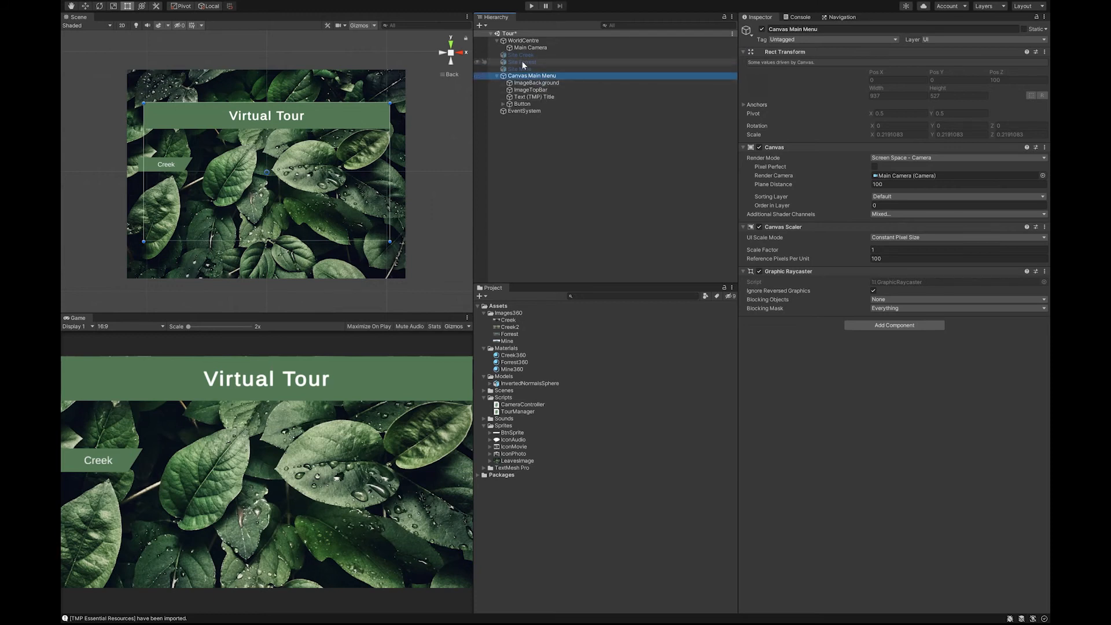
Review the creek, forest and mine site objects and the Canvas Main Menu object in turn.
click(523, 56)
click(519, 61)
click(520, 69)
click(526, 57)
click(523, 62)
click(522, 68)
click(526, 57)
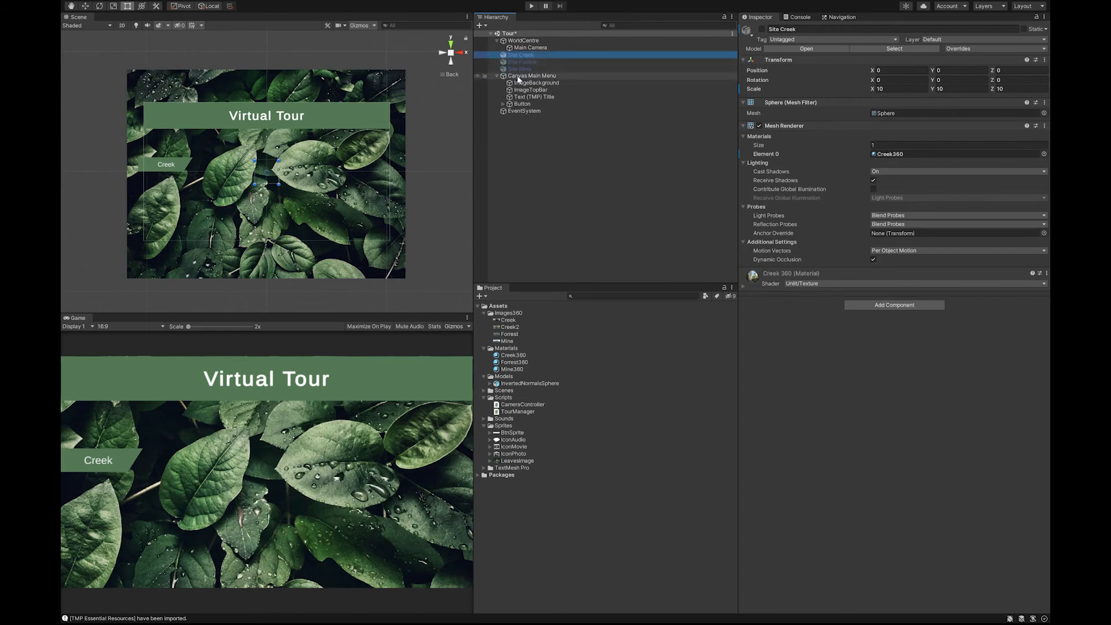
click(519, 76)
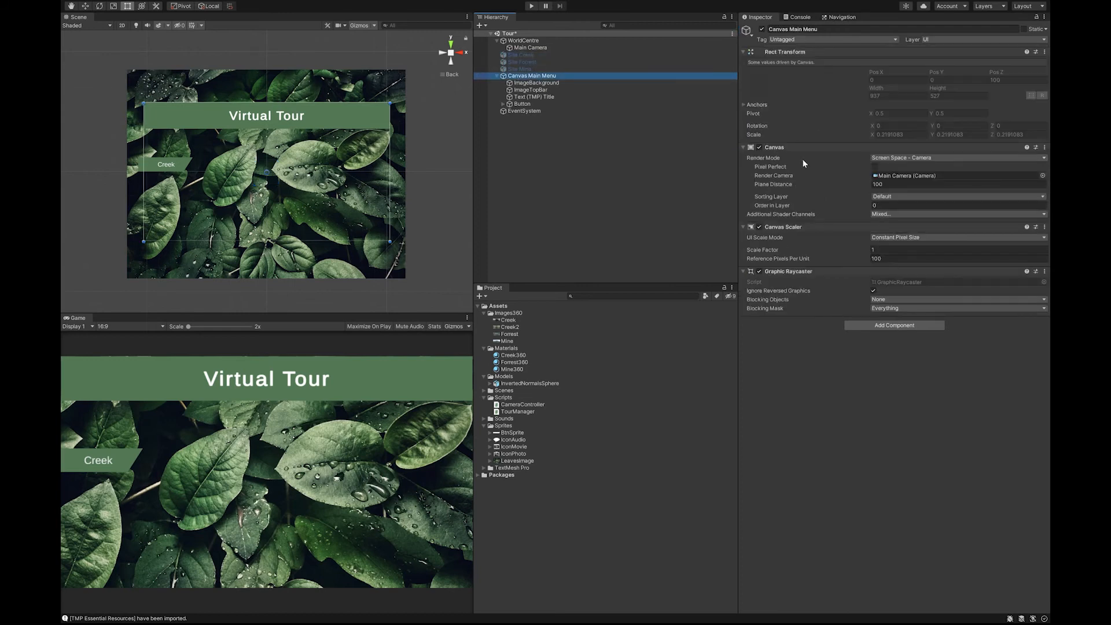
Rename the menu's Button object as "Button Creek".
click(524, 104)
click(532, 104)
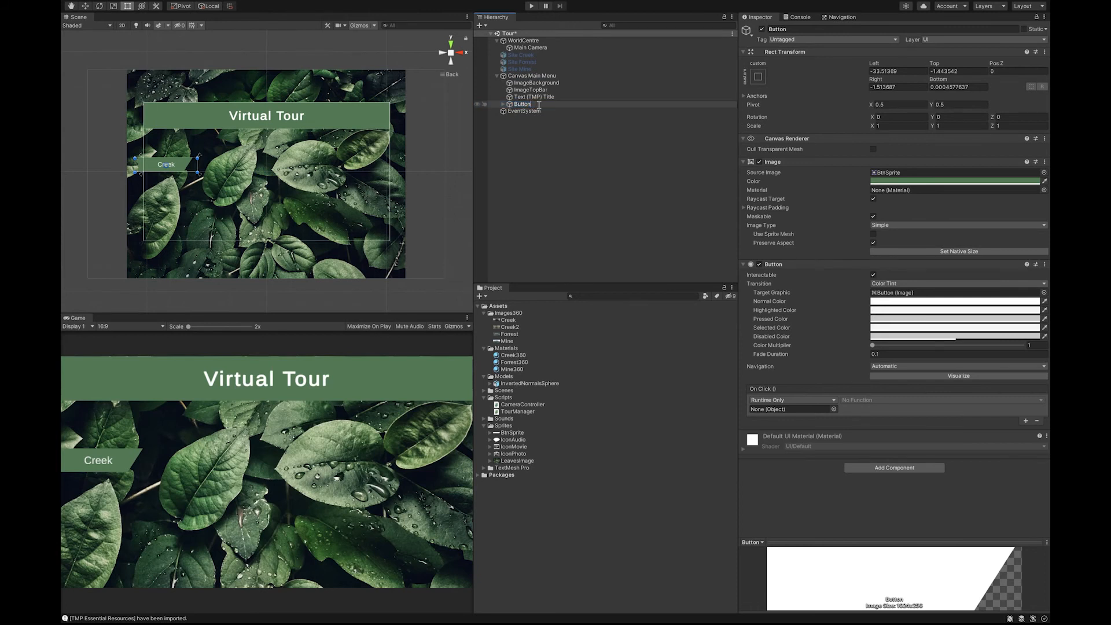
text(Crek)
key(Return)
click(540, 104)
click(547, 105)
text(e)
key(Return)
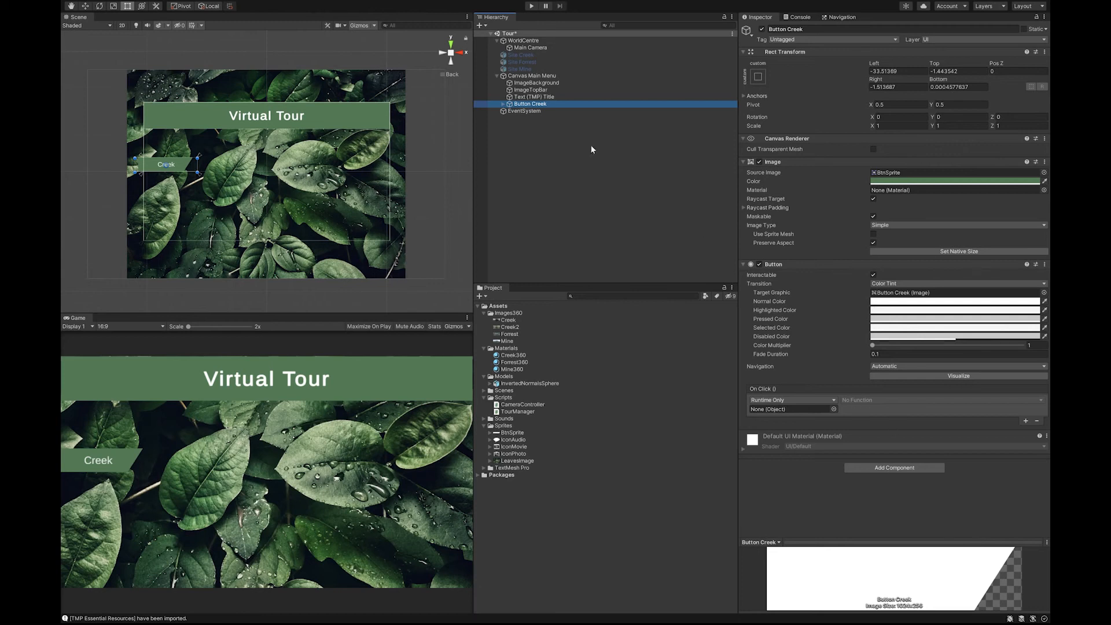
Make Button Creek's On Click event call TourManager.LoadSite on WorldCentre with value 0, and check WorldCentre's site order.
drag(523, 40, 804, 409)
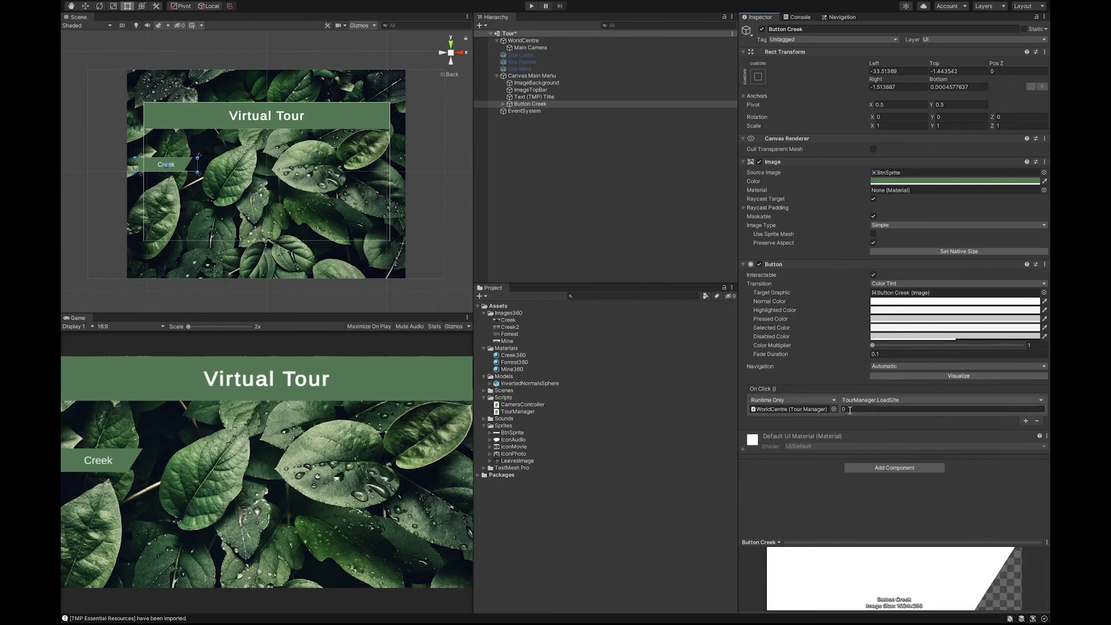
click(524, 41)
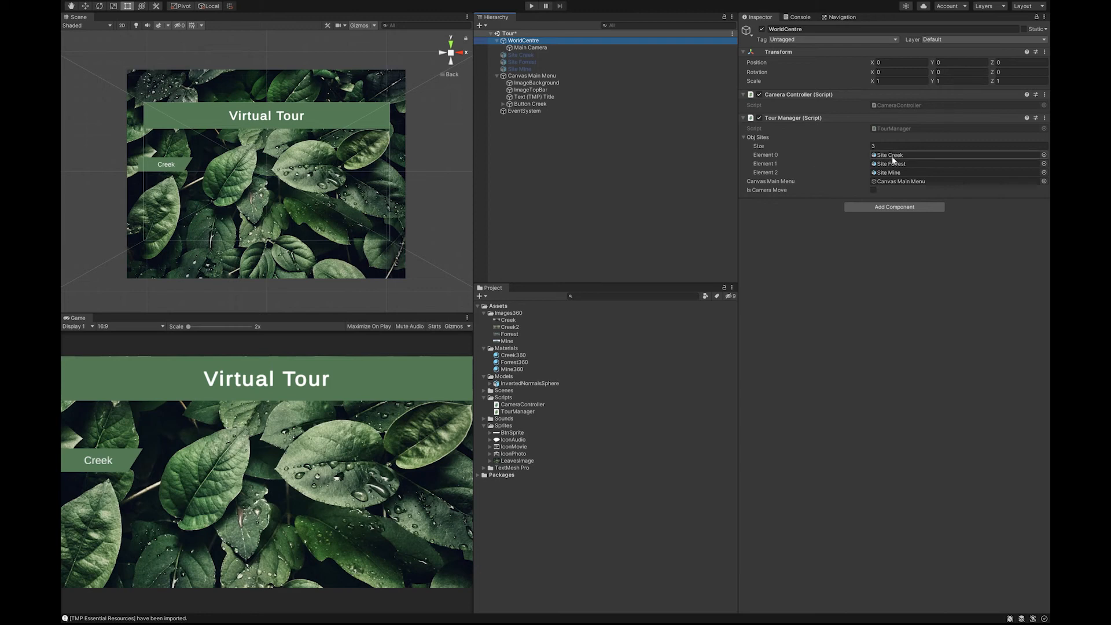
Test the scene in play mode by opening the Creek site, looking around it and returning to the menu.
click(530, 7)
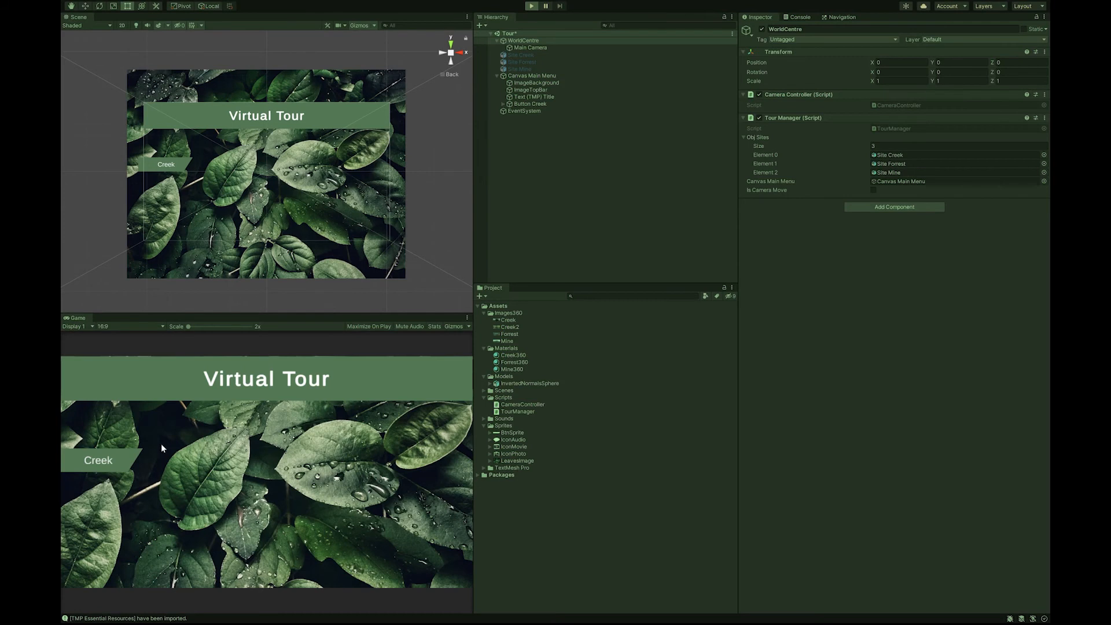
click(107, 456)
drag(274, 408, 243, 275)
drag(69, 422, 252, 440)
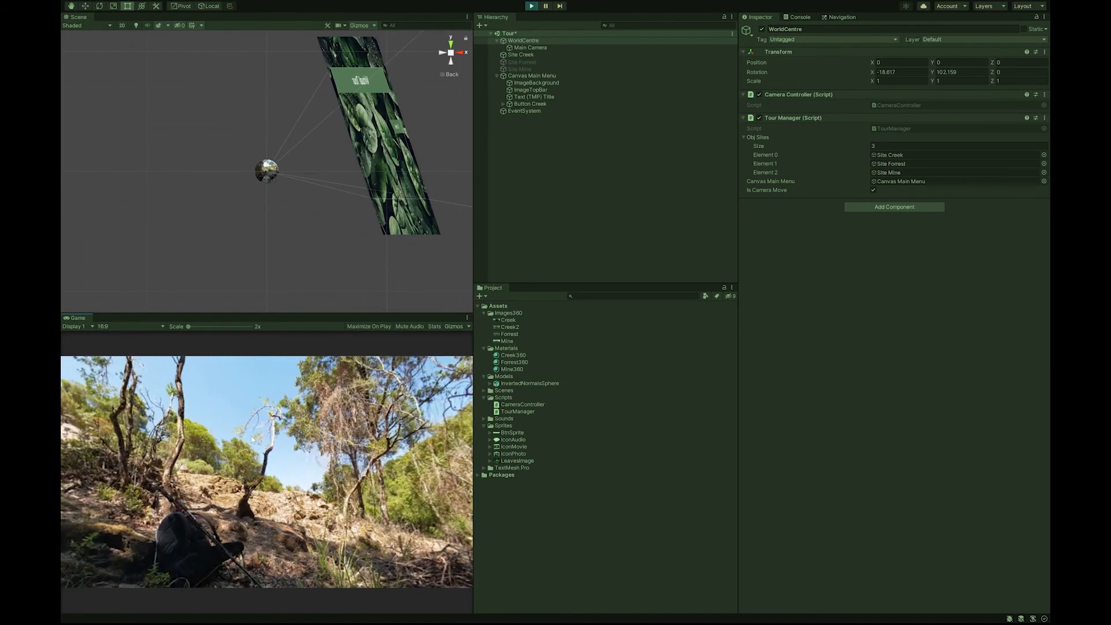
key(Escape)
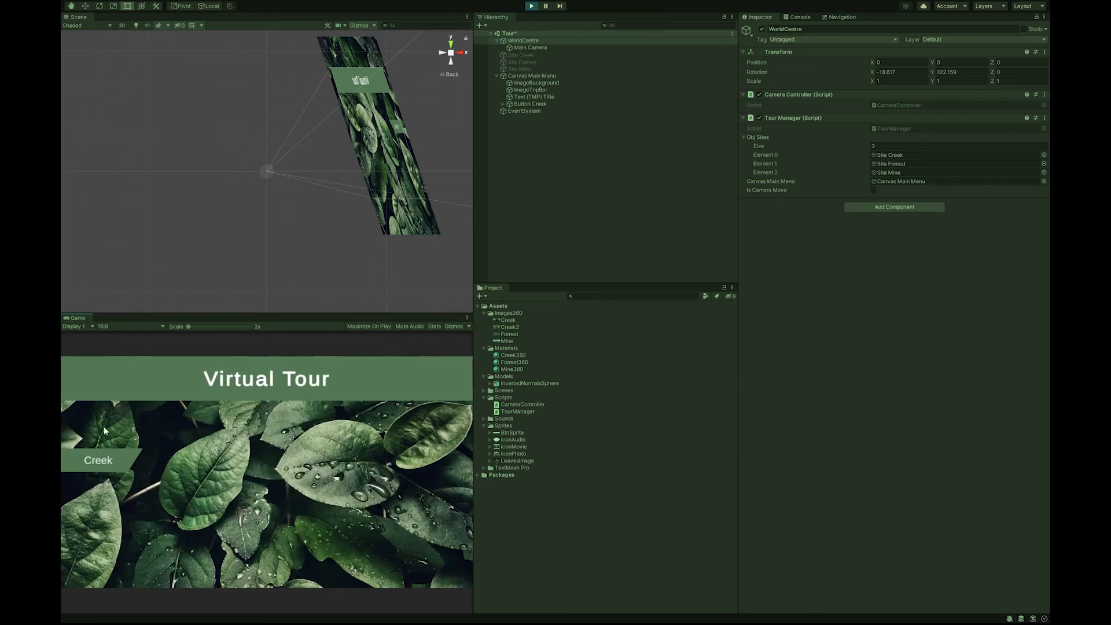
Reopen the Creek site in the running scene, return to the menu and stop play mode.
click(108, 467)
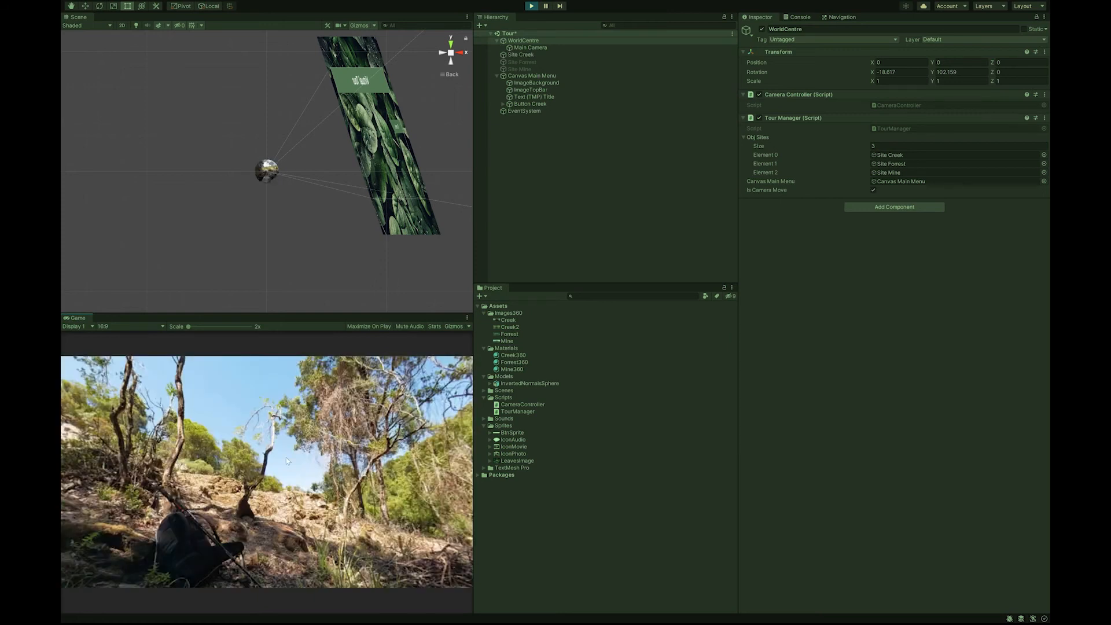
key(Escape)
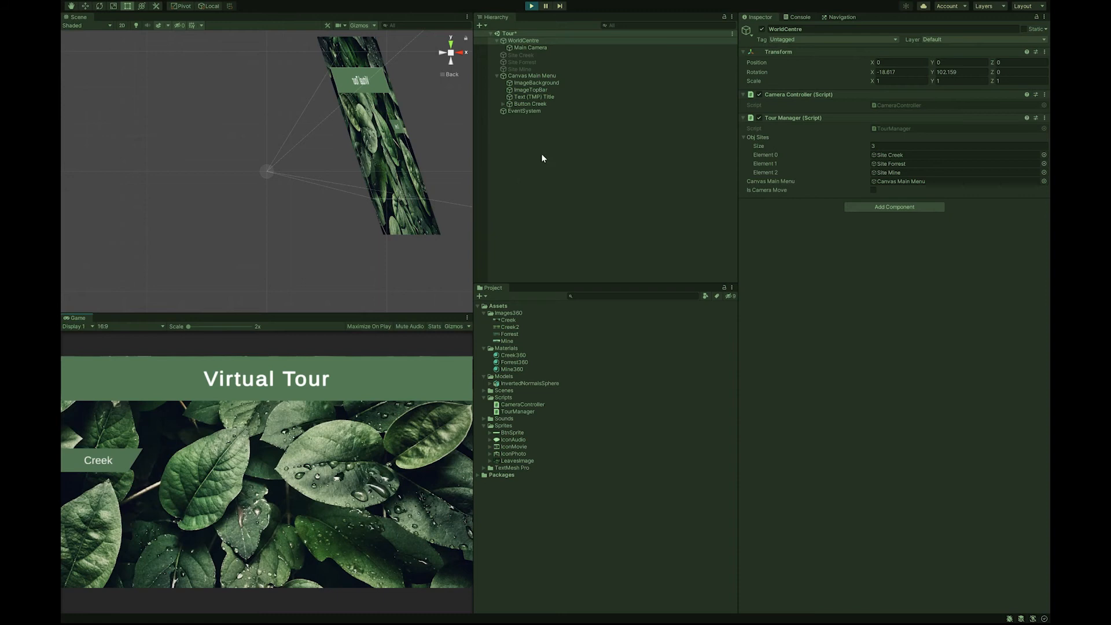
click(532, 6)
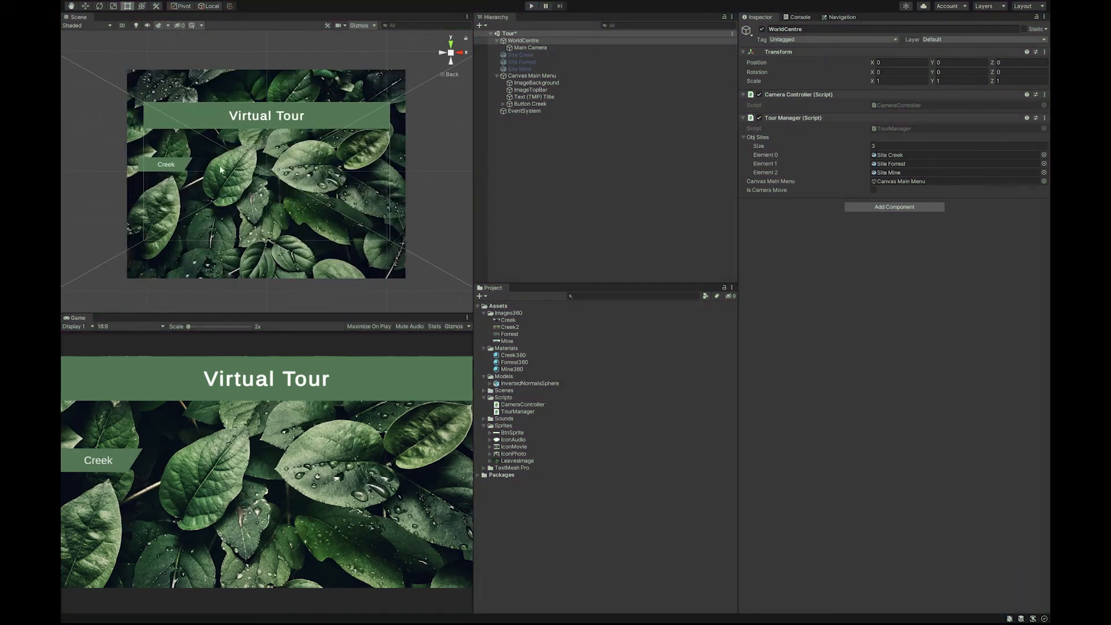
Duplicate Button Creek twice and stack the two copies in a column beneath the original.
click(527, 105)
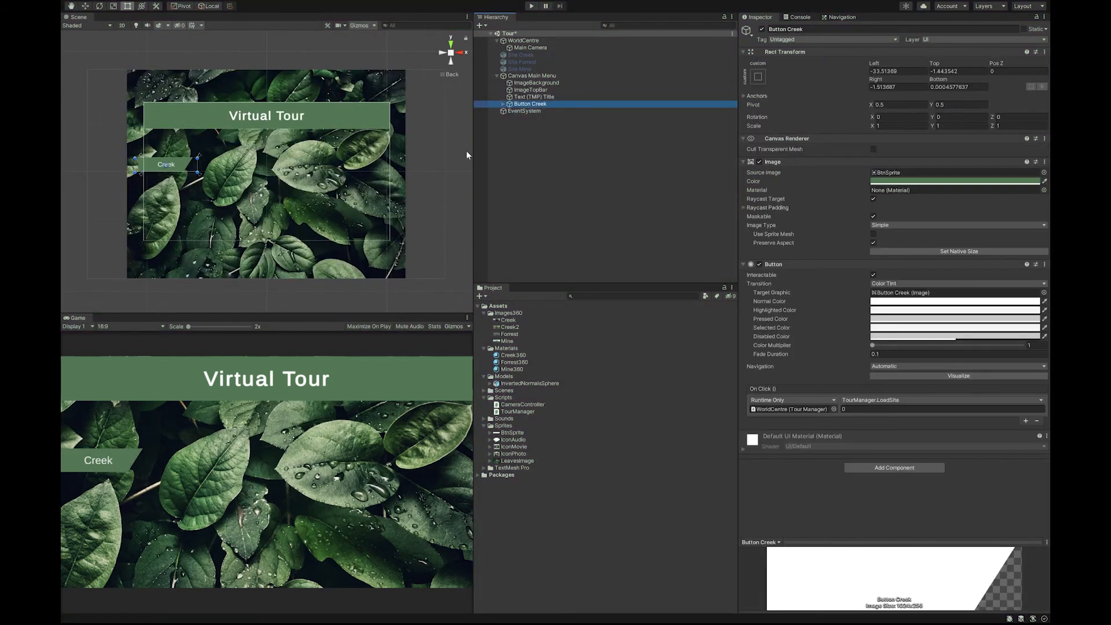
key(ctrl+d)
drag(190, 165, 182, 188)
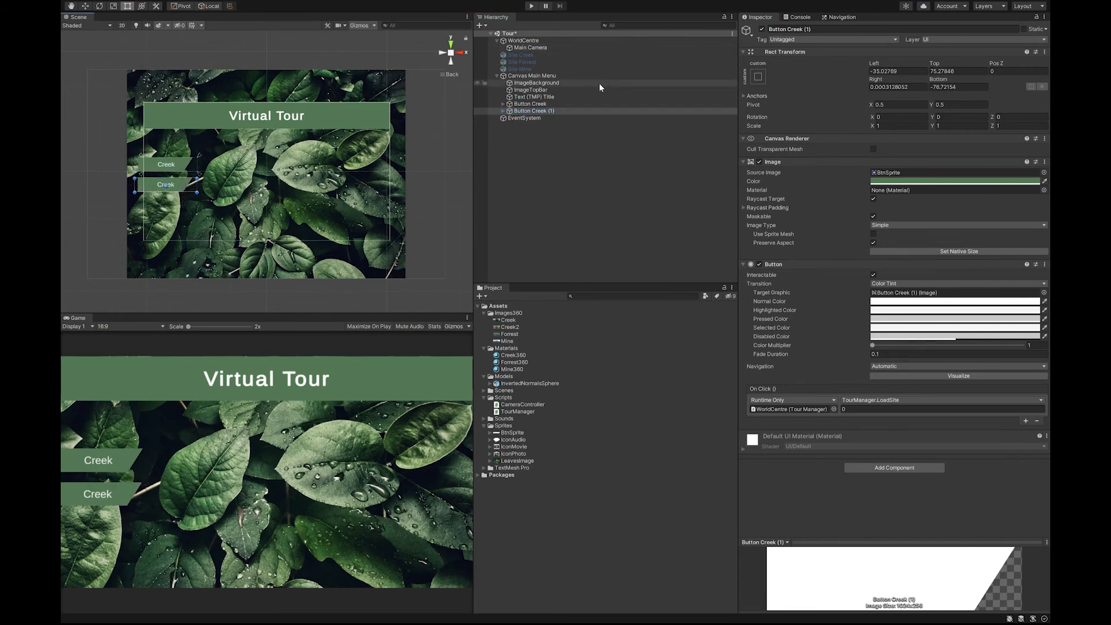
key(ctrl+d)
drag(174, 191, 174, 212)
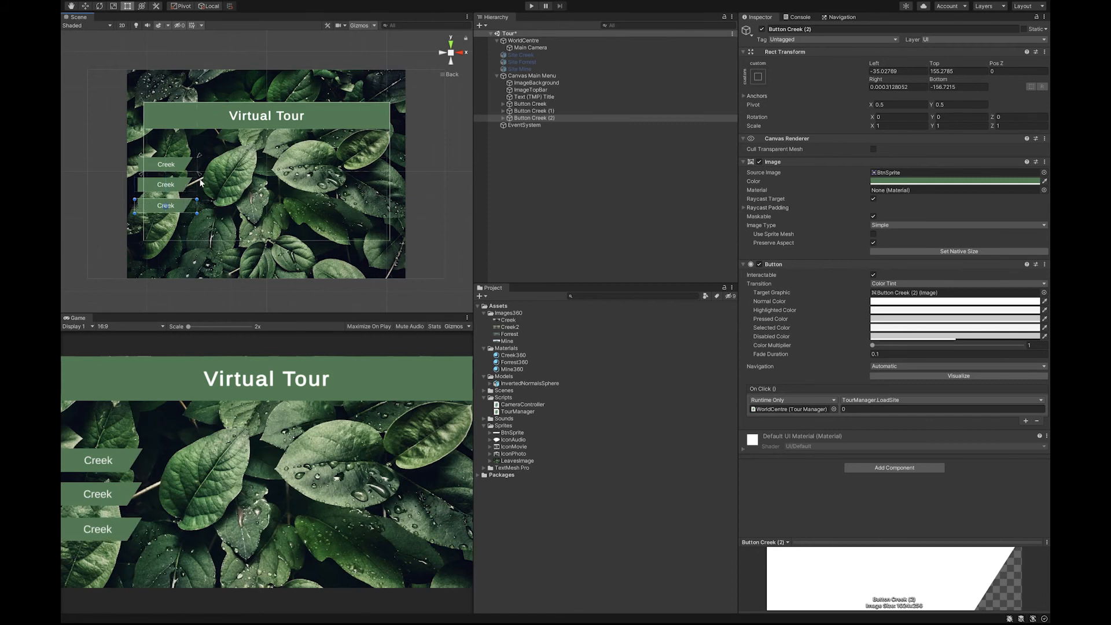
Move the anchors of both duplicated buttons to fit around their own rectangles.
drag(202, 176, 199, 217)
drag(140, 155, 142, 201)
click(540, 111)
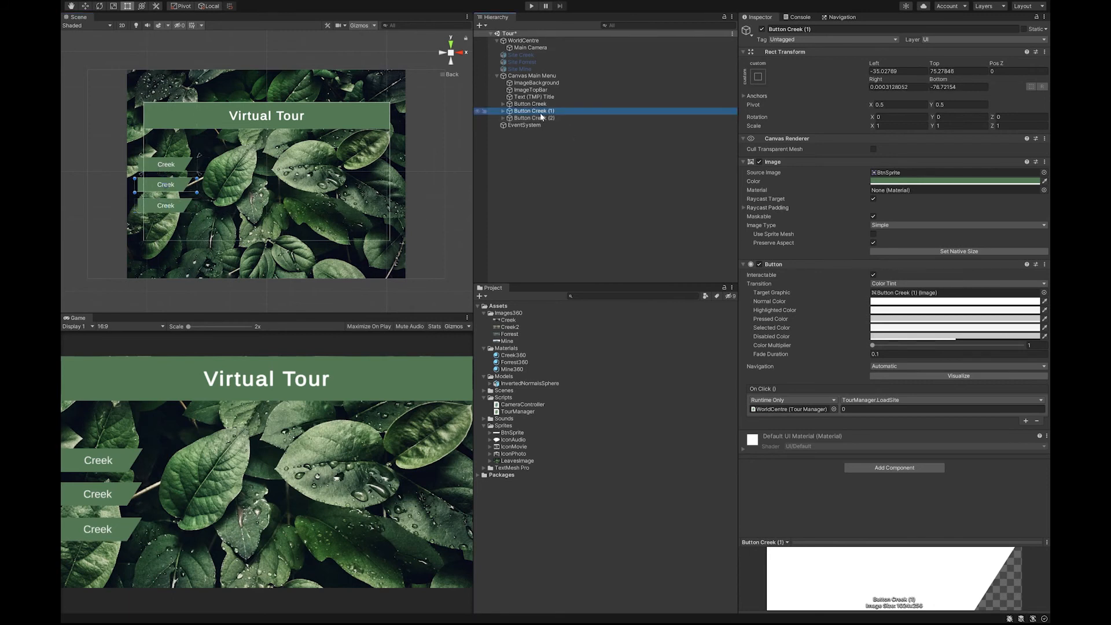
drag(199, 179, 200, 194)
drag(142, 158, 142, 174)
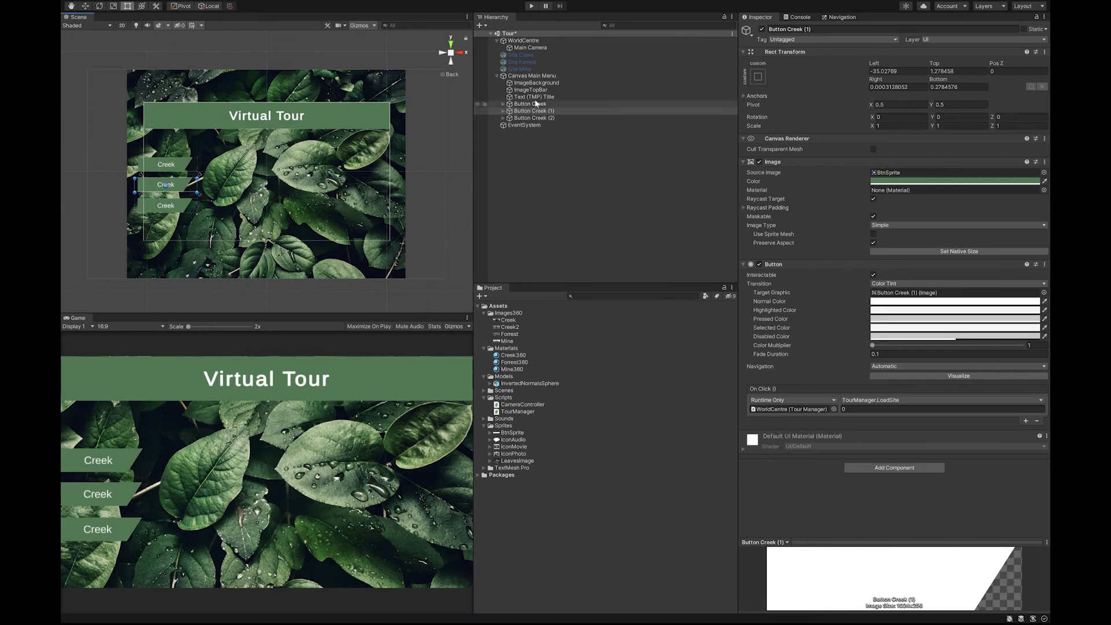
Rename Button Creek (1) as "Button Forrest" and set its On Click LoadSite value to 1.
click(539, 111)
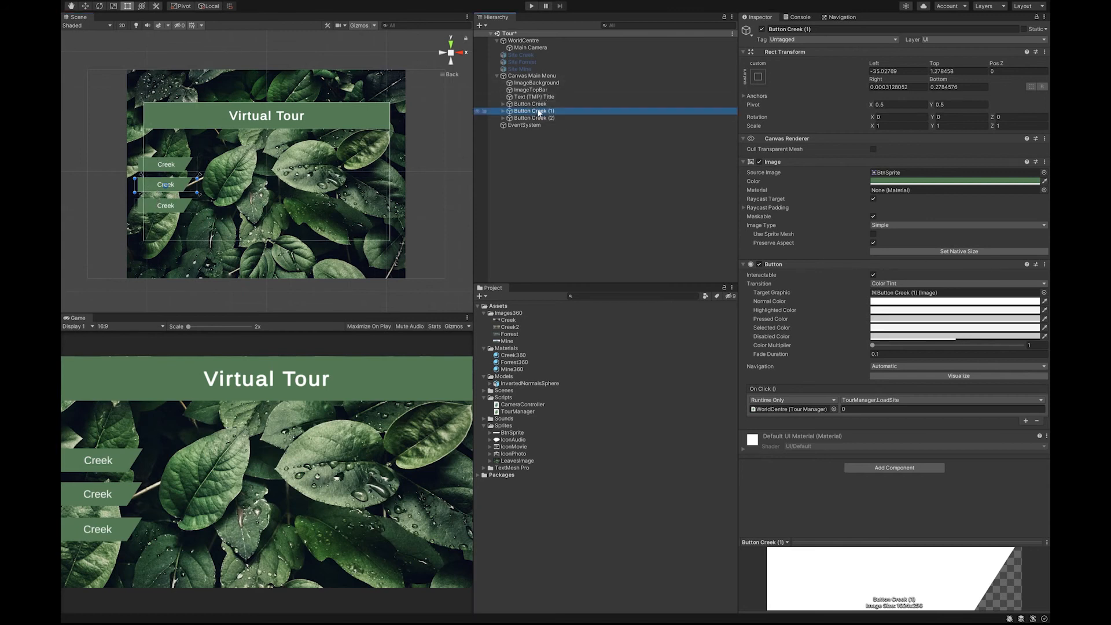
click(553, 111)
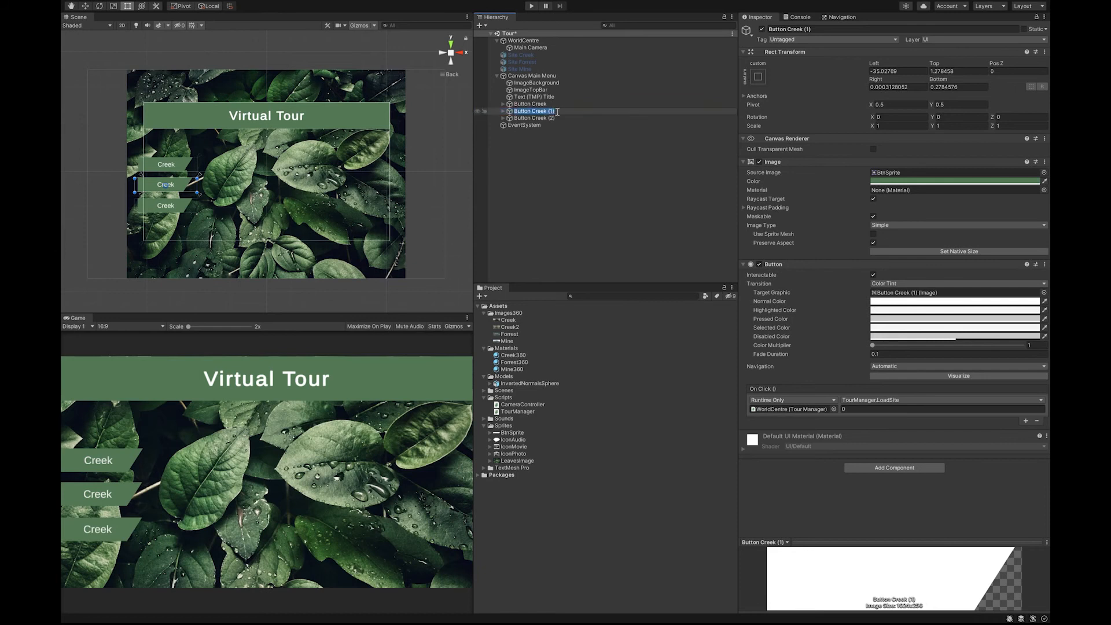
click(557, 112)
drag(557, 111, 534, 113)
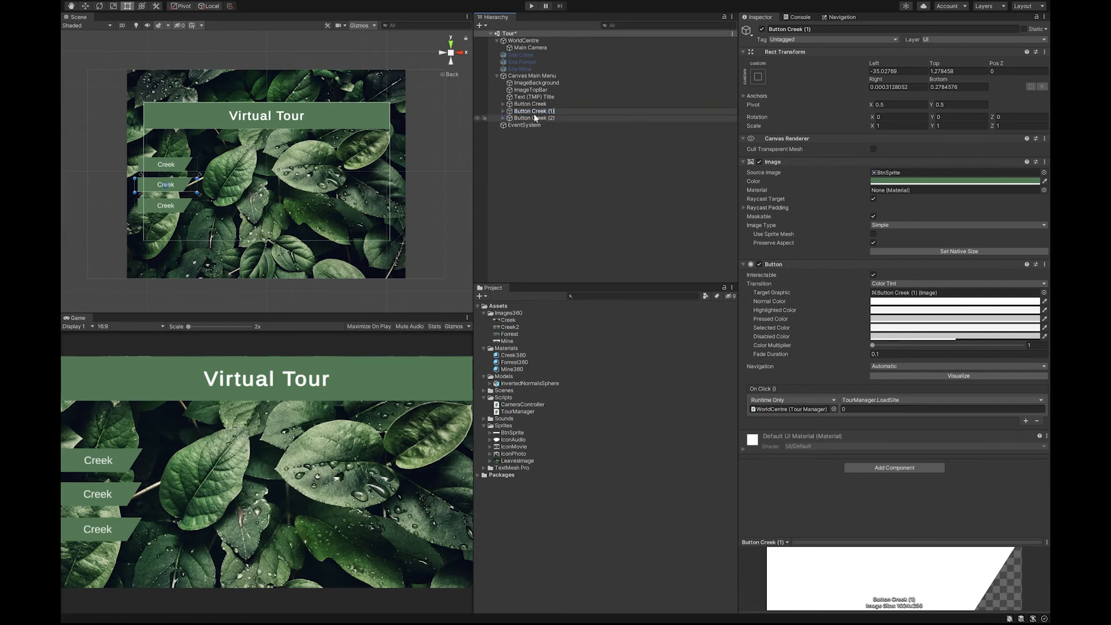
text(Forrest)
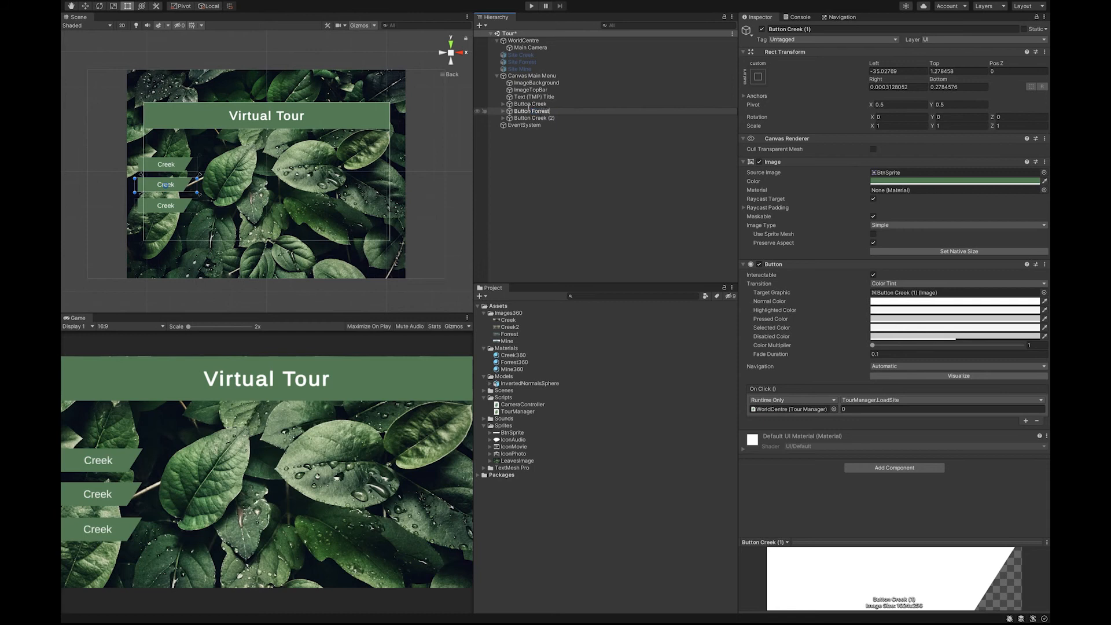
key(Return)
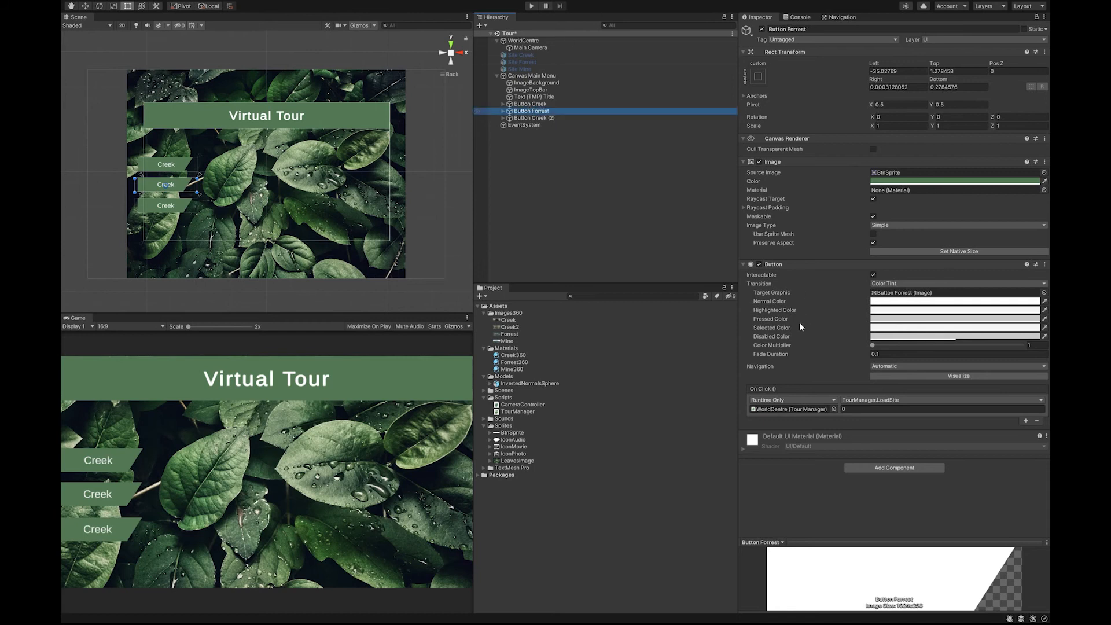
click(855, 409)
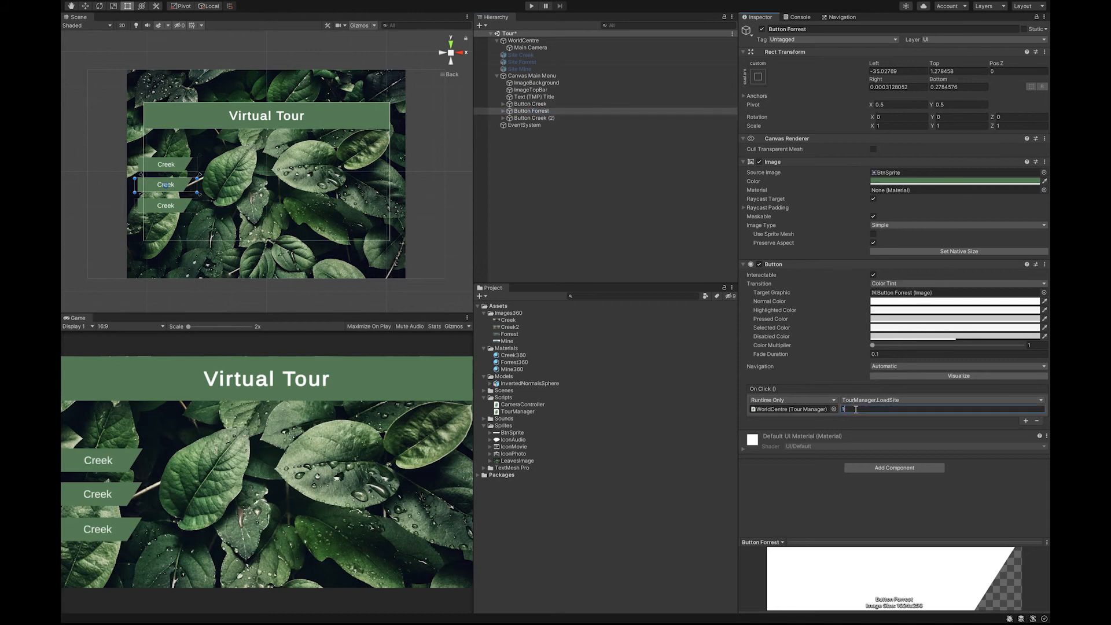
Rename Button Creek (2) as "Button Mine" and set its On Click LoadSite value to 2.
click(544, 118)
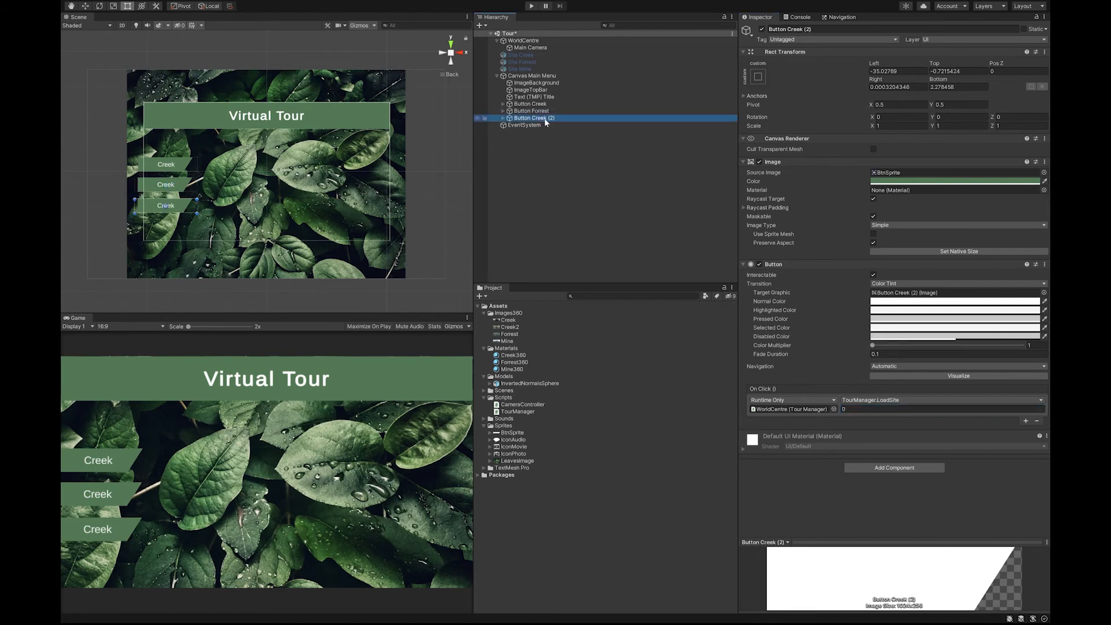
click(544, 120)
drag(554, 119, 533, 121)
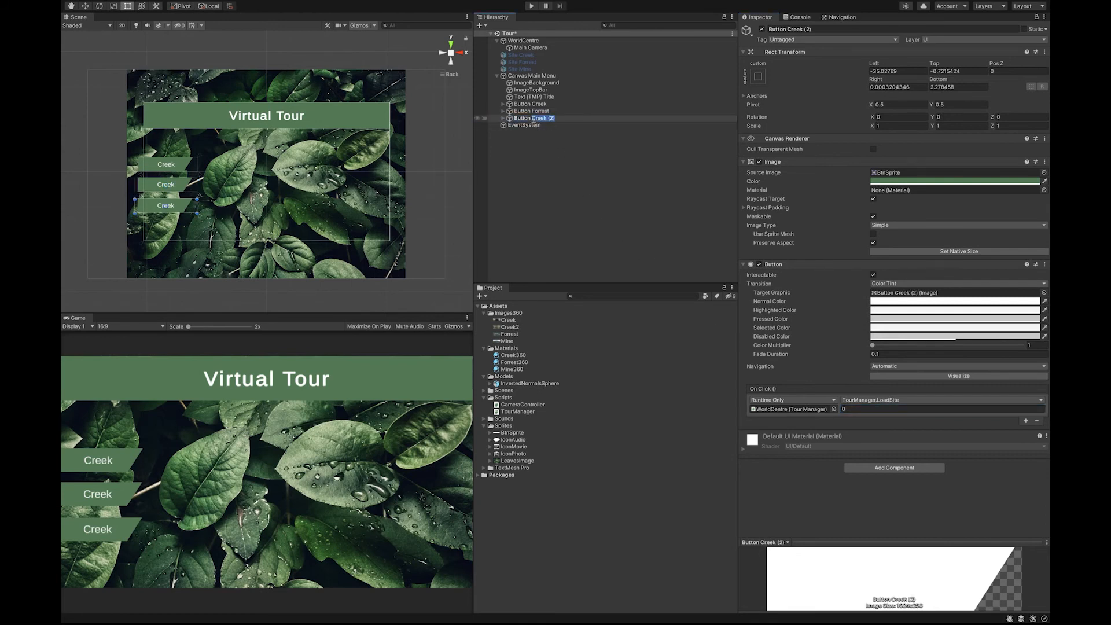
text(Mine)
key(Return)
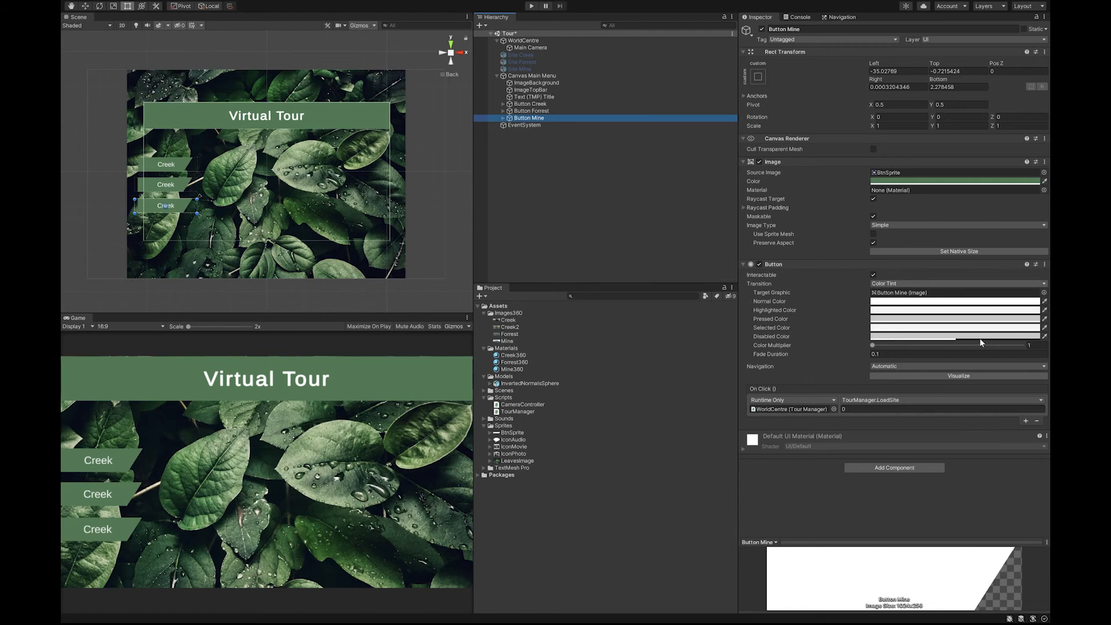
click(860, 409)
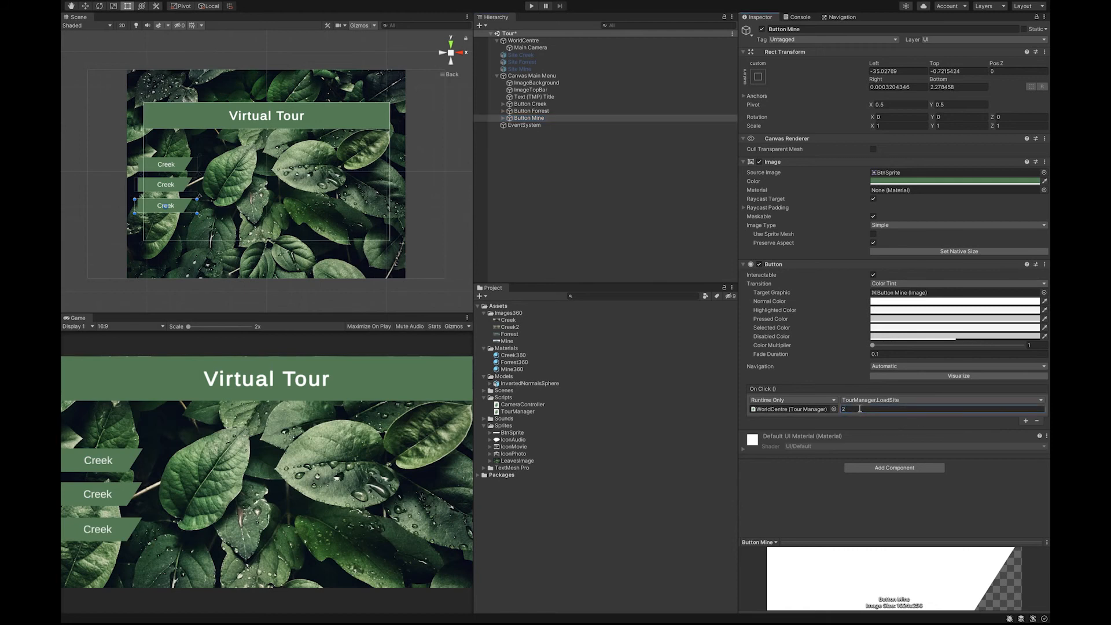
Test the second and third menu buttons in play mode, returning to the menu after each site.
key(ctrl+p)
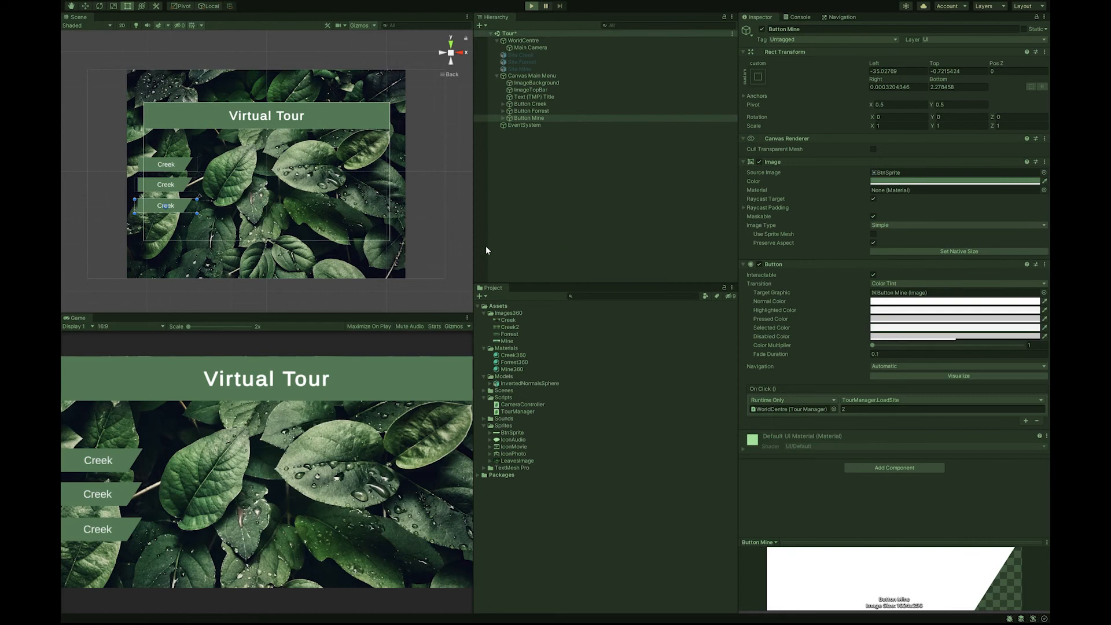
click(115, 494)
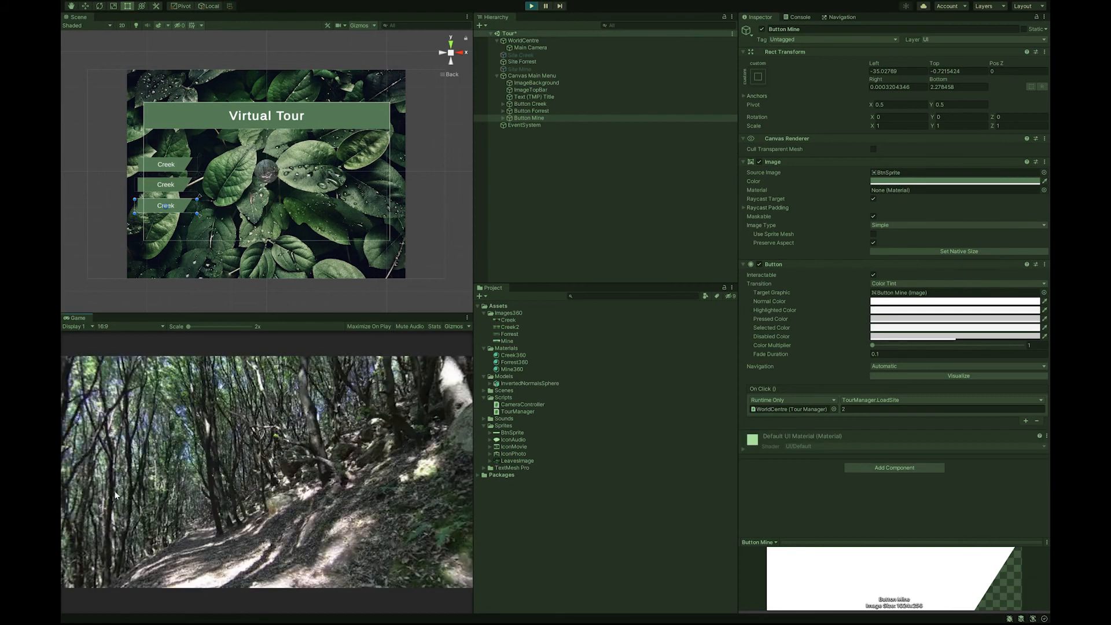
key(Escape)
click(127, 529)
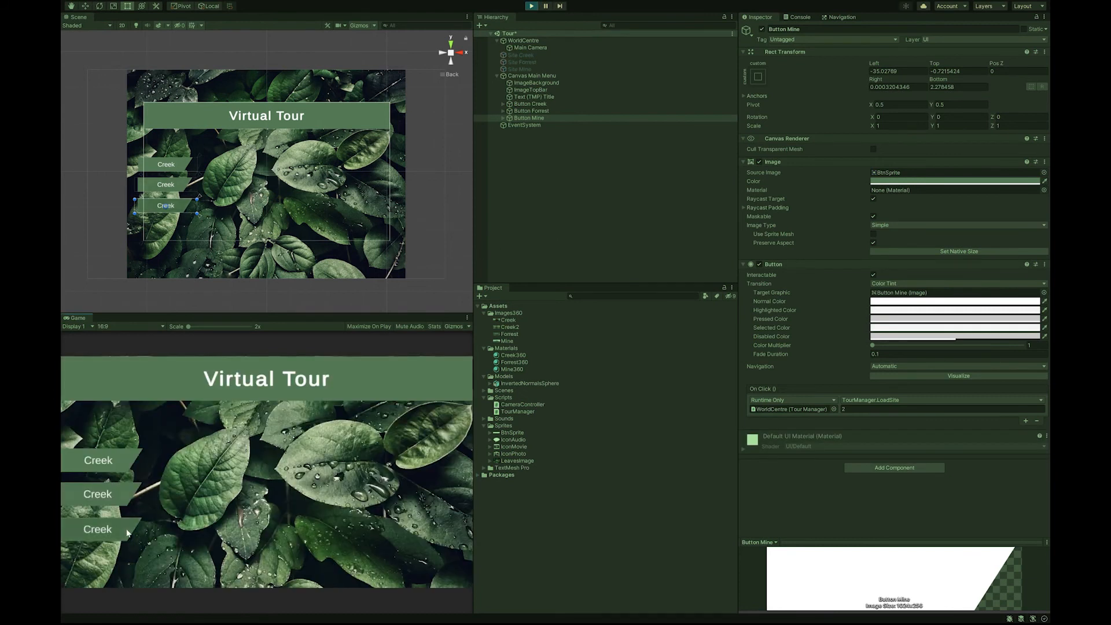
key(Escape)
click(531, 5)
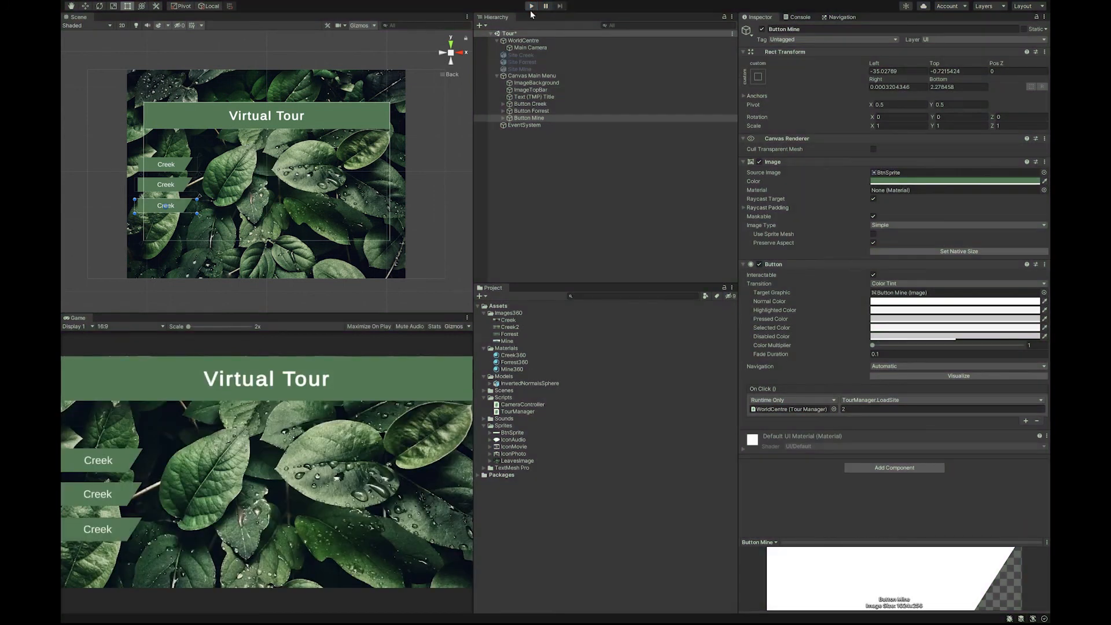
Change Button Forrest's label text to "Forrest".
click(503, 111)
click(533, 117)
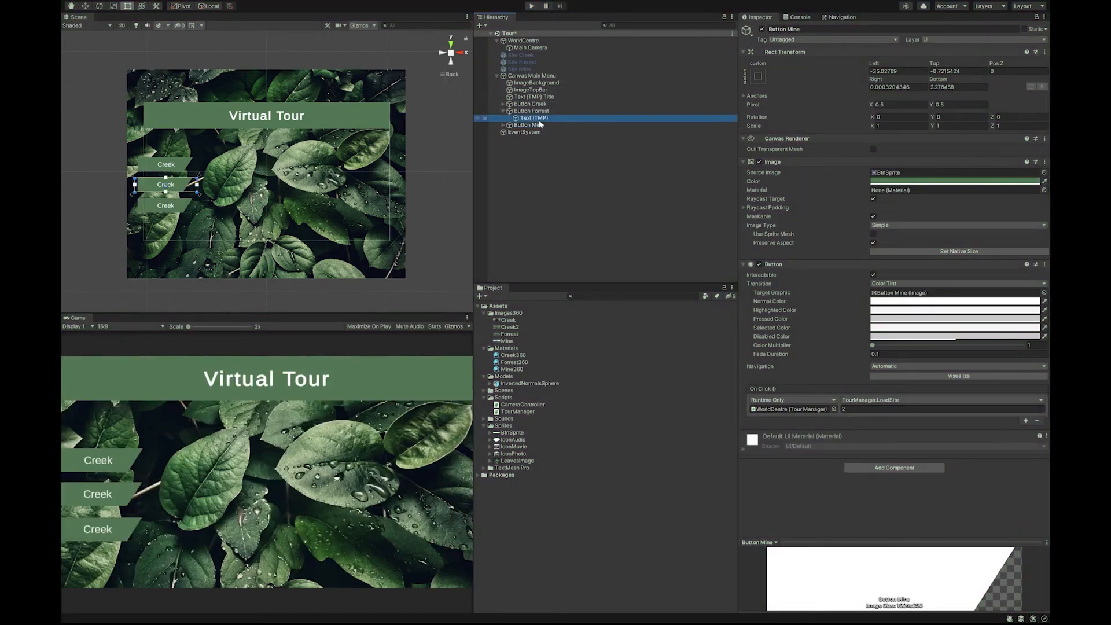
click(790, 197)
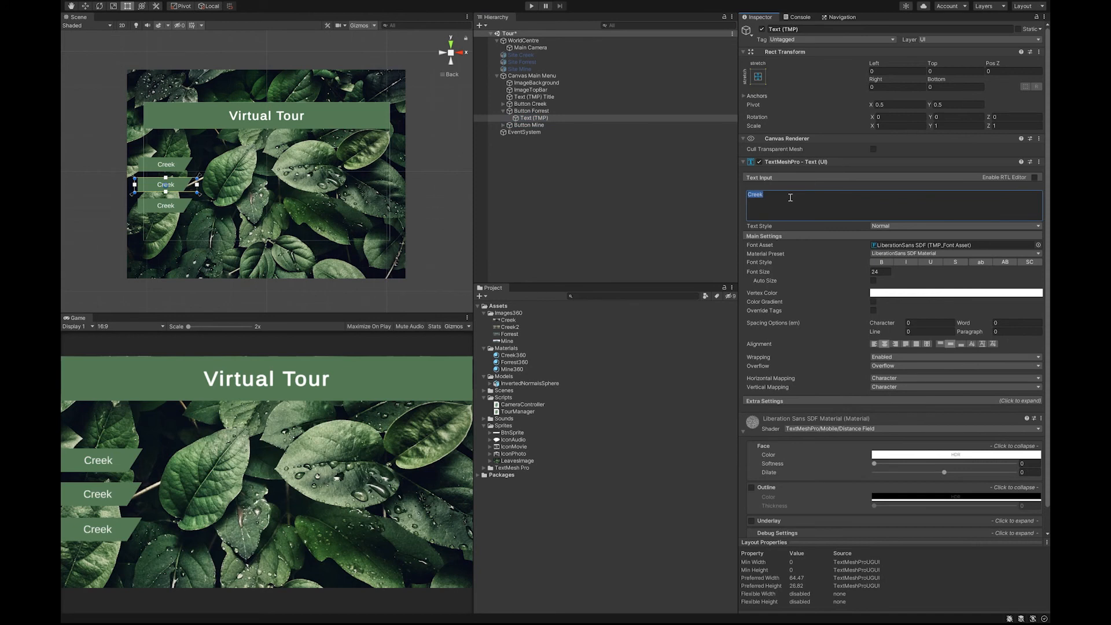
text(Forrest)
Change Button Mine's label text to "Mine" and collapse both buttons in the hierarchy.
click(503, 125)
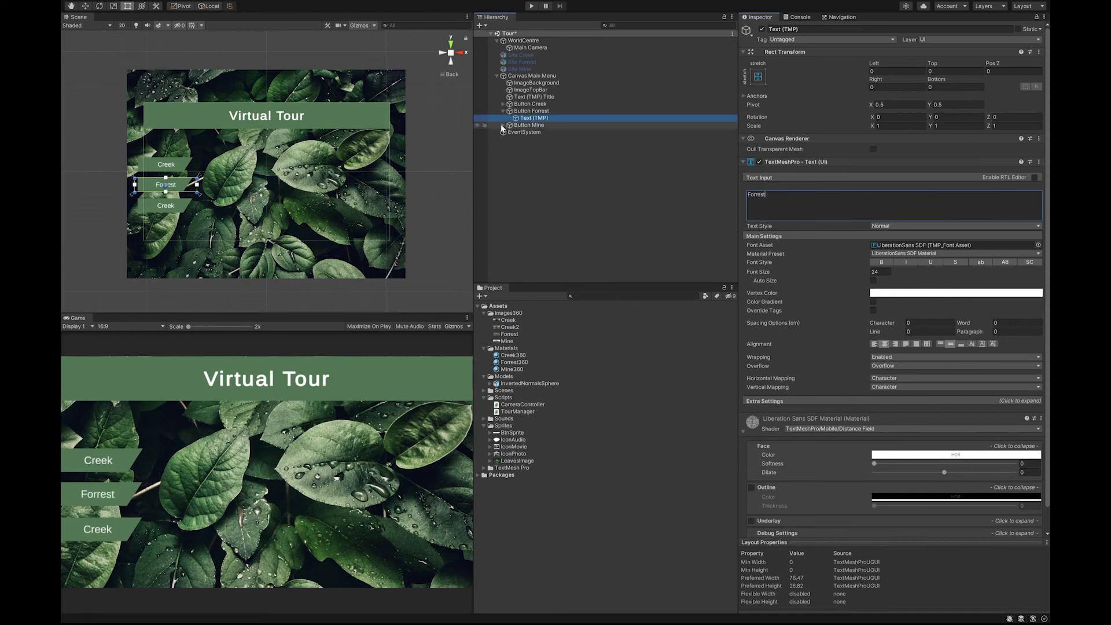
click(549, 132)
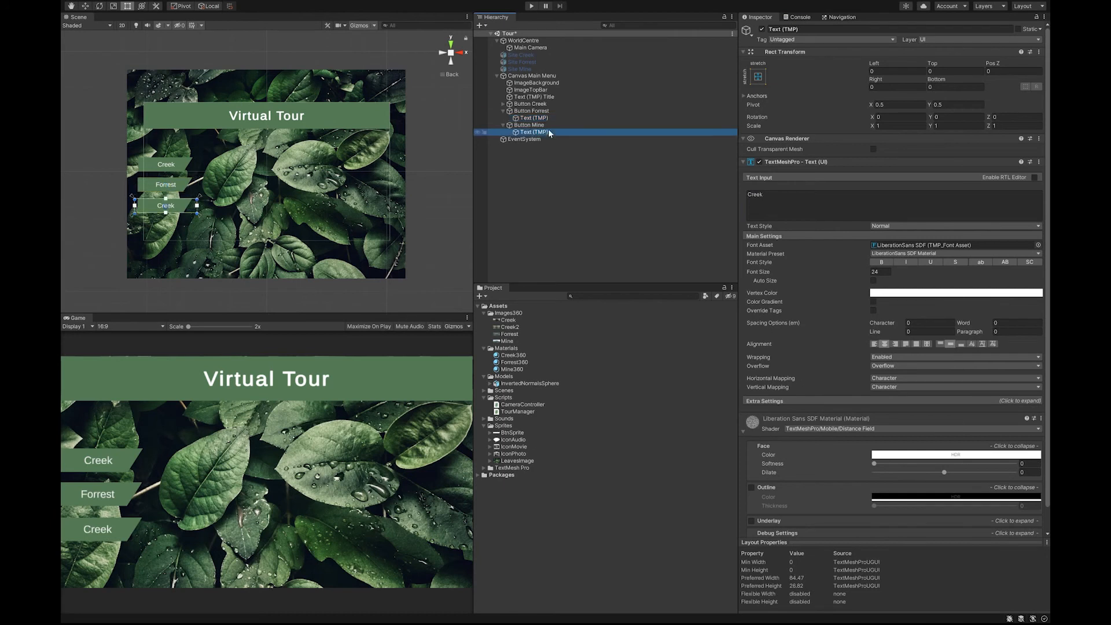
click(762, 195)
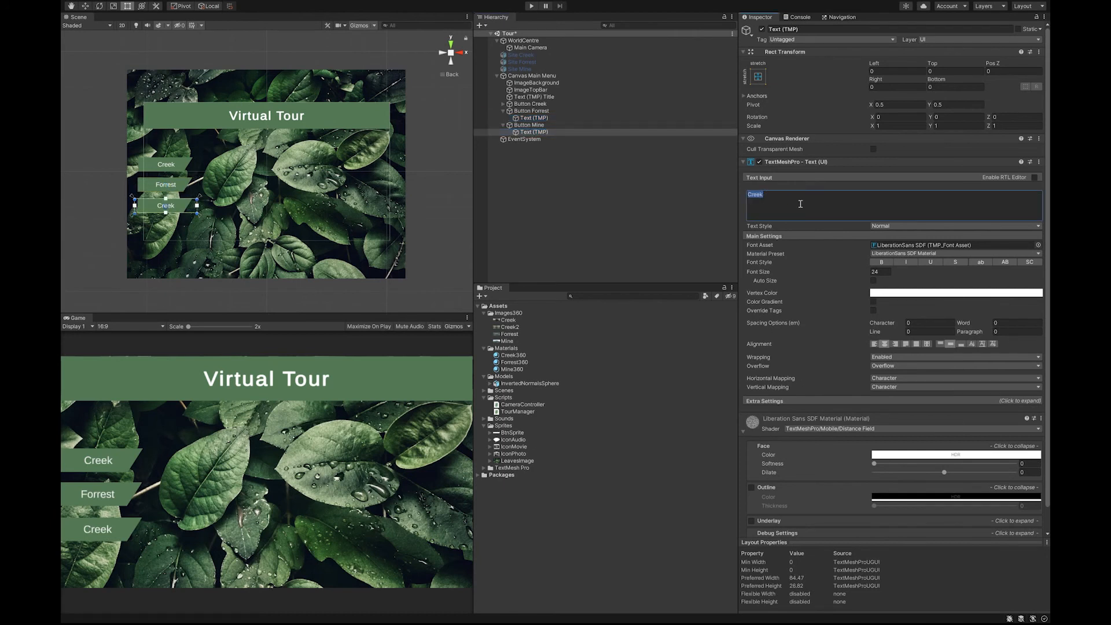
text(Mine)
click(502, 125)
click(502, 111)
Nudge Button Forrest slightly down to even the spacing between the buttons, and refit its anchors around it.
click(179, 187)
drag(178, 185, 178, 187)
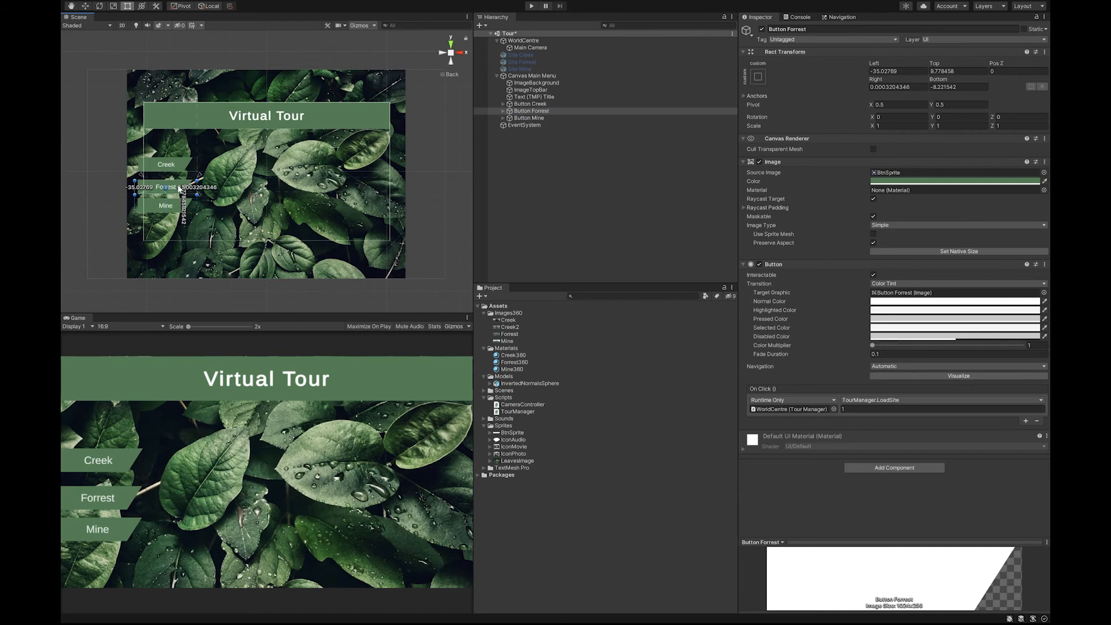
drag(179, 186, 230, 217)
click(179, 189)
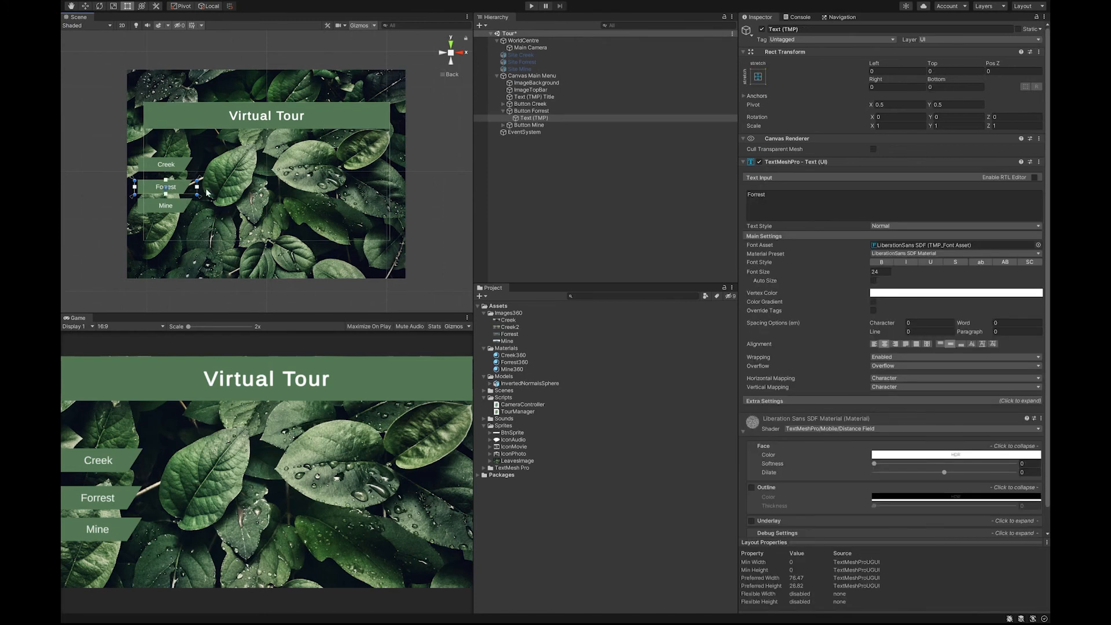
click(206, 188)
click(533, 111)
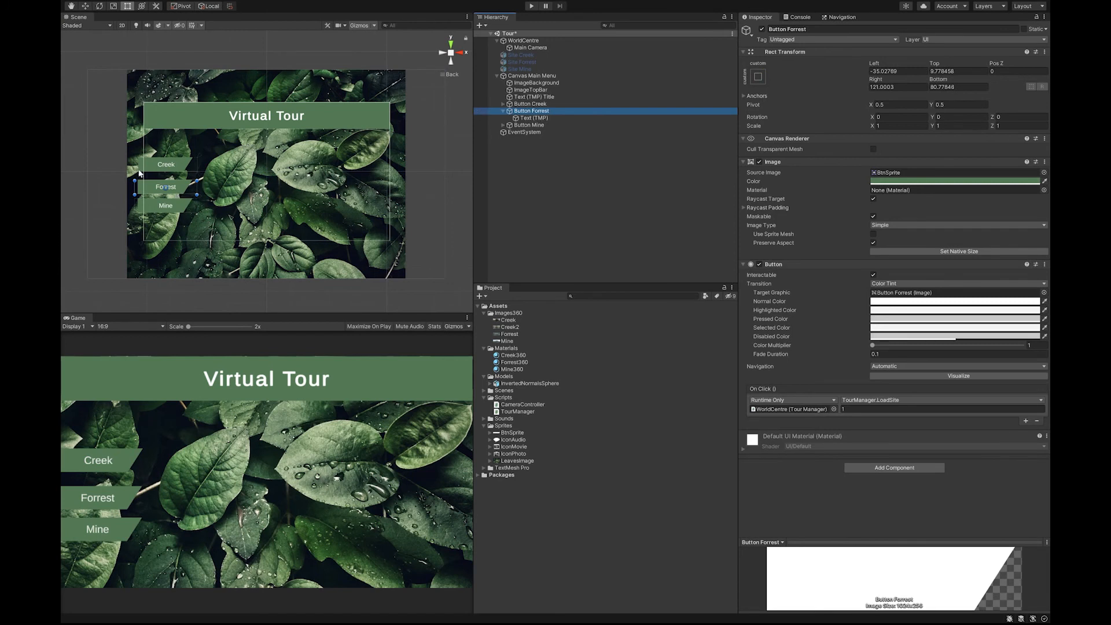
drag(141, 174, 199, 176)
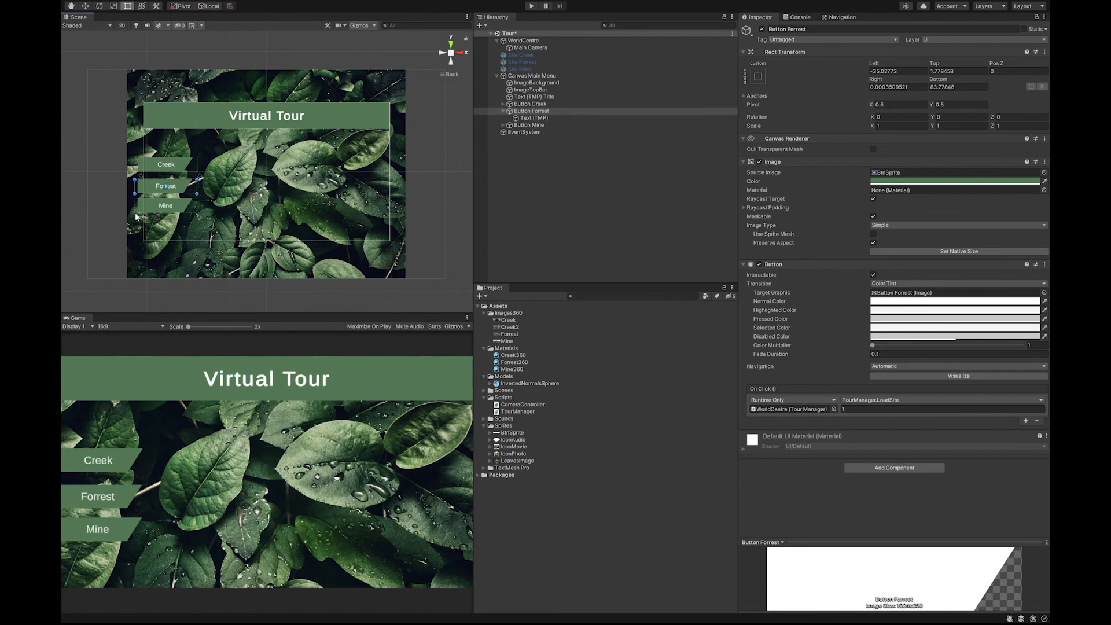
drag(140, 216, 140, 197)
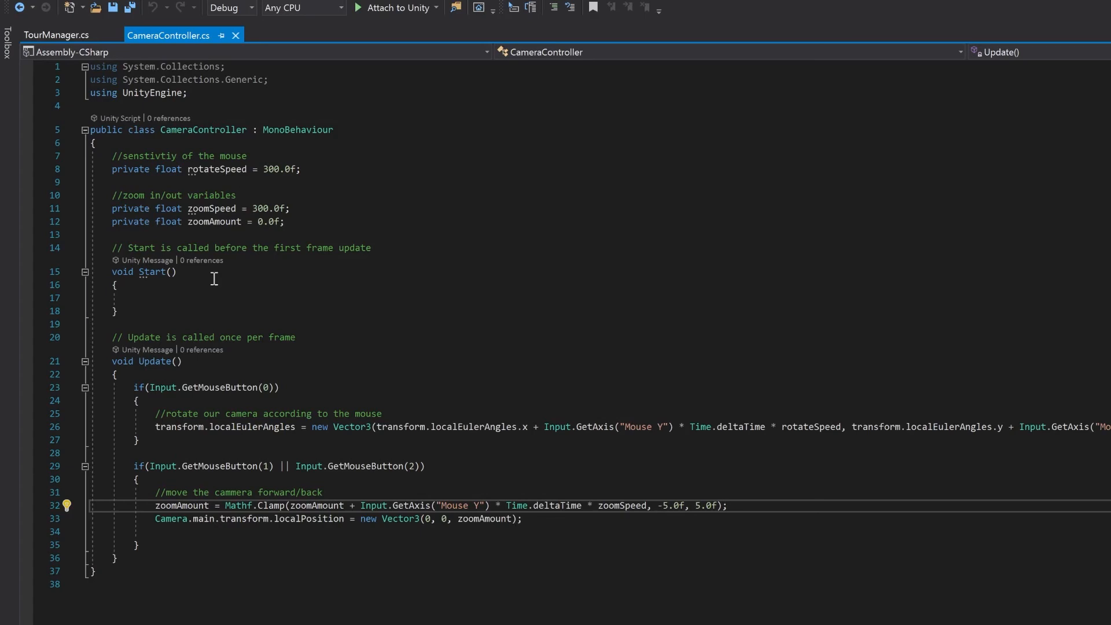
Declare a private TourManager field named tourManager below the zoom variables in CameraController, under the comment "//tourmanger".
click(171, 374)
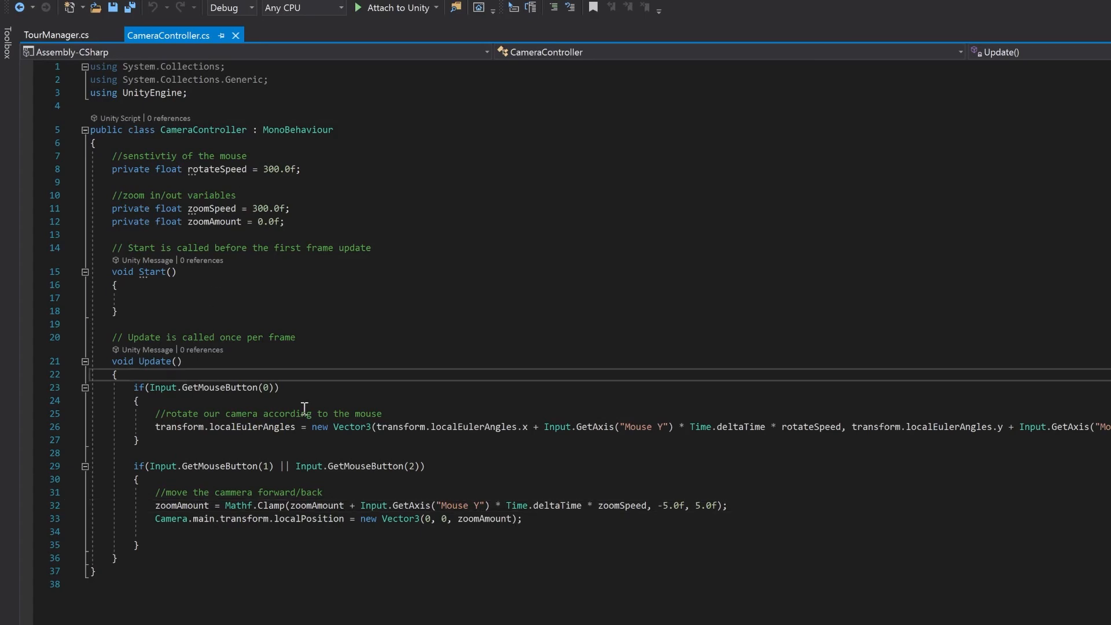
key(Return)
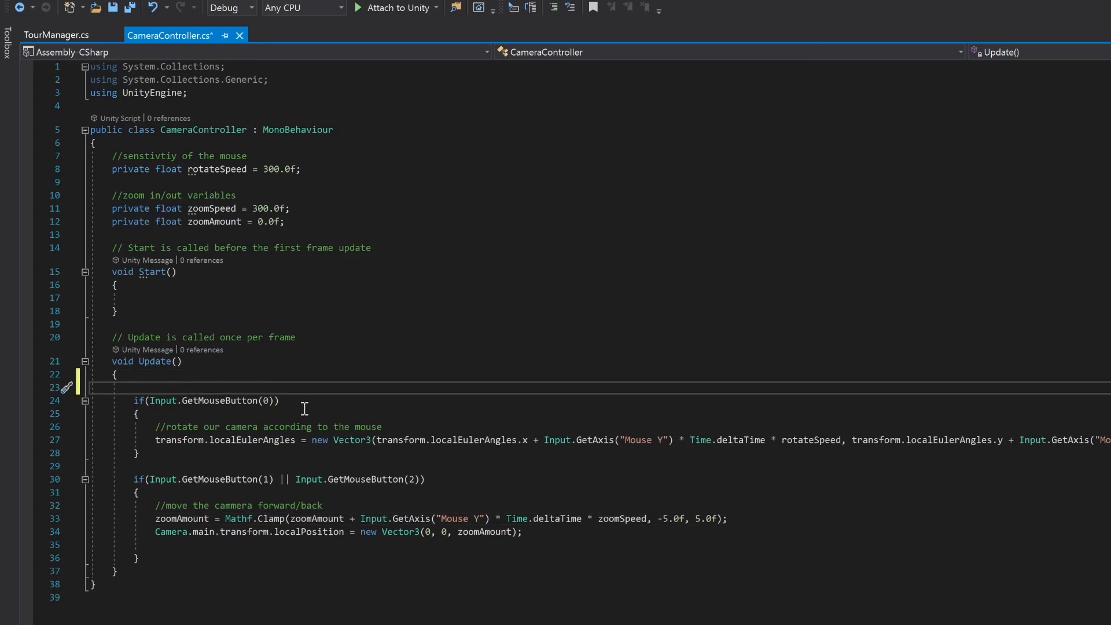
click(304, 222)
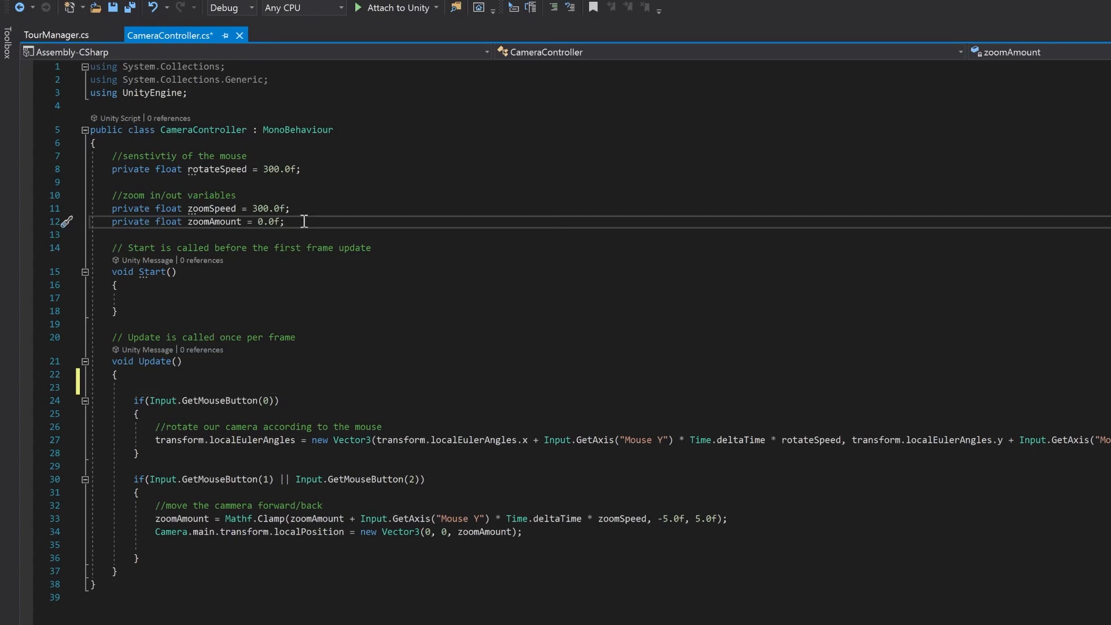
key(Return)
key(Return)
text(//tou)
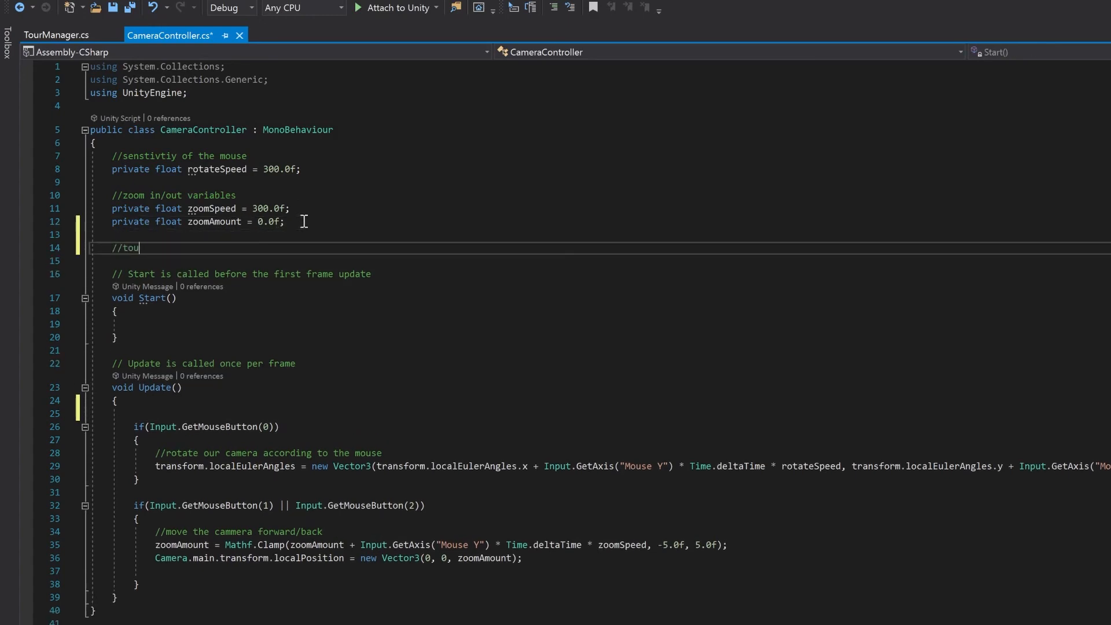
key(BackSpace)
key(BackSpace)
key(BackSpace)
key(BackSpace)
text(tourmanger)
key(Down)
text(p)
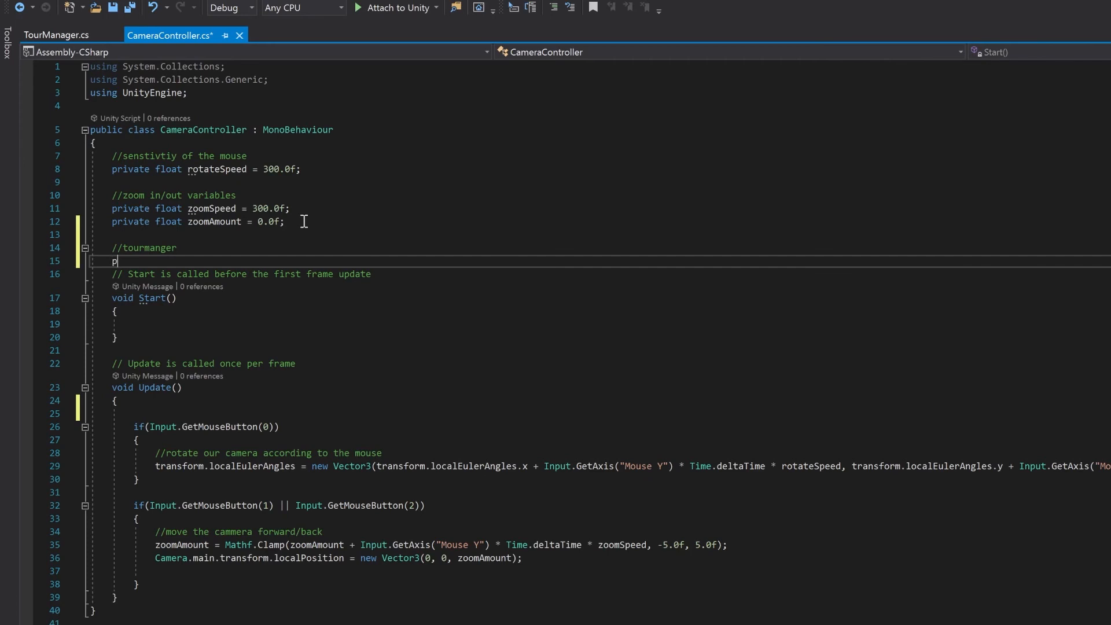
text(rivate TourManager tourManager)
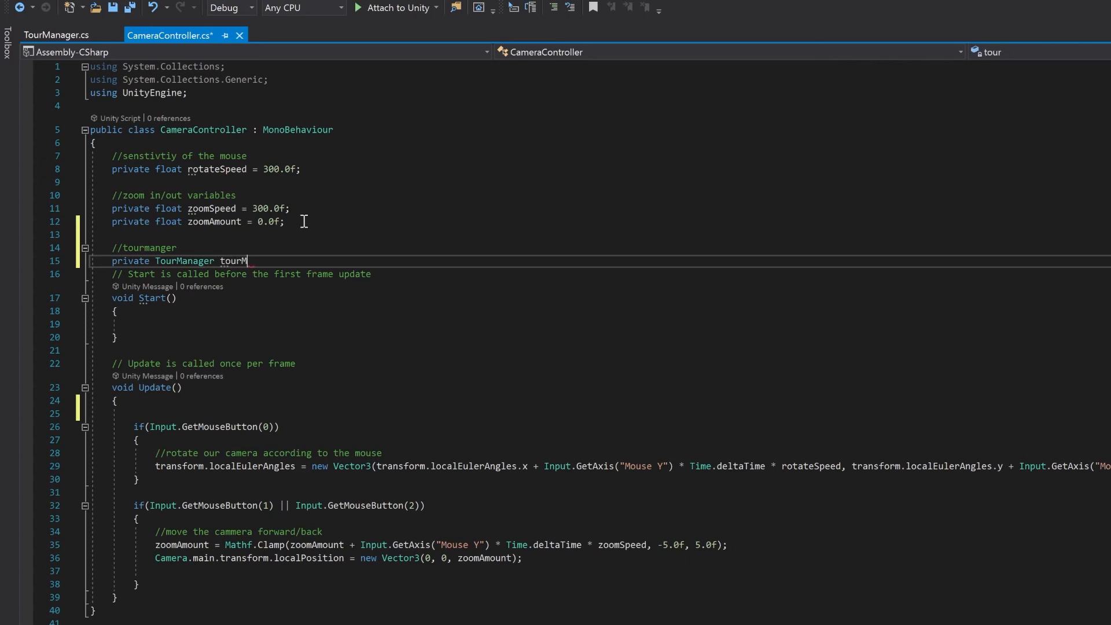
text(;)
Add the line tourManager.GetComponent<TourManager>(); inside the Start method.
key(Down)
key(Down)
key(Down)
key(Down)
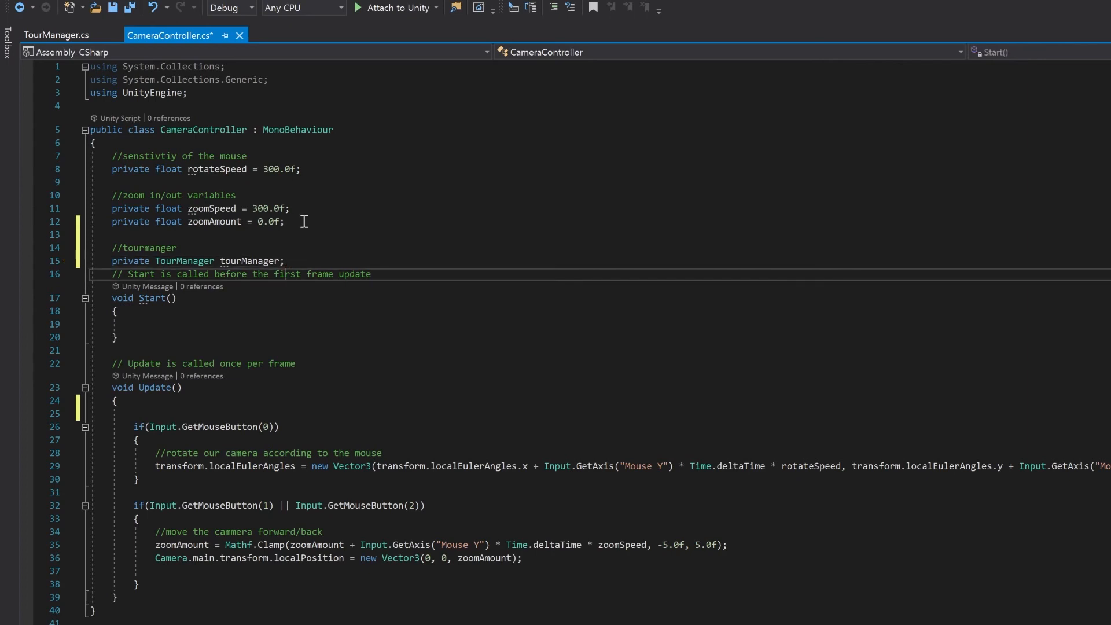
text(tourManager.GetComponent)
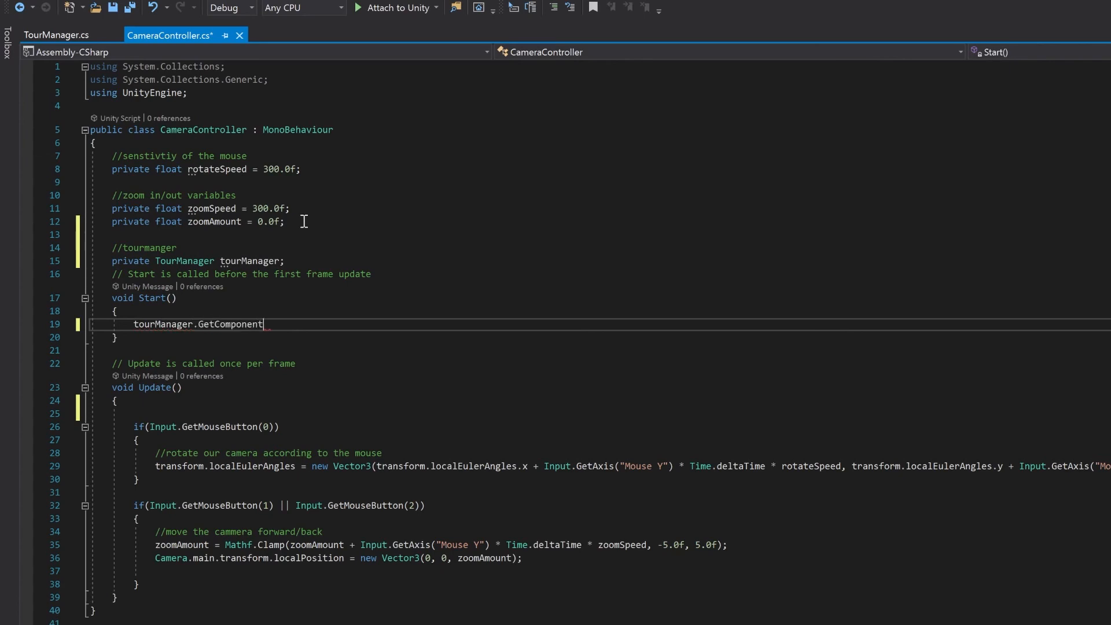
text(M<TourManager>();)
Insert an empty if(tourManager.isCameraMove) block with braces at the beginning of Update.
click(153, 404)
key(Return)
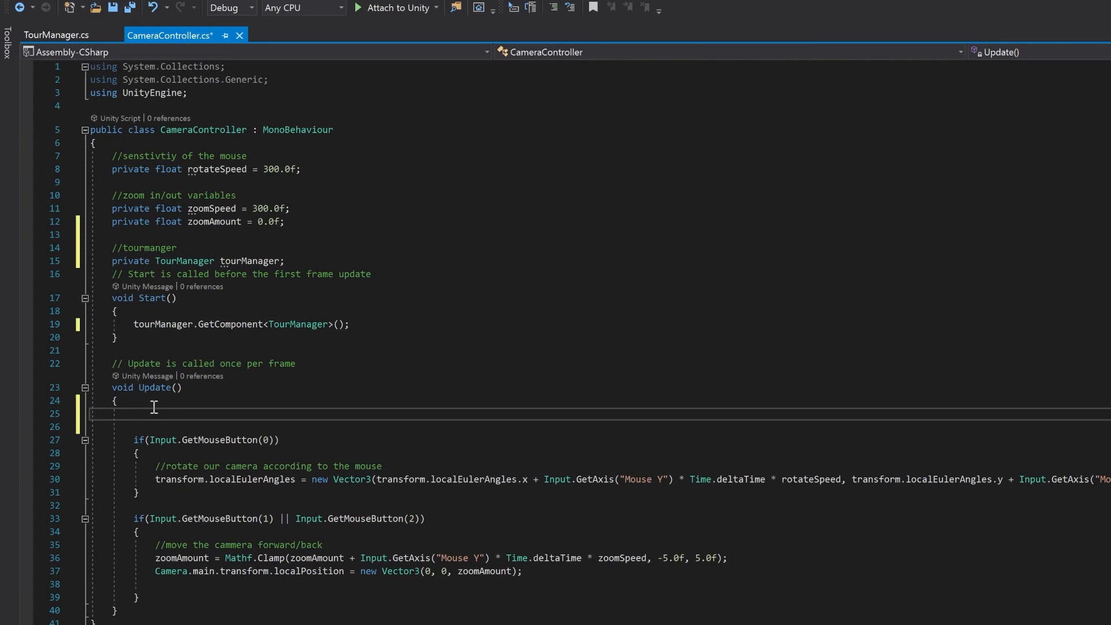
text(if(tourManager.isCameraMove))
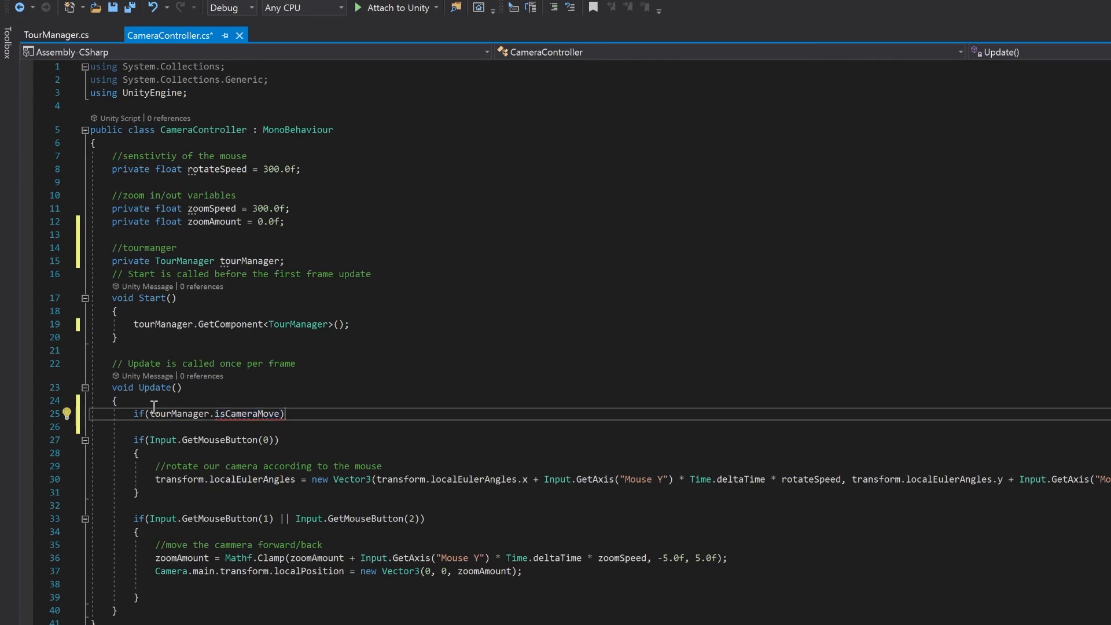
key(Return)
text({)
key(Return)
key(Return)
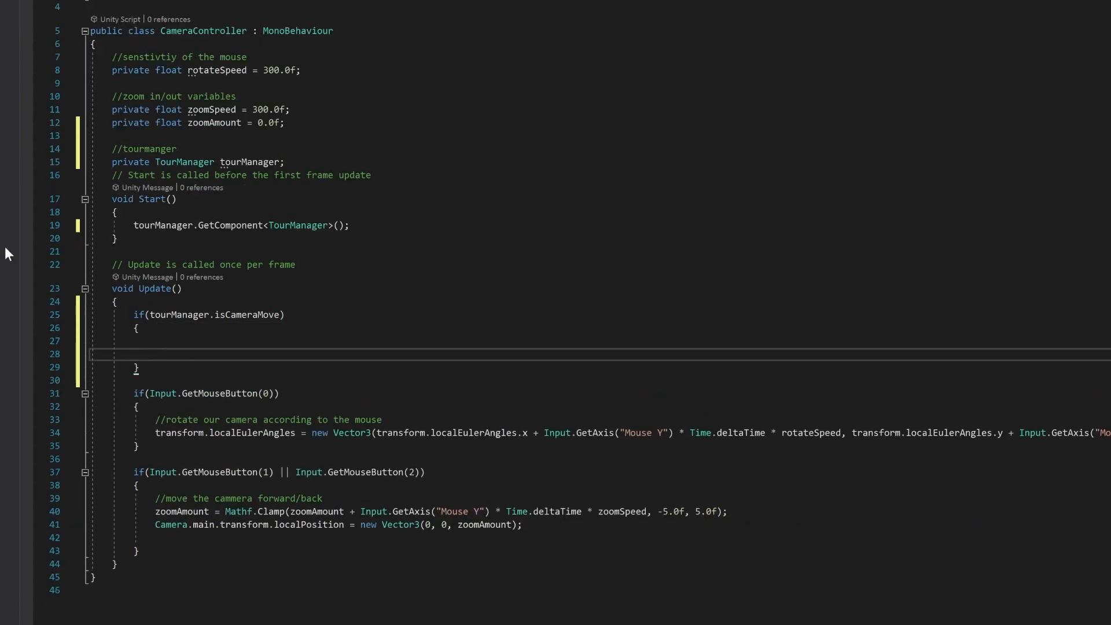
Move both Input.GetMouseButton blocks inside the isCameraMove condition and save the script.
drag(173, 553, 73, 402)
key(ctrl+x)
click(198, 343)
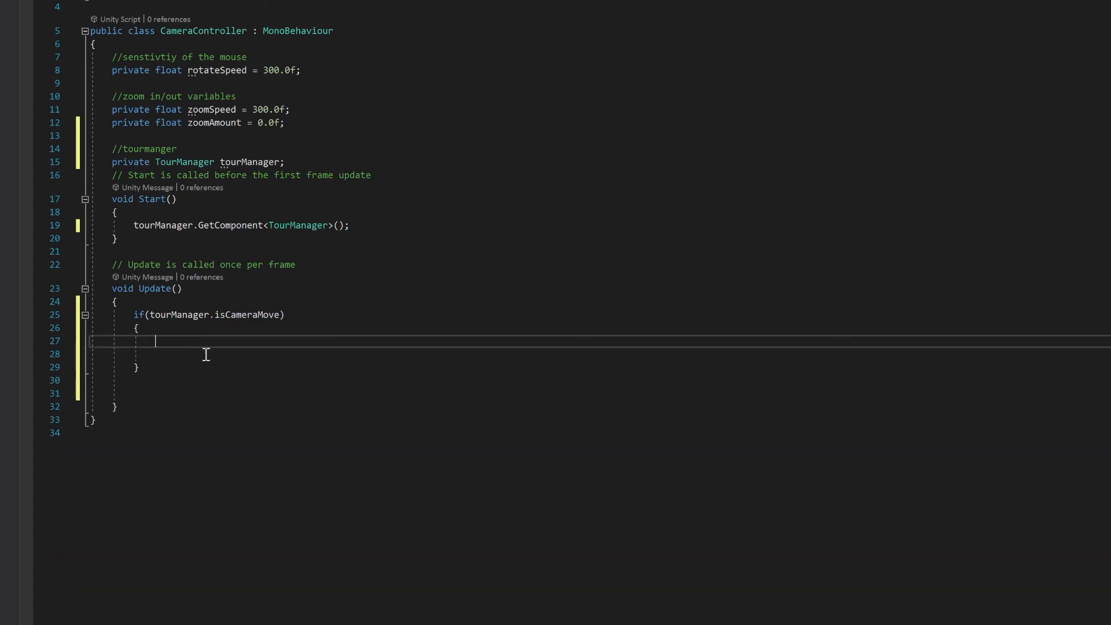
key(ctrl+v)
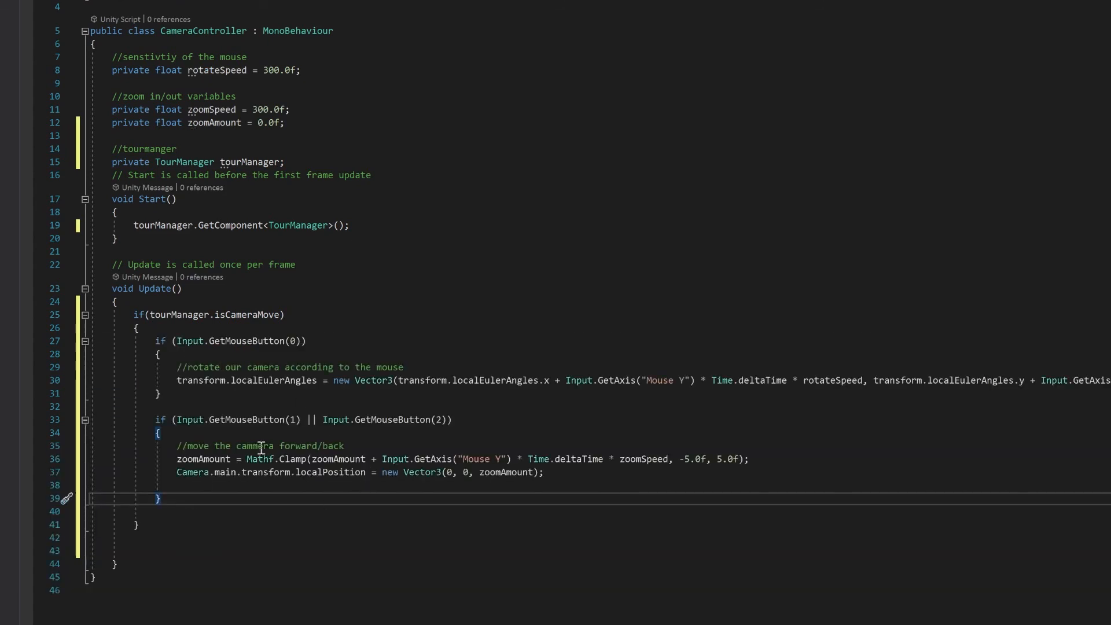
scroll(261, 447, down, 6)
key(ctrl+s)
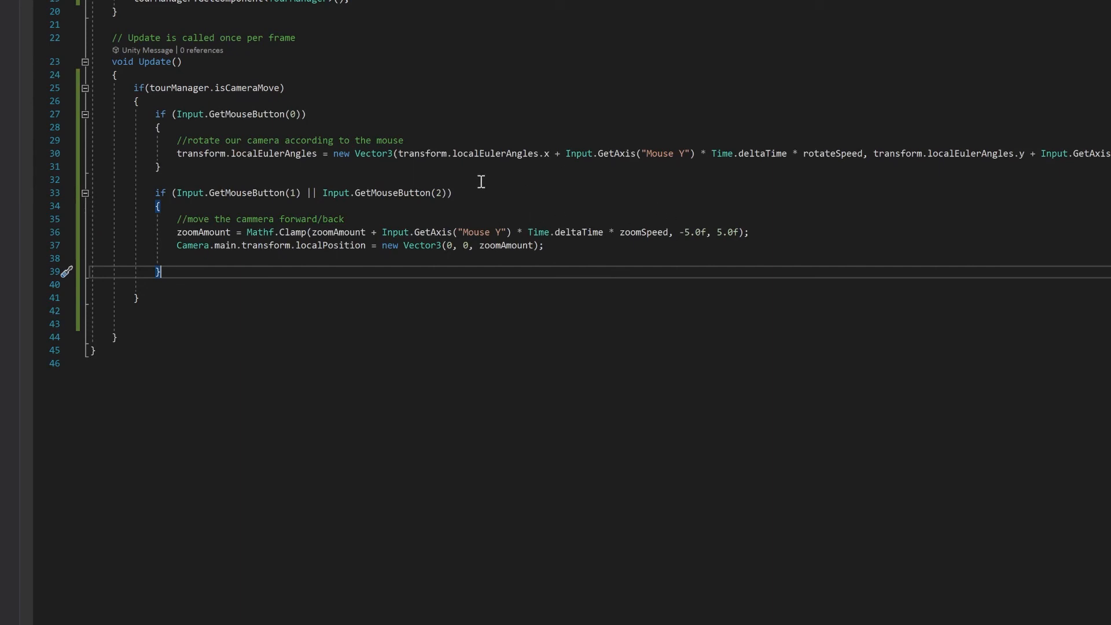
Create an empty void ResetCamera() method below Update in CameraController.
click(144, 340)
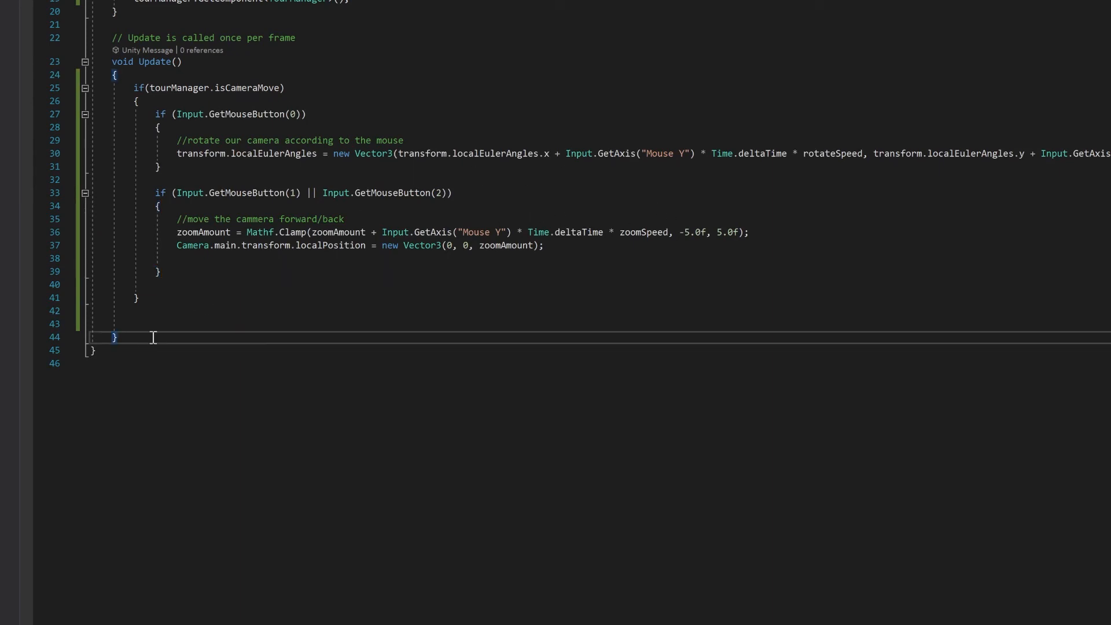
key(Return)
key(Return)
text(void)
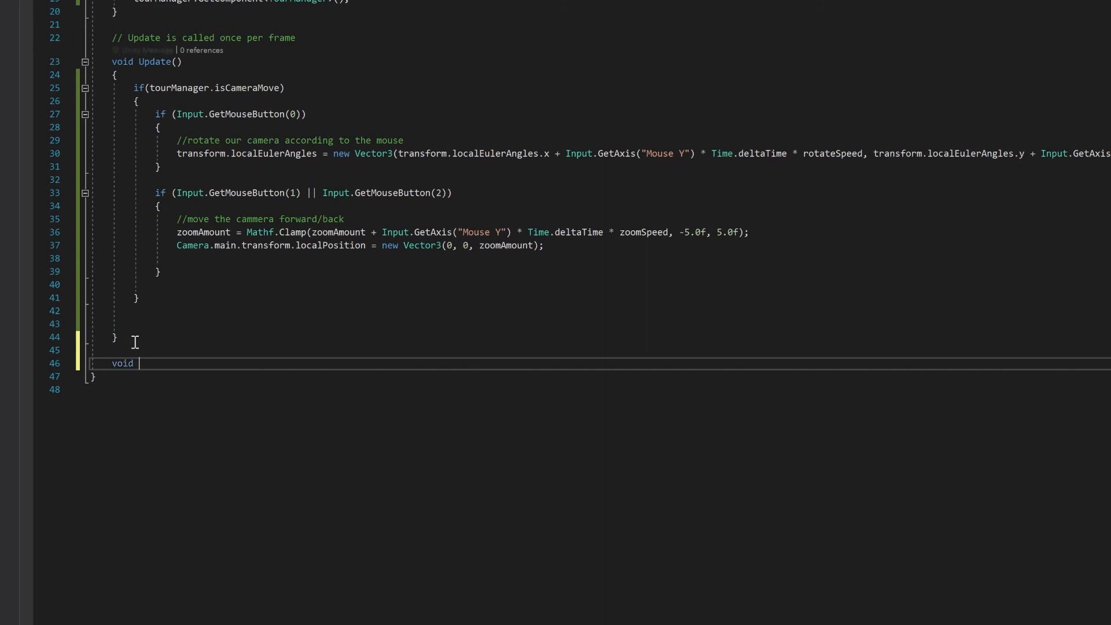
text( ResetCam)
key(BackSpace)
key(BackSpace)
text(amera())
key(Return)
text({)
key(Return)
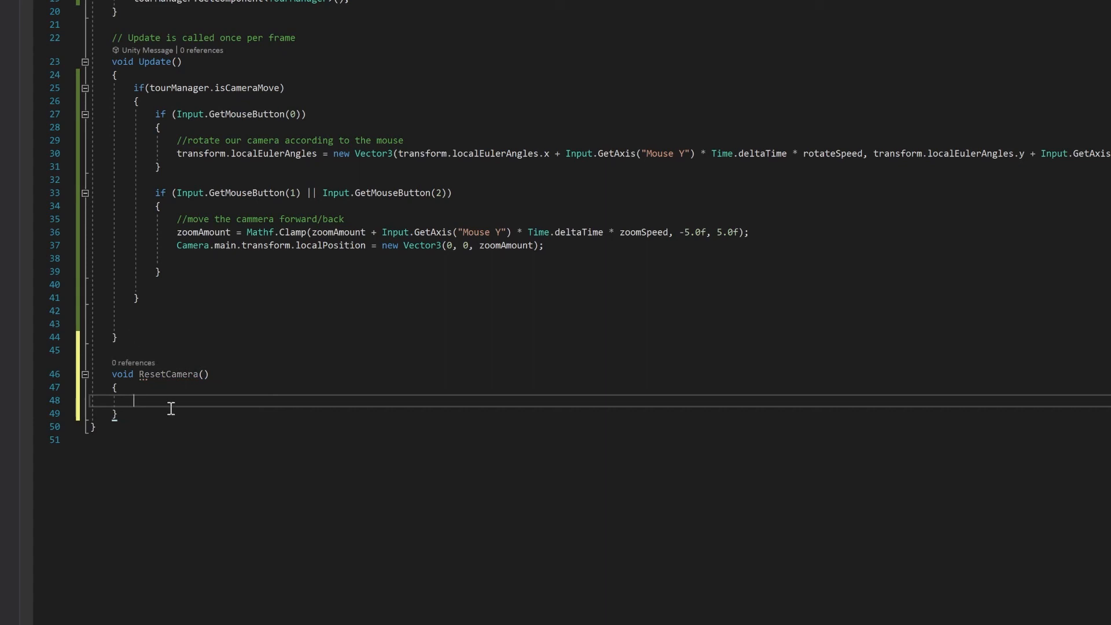
In ResetCamera, set transform.localEulerAngles to new Vector3(0, 0, 0) and zoomAmount to 0.0f.
text(transform.localEulerAngles )
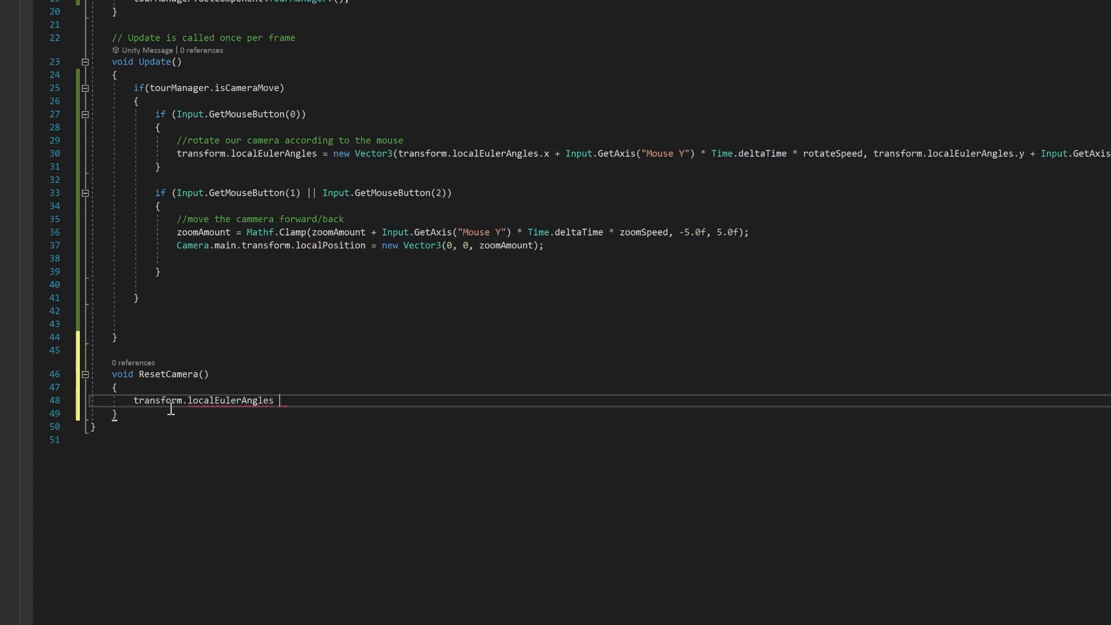
text(= nex)
key(BackSpace)
text(w Vector3(0, 0, 0);)
key(Return)
key(Return)
click(172, 409)
text(zoomAmount)
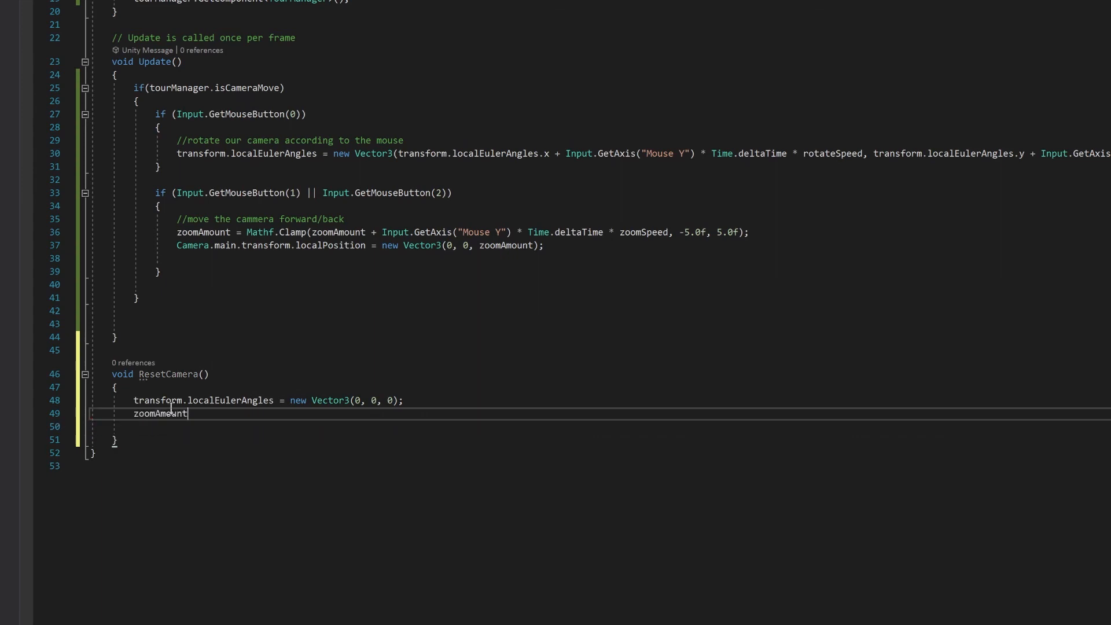
text( = 0.0f;)
key(Return)
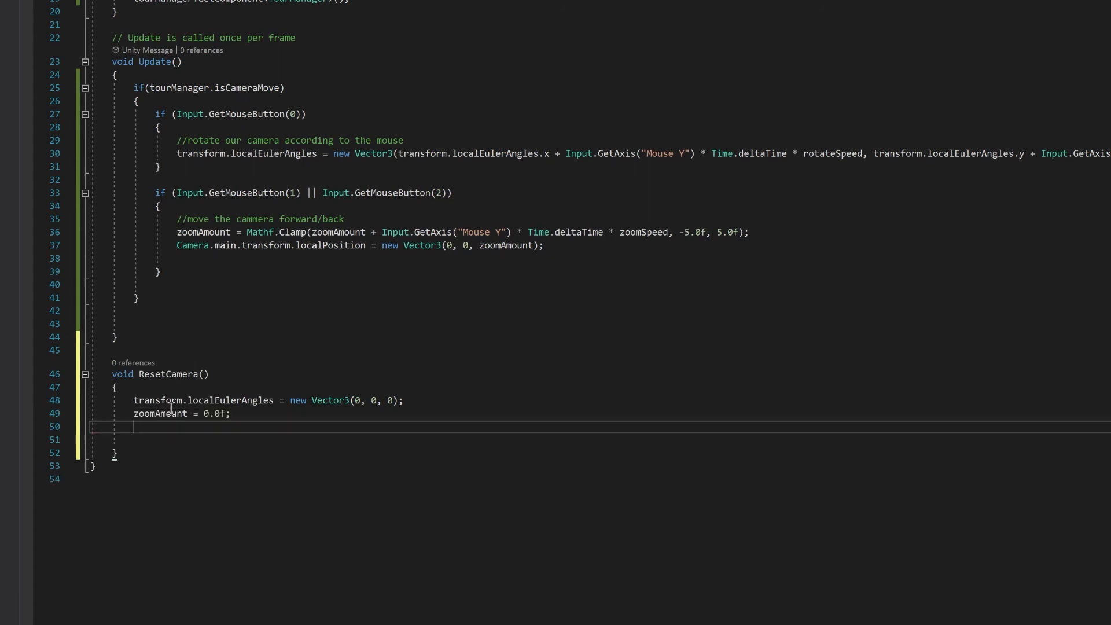
Copy the Camera.main.transform.localPosition line from the zoom block into the end of ResetCamera and save.
click(176, 245)
drag(176, 246, 555, 245)
key(ctrl+c)
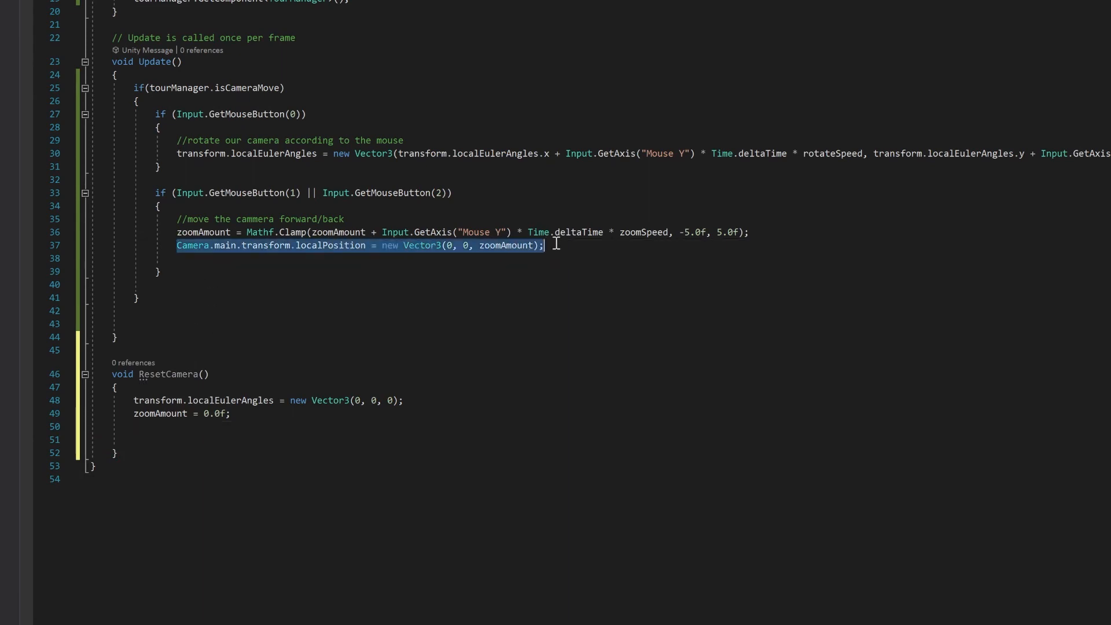
click(162, 428)
key(ctrl+v)
key(ctrl+s)
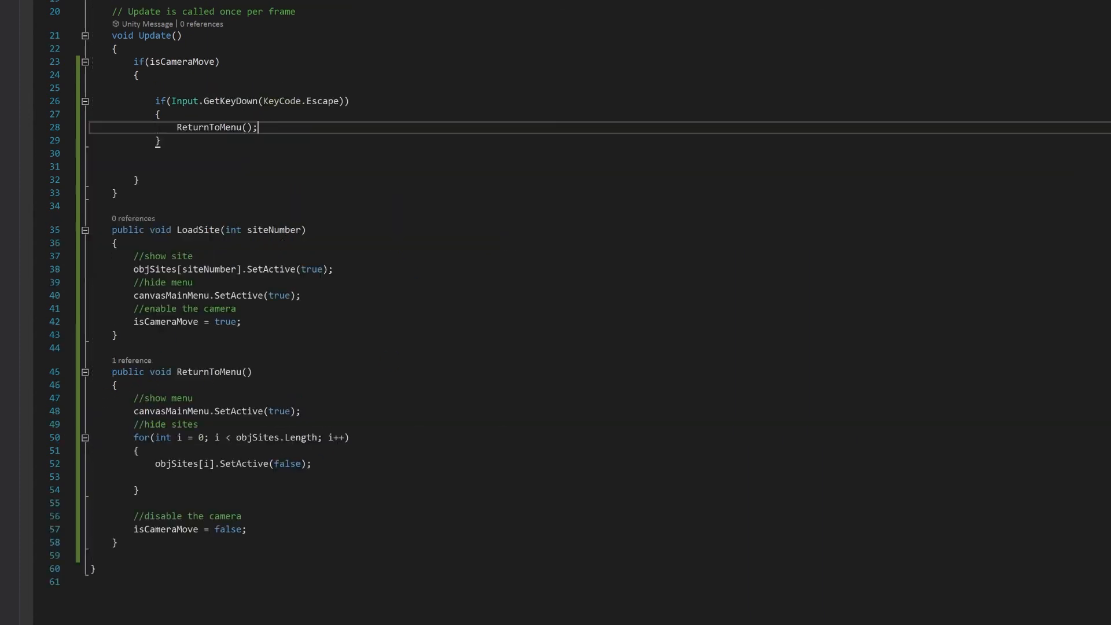
In TourManager's LoadSite, start a GetComponent<CameraController>() method call on a new line after isCameraMove = true.
click(252, 322)
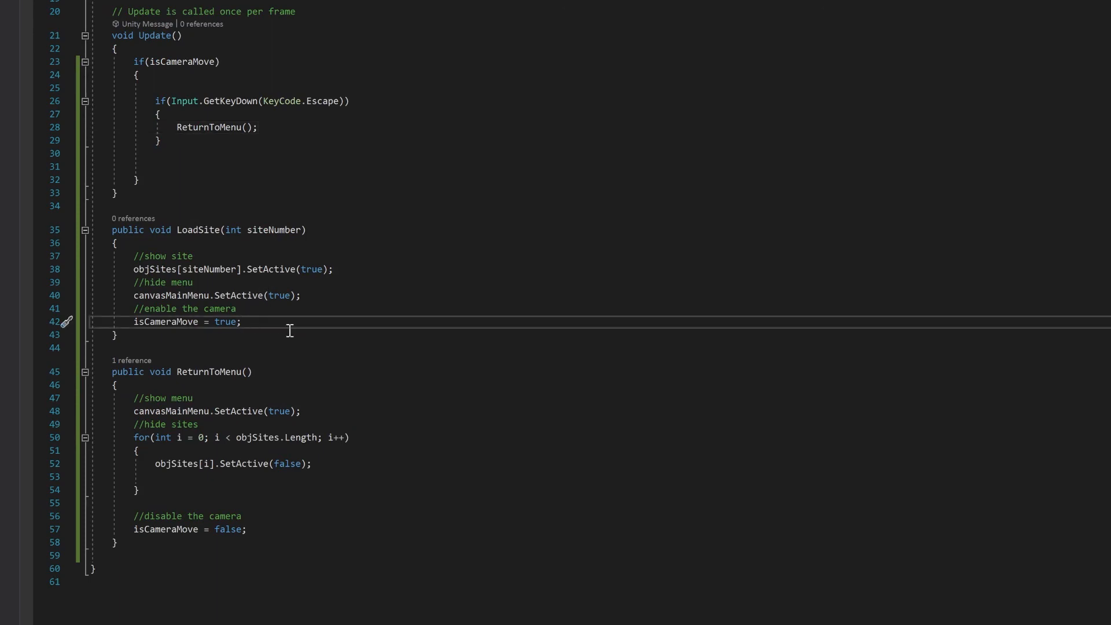
key(Return)
text(Ge)
text(t)
text(Component<)
text(Ca)
text(mer)
text(a)
key(Tab)
text(>().)
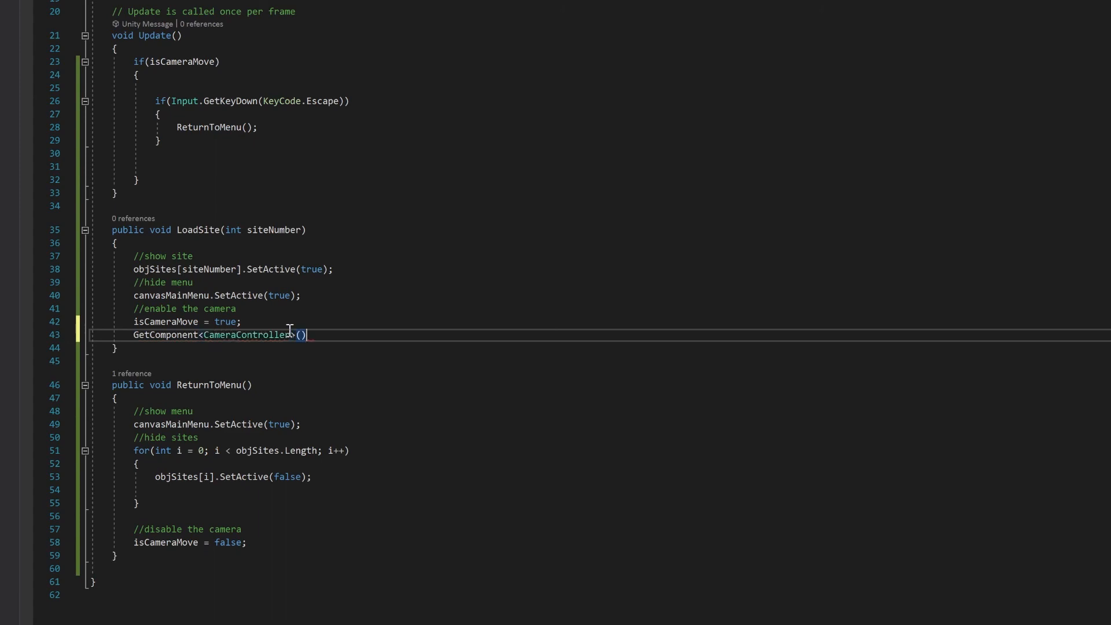
text(Res)
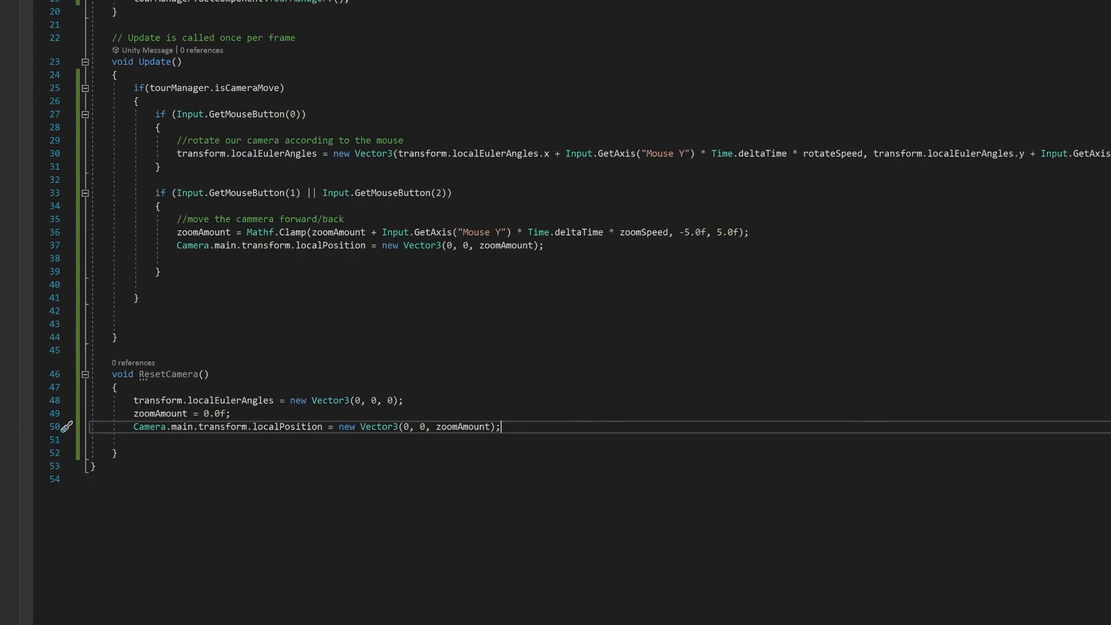
Make ResetCamera public in CameraController, complete the call in LoadSite with .ResetCamera(); and save.
click(119, 374)
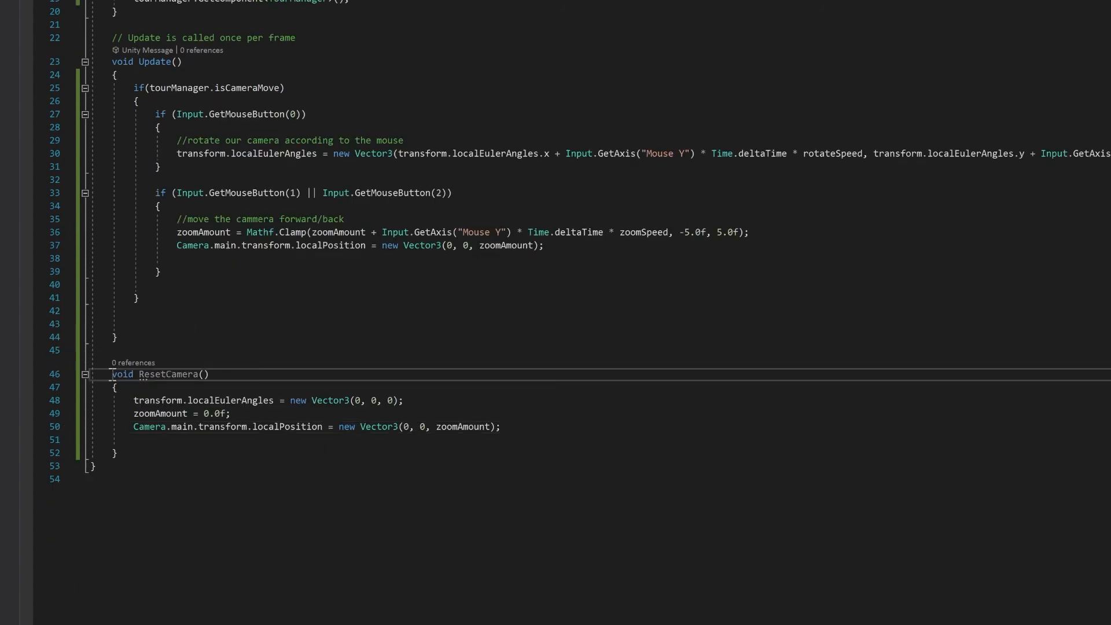
text(public)
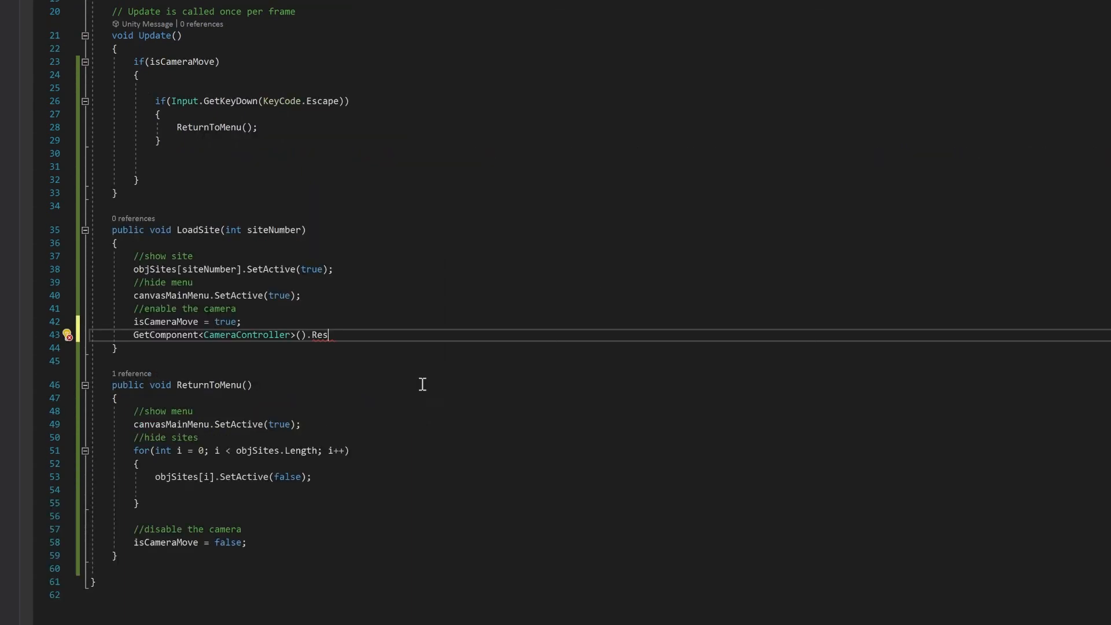
text(et)
key(BackSpace)
key(BackSpace)
key(BackSpace)
key(BackSpace)
key(BackSpace)
key(BackSpace)
text(.Re)
key(Tab)
text(();)
key(ctrl+s)
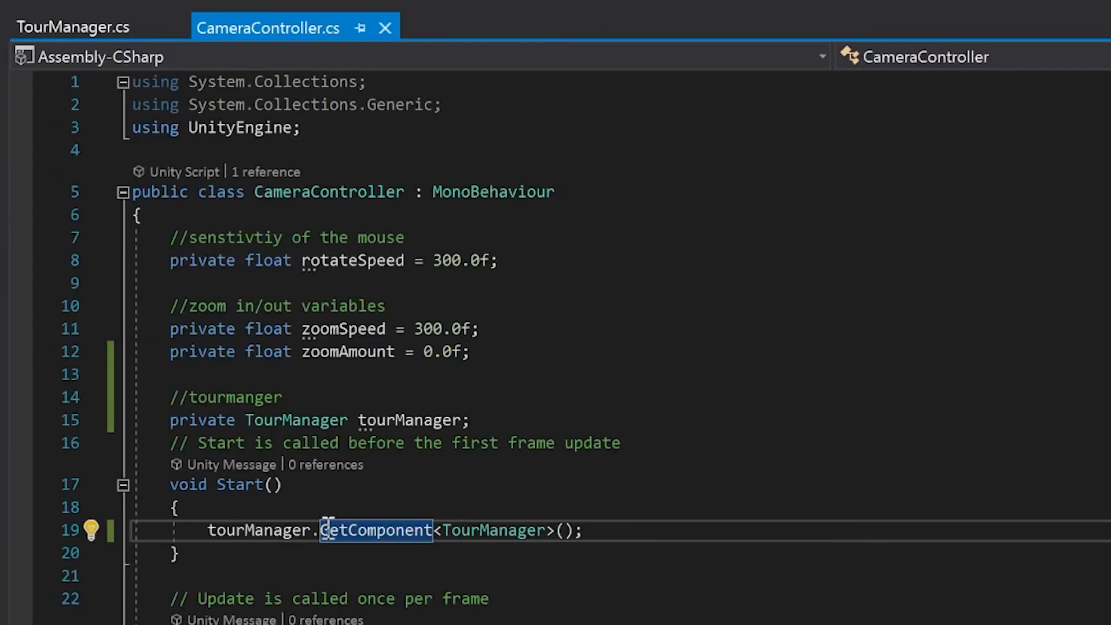
Correct the line in CameraController's Start to tourManager = GetComponent<TourManager>(); and save.
key(Left)
key(BackSpace)
text(=)
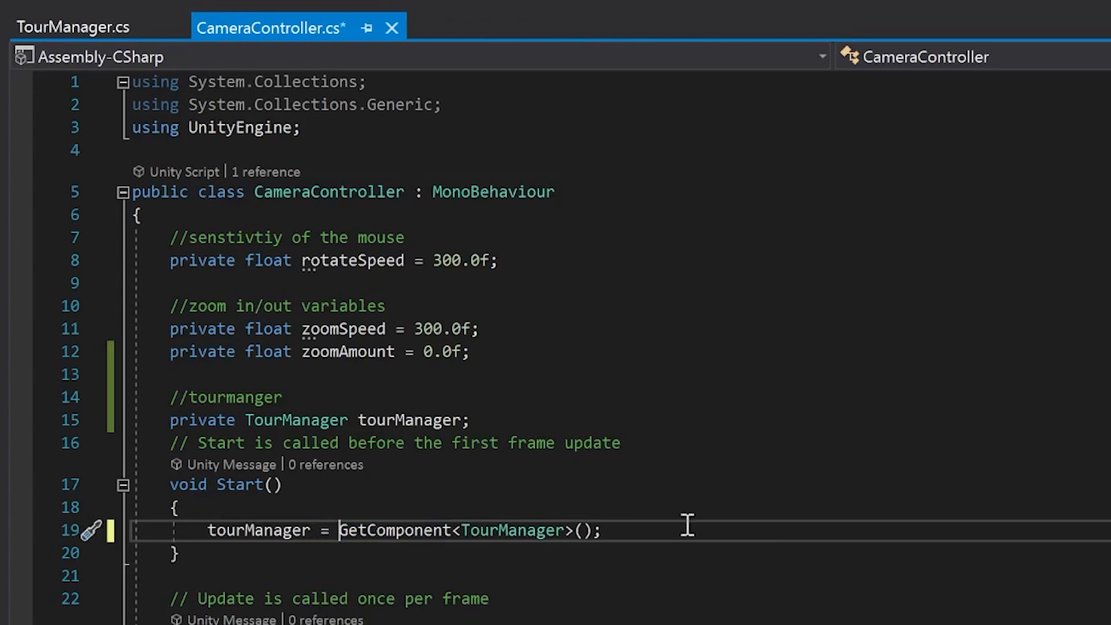
key(ctrl+s)
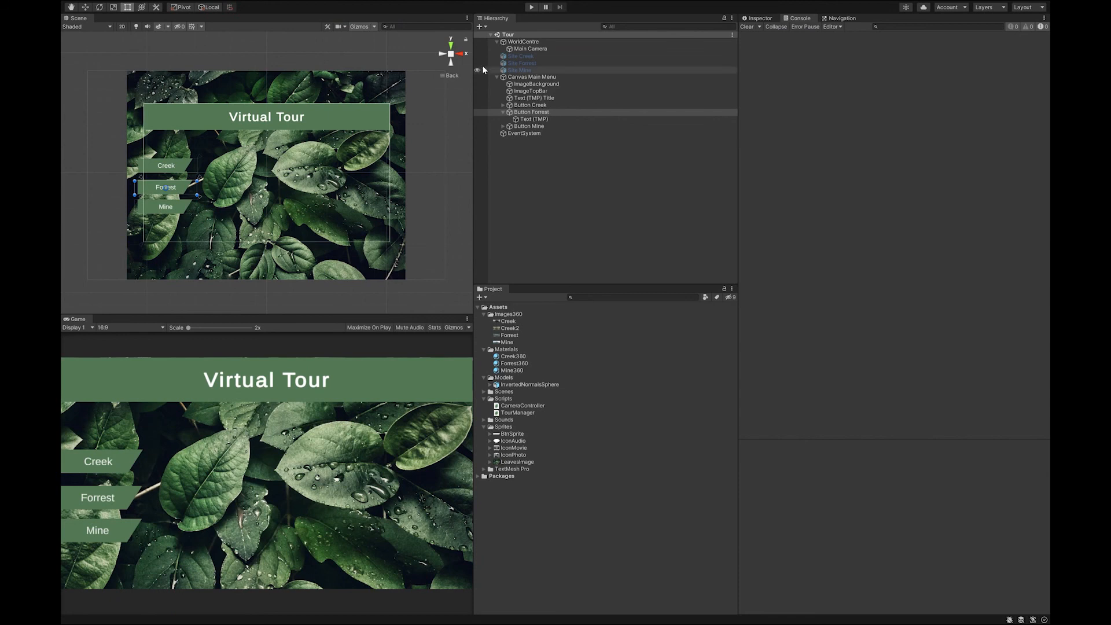
In Unity's play mode, test looking around the Creek and Forrest sites, returning to the menu between them, and stop playing.
click(530, 8)
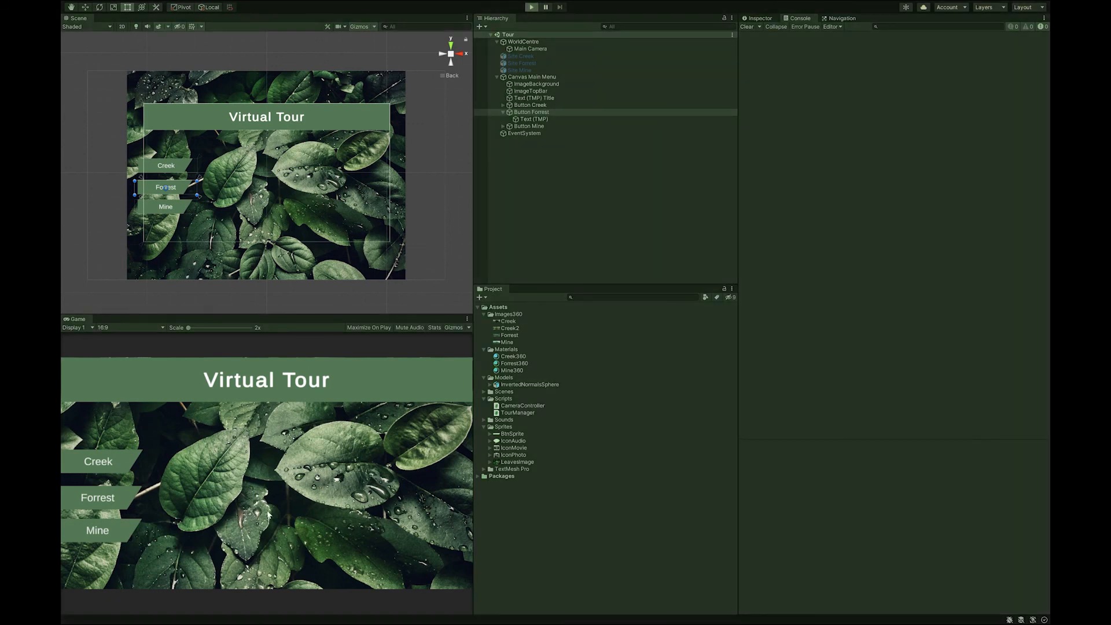
click(117, 461)
drag(298, 536, 231, 414)
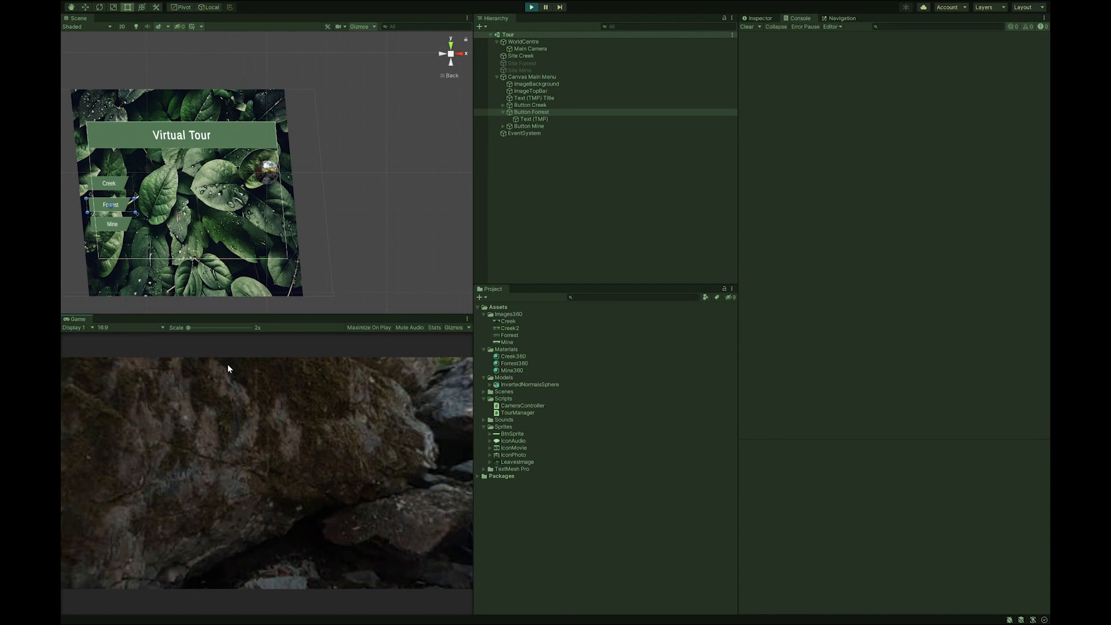
key(Escape)
click(107, 500)
drag(341, 450, 383, 482)
key(ctrl+p)
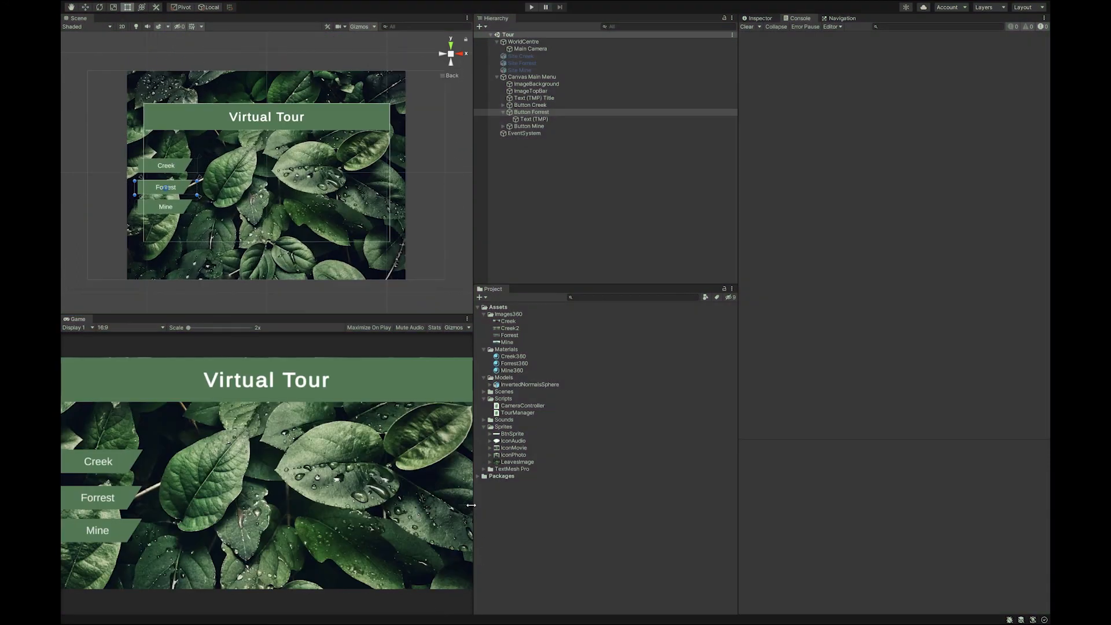